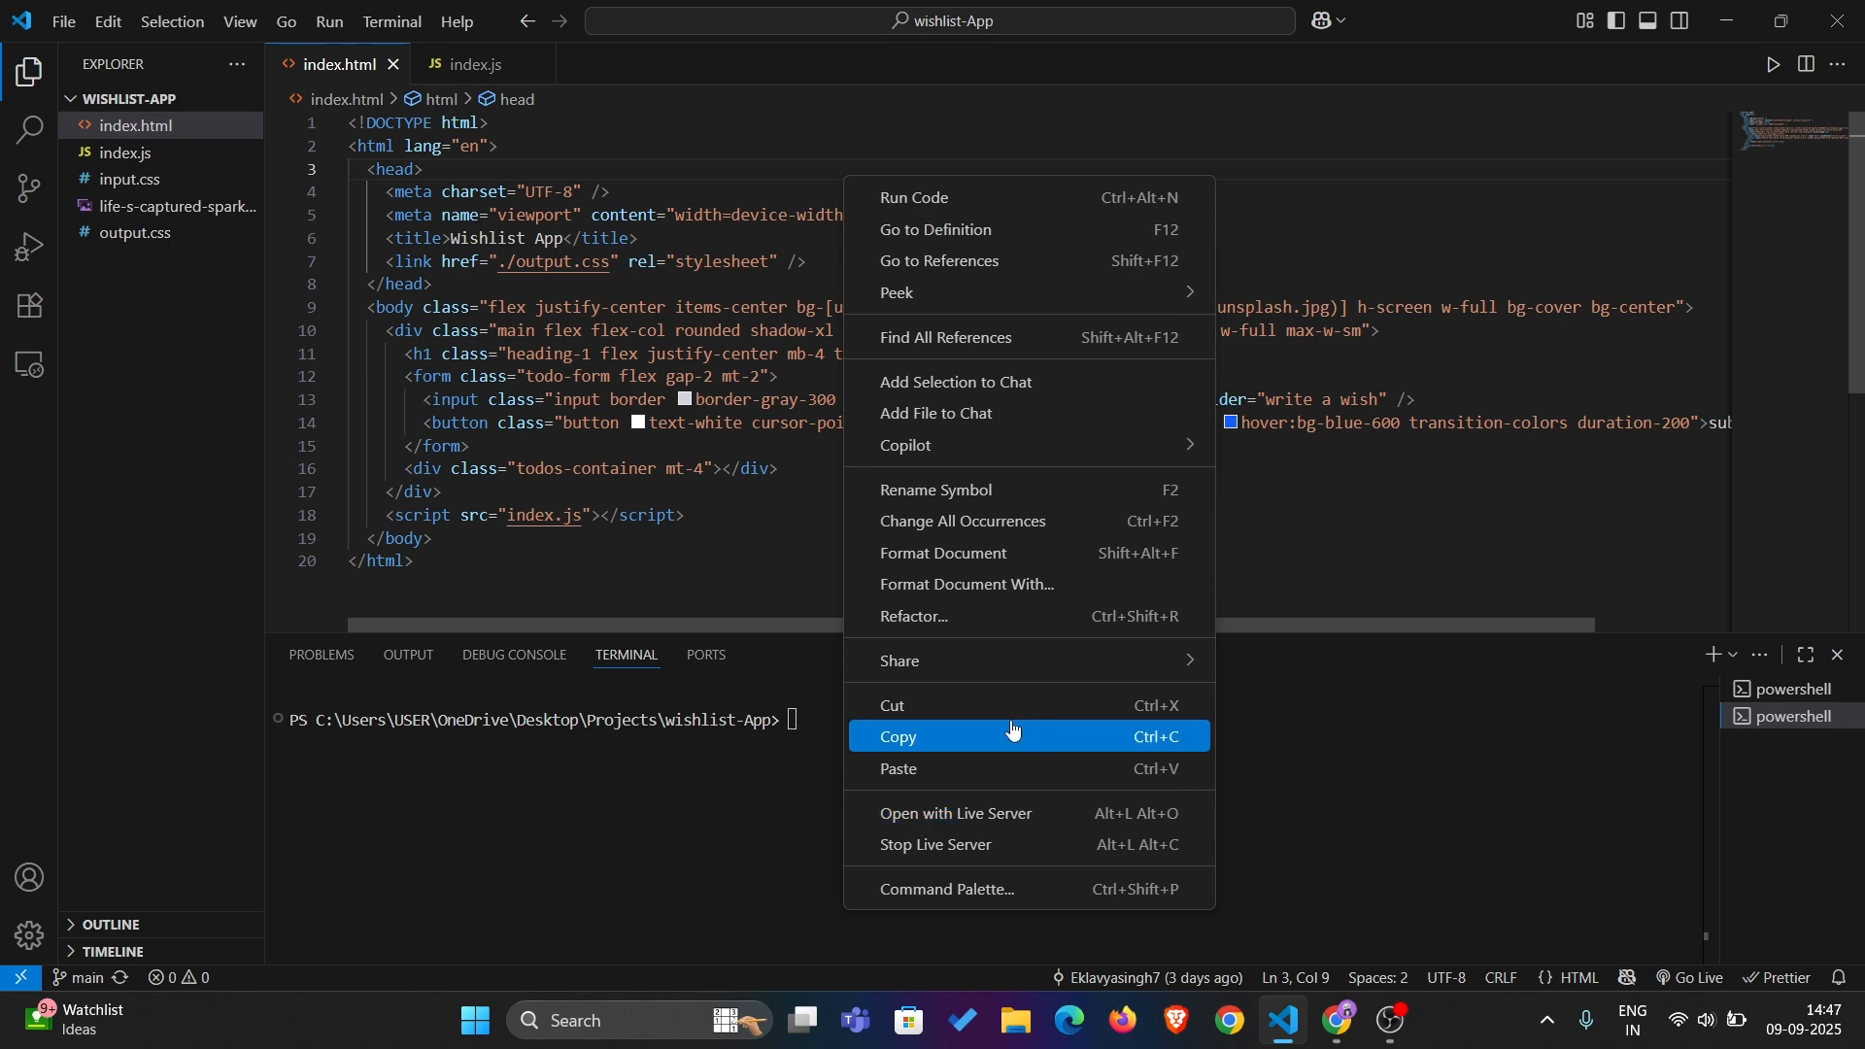
# Open index.html with Live Server, then return to the code editor
pyautogui.click(1014, 814)
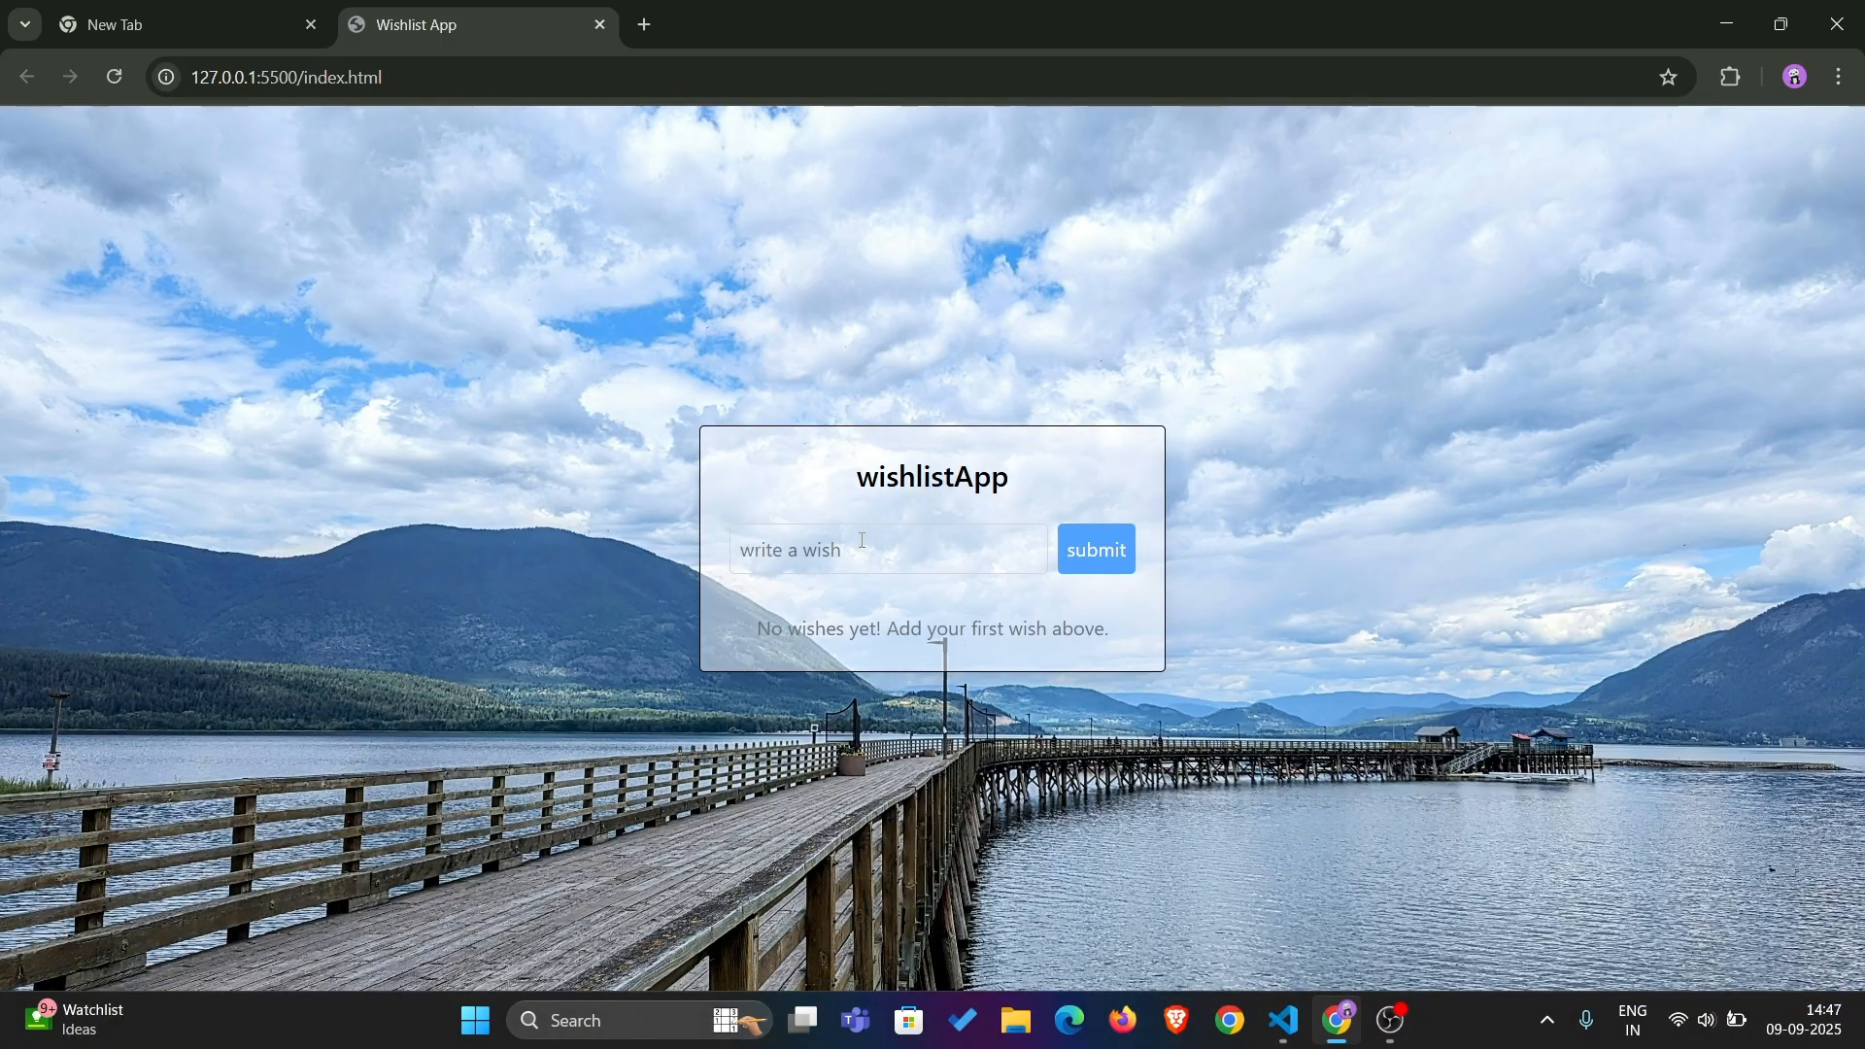
pyautogui.click(854, 546)
pyautogui.hotkey('alt', 'Tab')
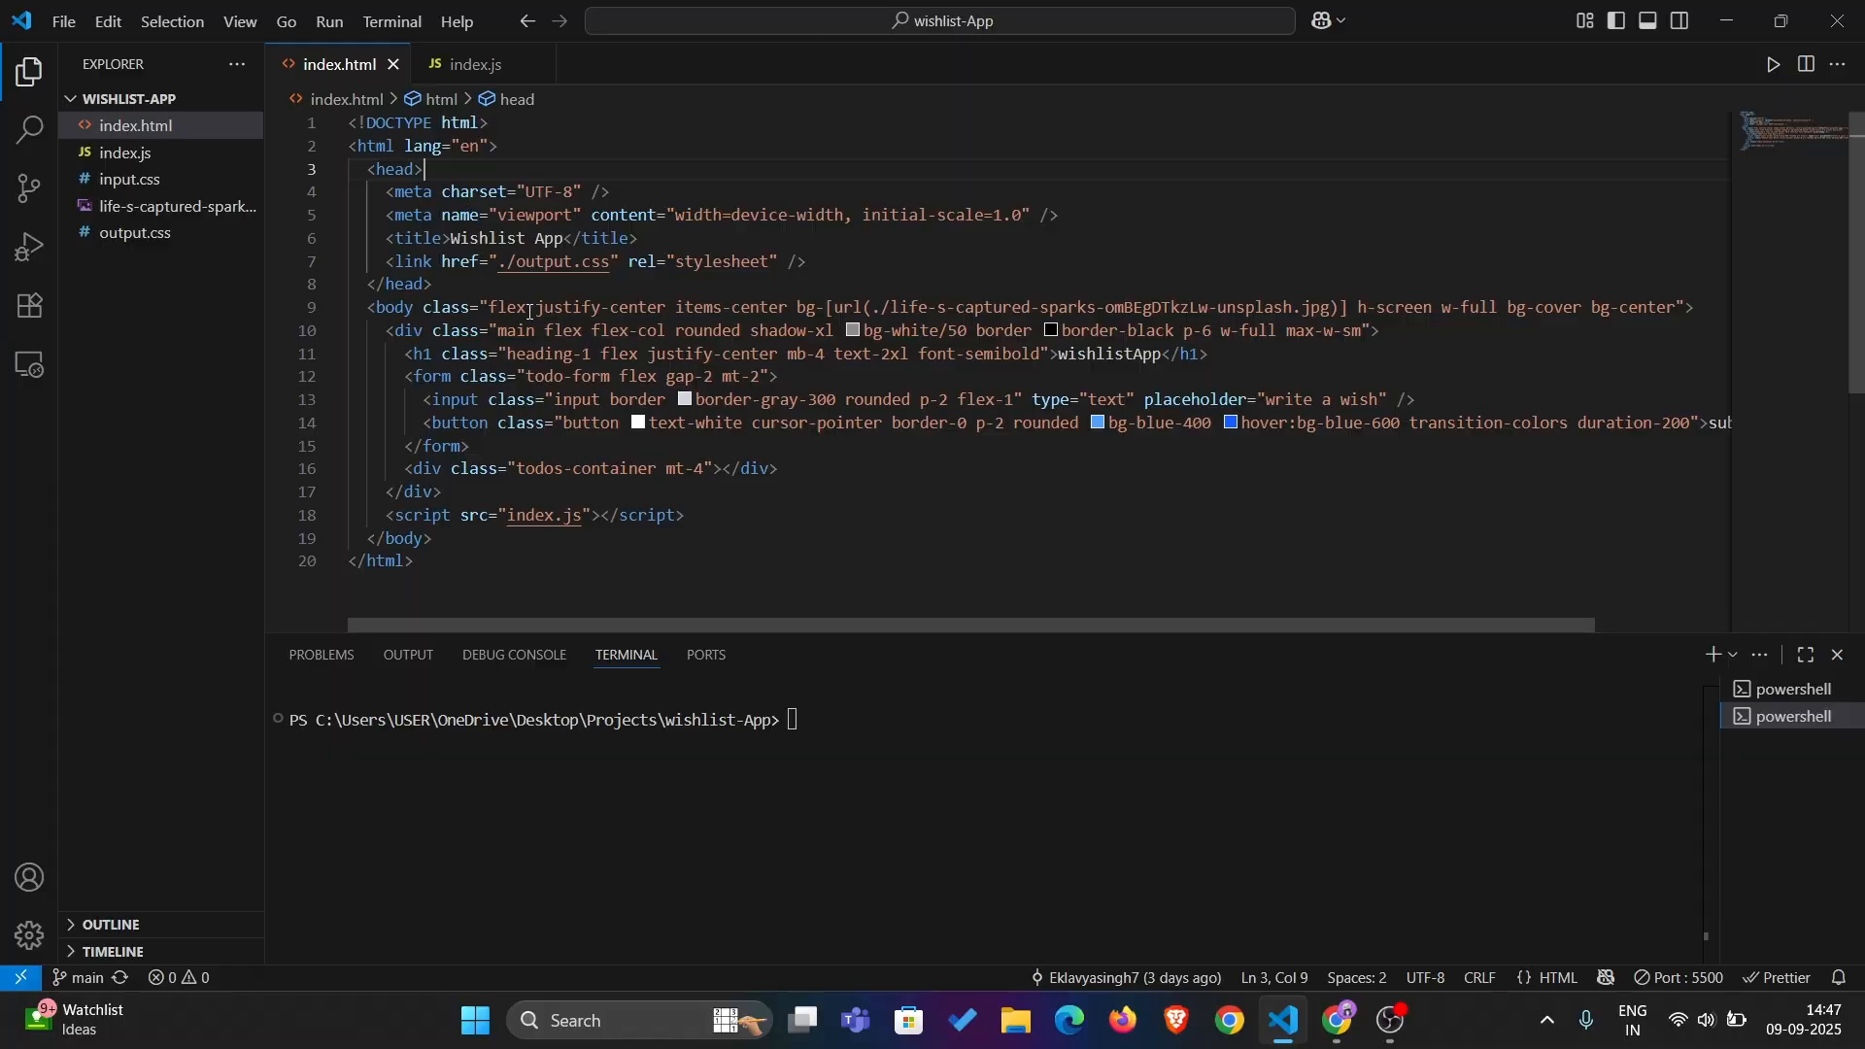
# Look through the code in index.js and go back to index.html
pyautogui.click(466, 64)
pyautogui.scroll(-10, 764, 418)
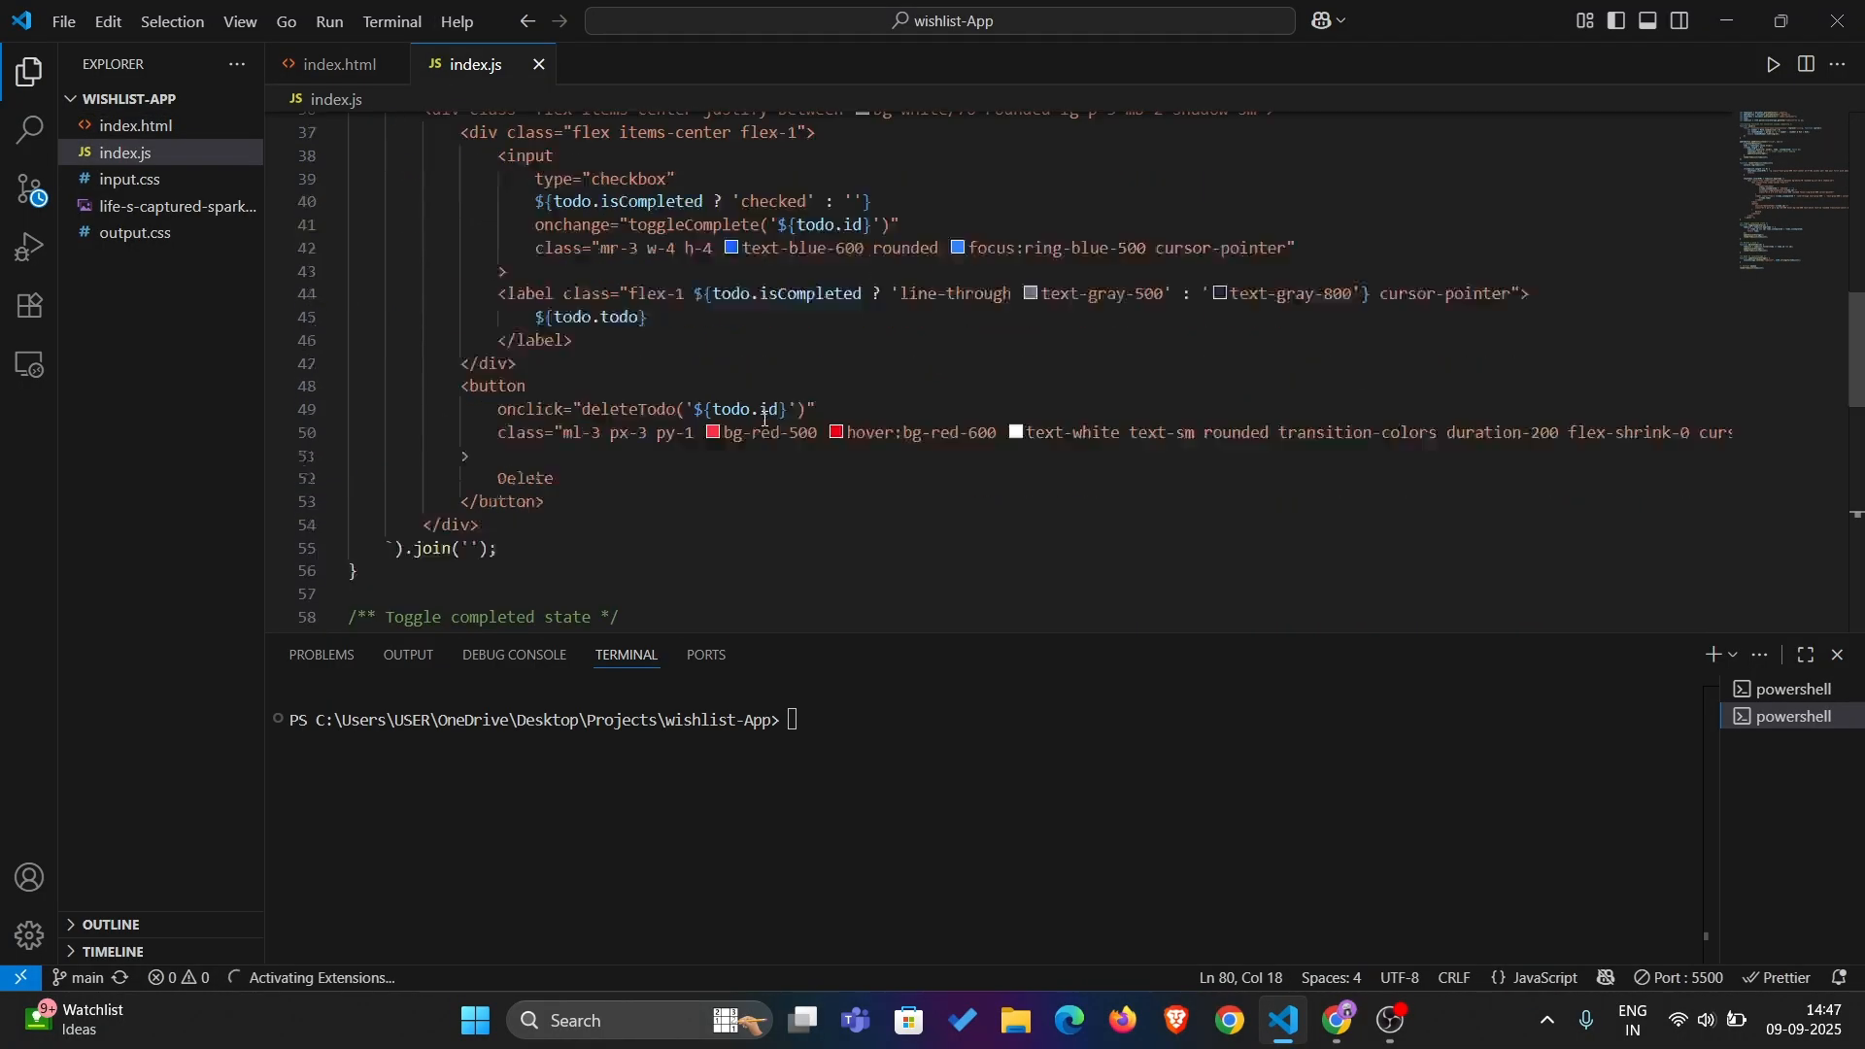
pyautogui.scroll(7, 680, 340)
pyautogui.click(359, 81)
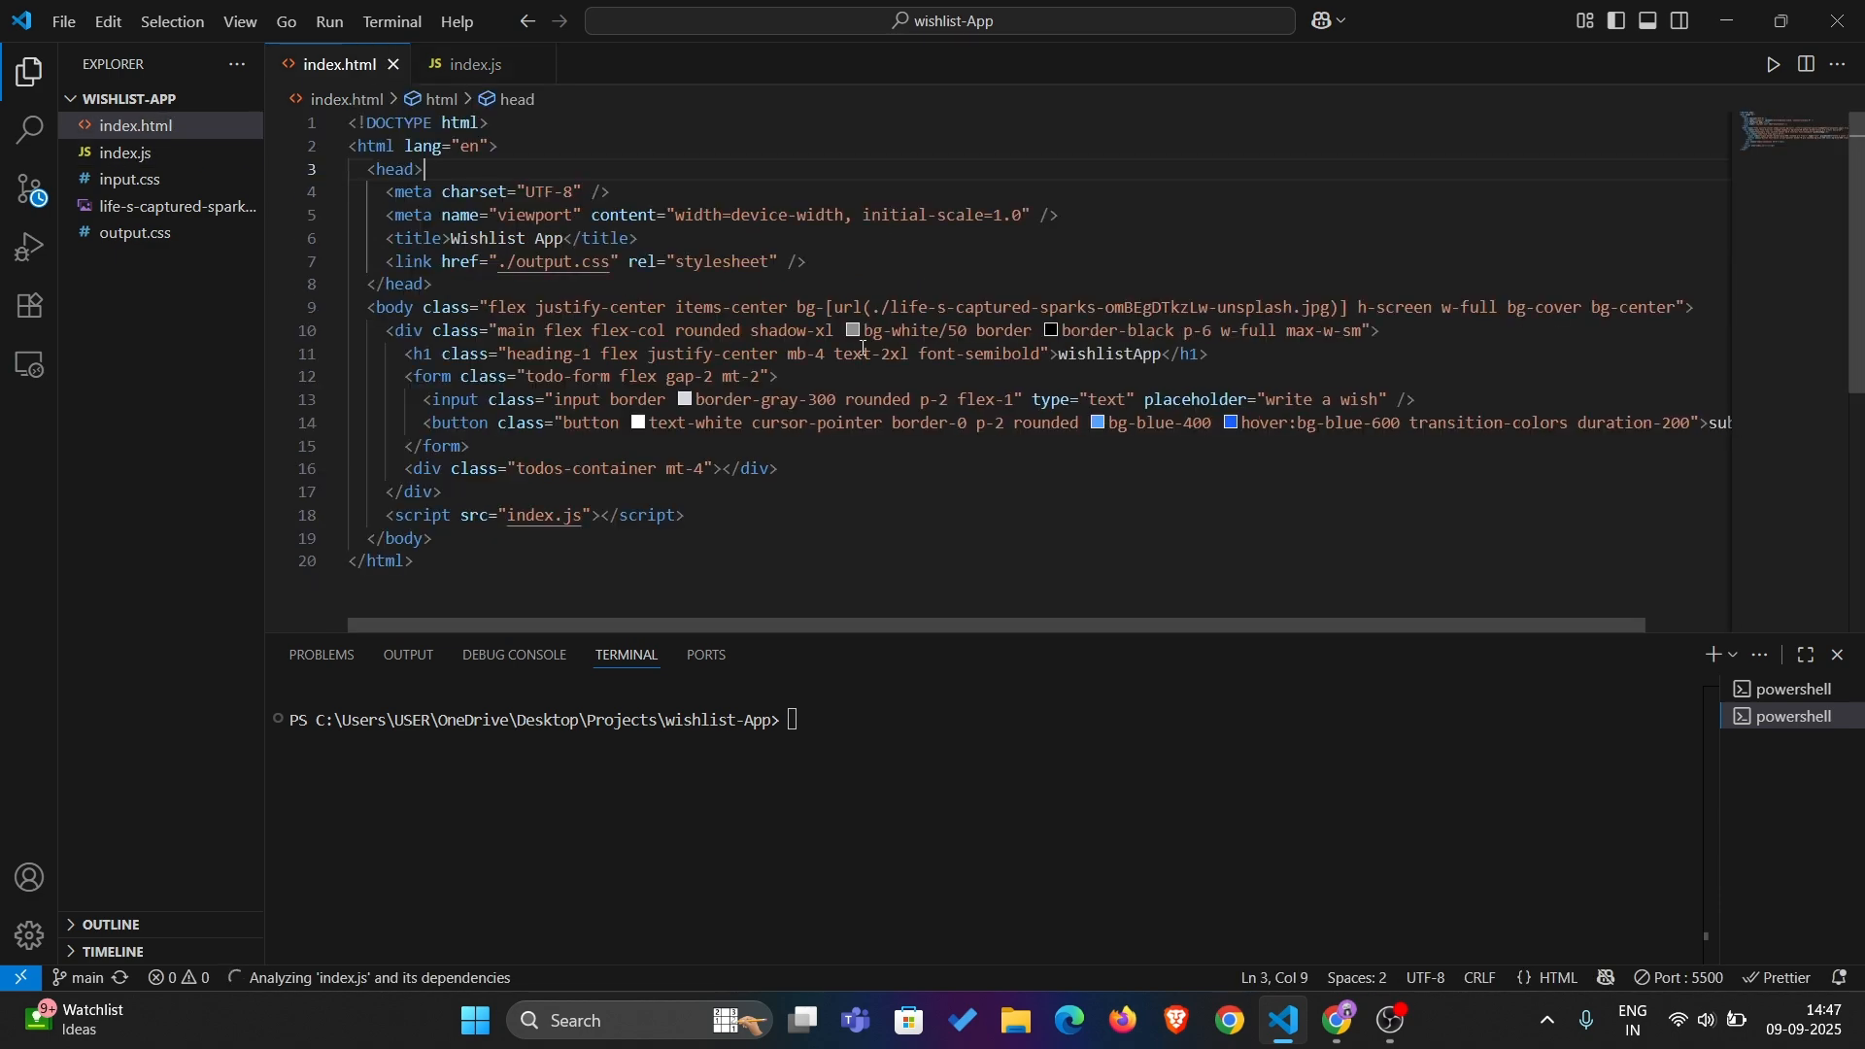
# Switch to the browser and add the wish "sky-diving" to the wishlist
pyautogui.hotkey('alt', 'Tab')
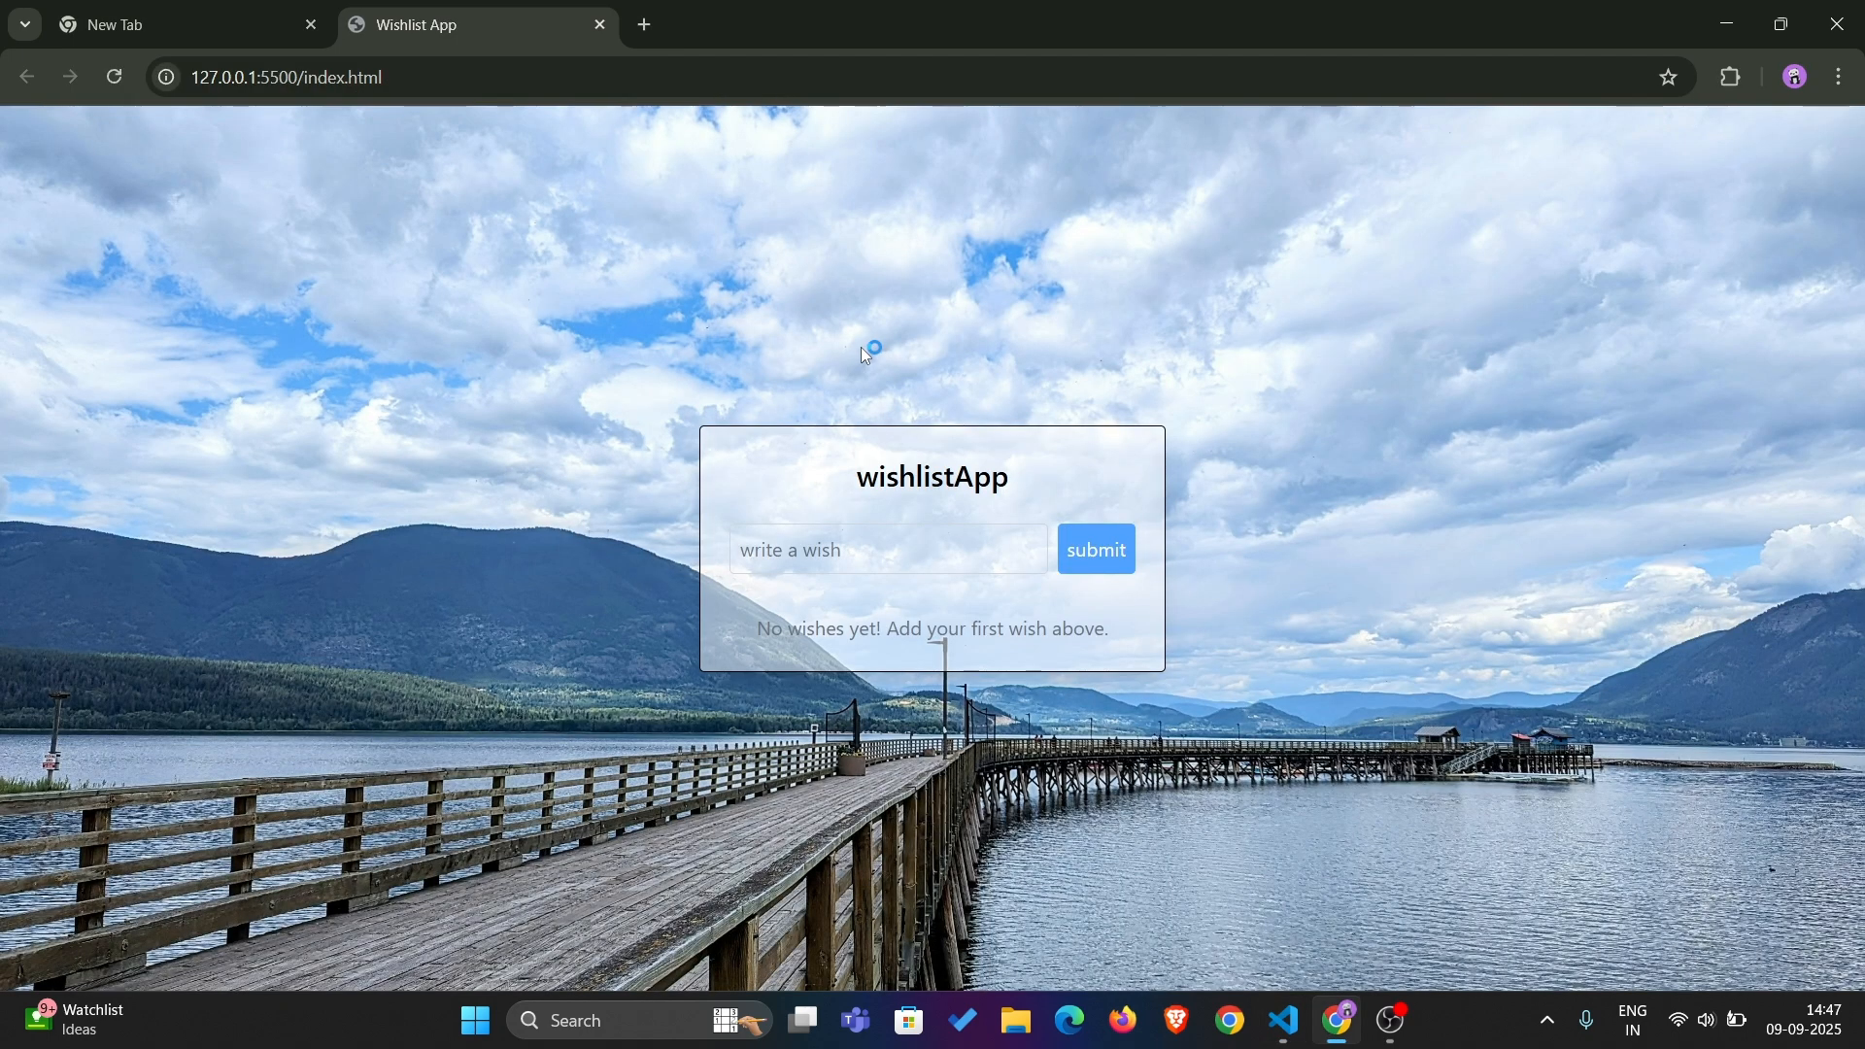
pyautogui.click(782, 565)
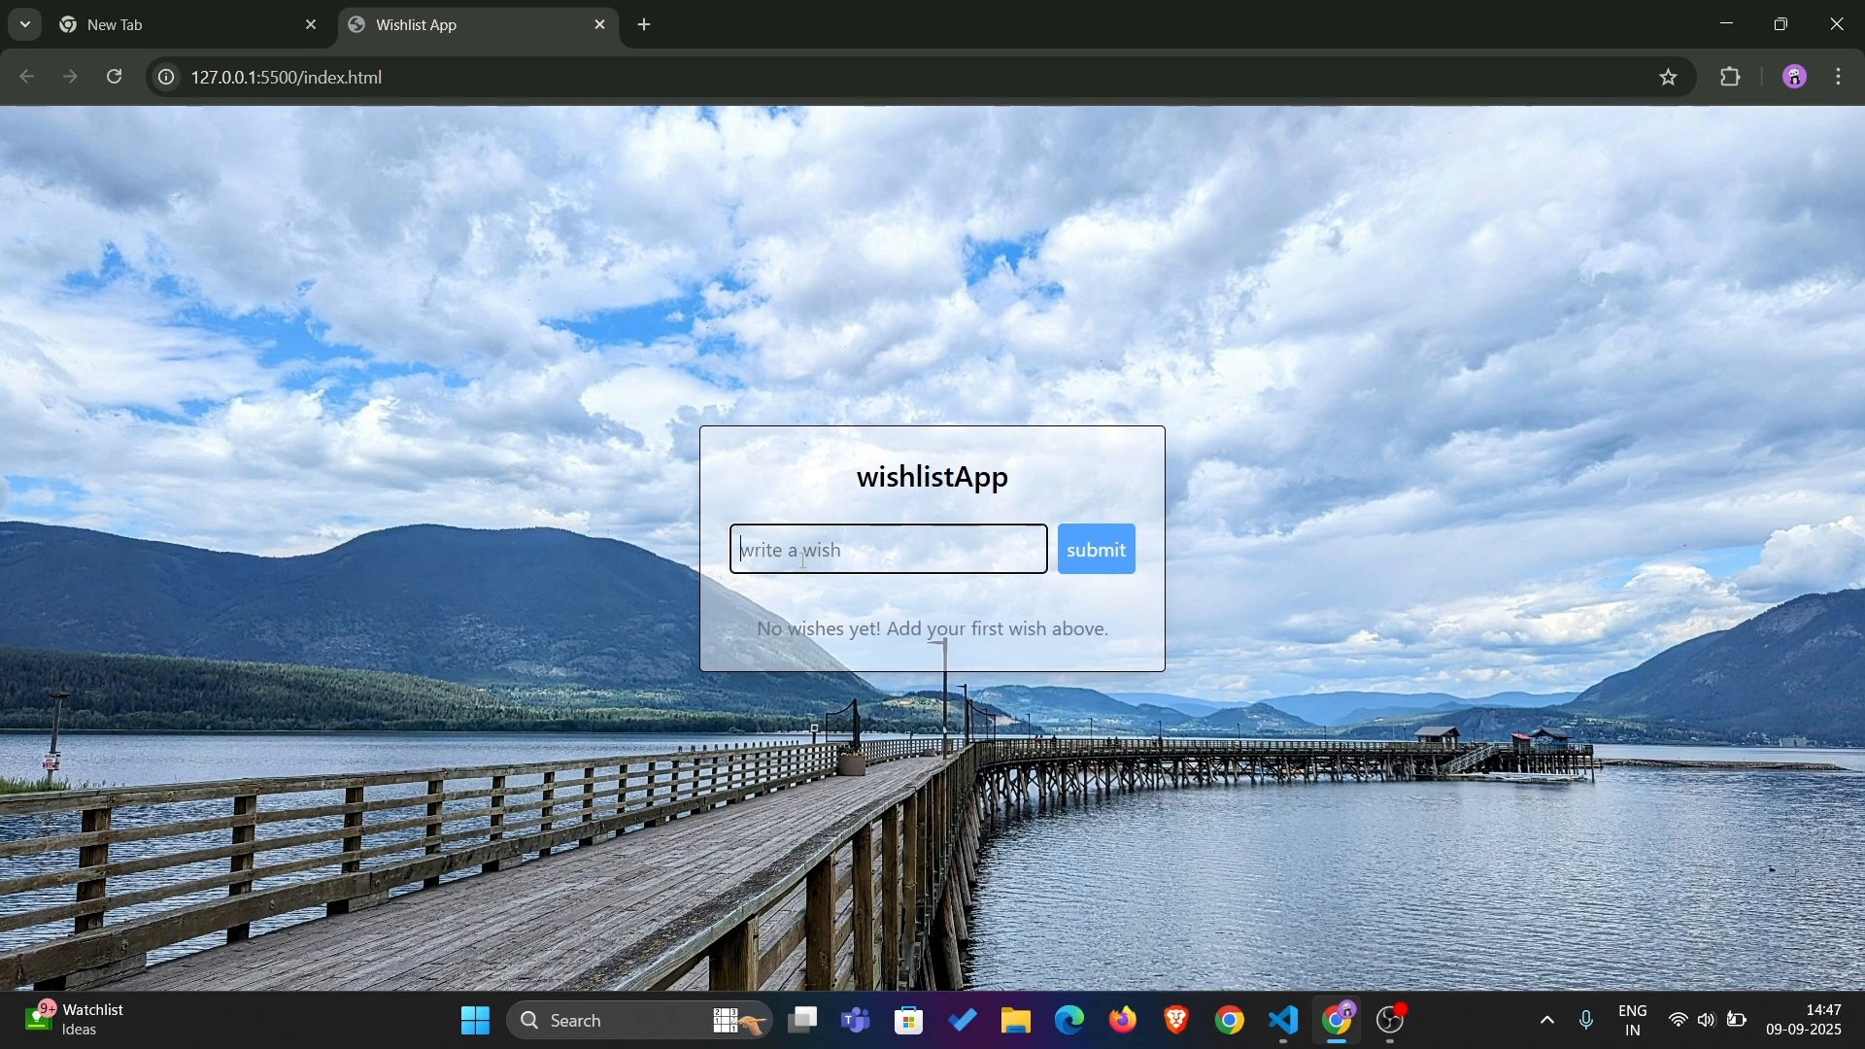
pyautogui.write('sky-d')
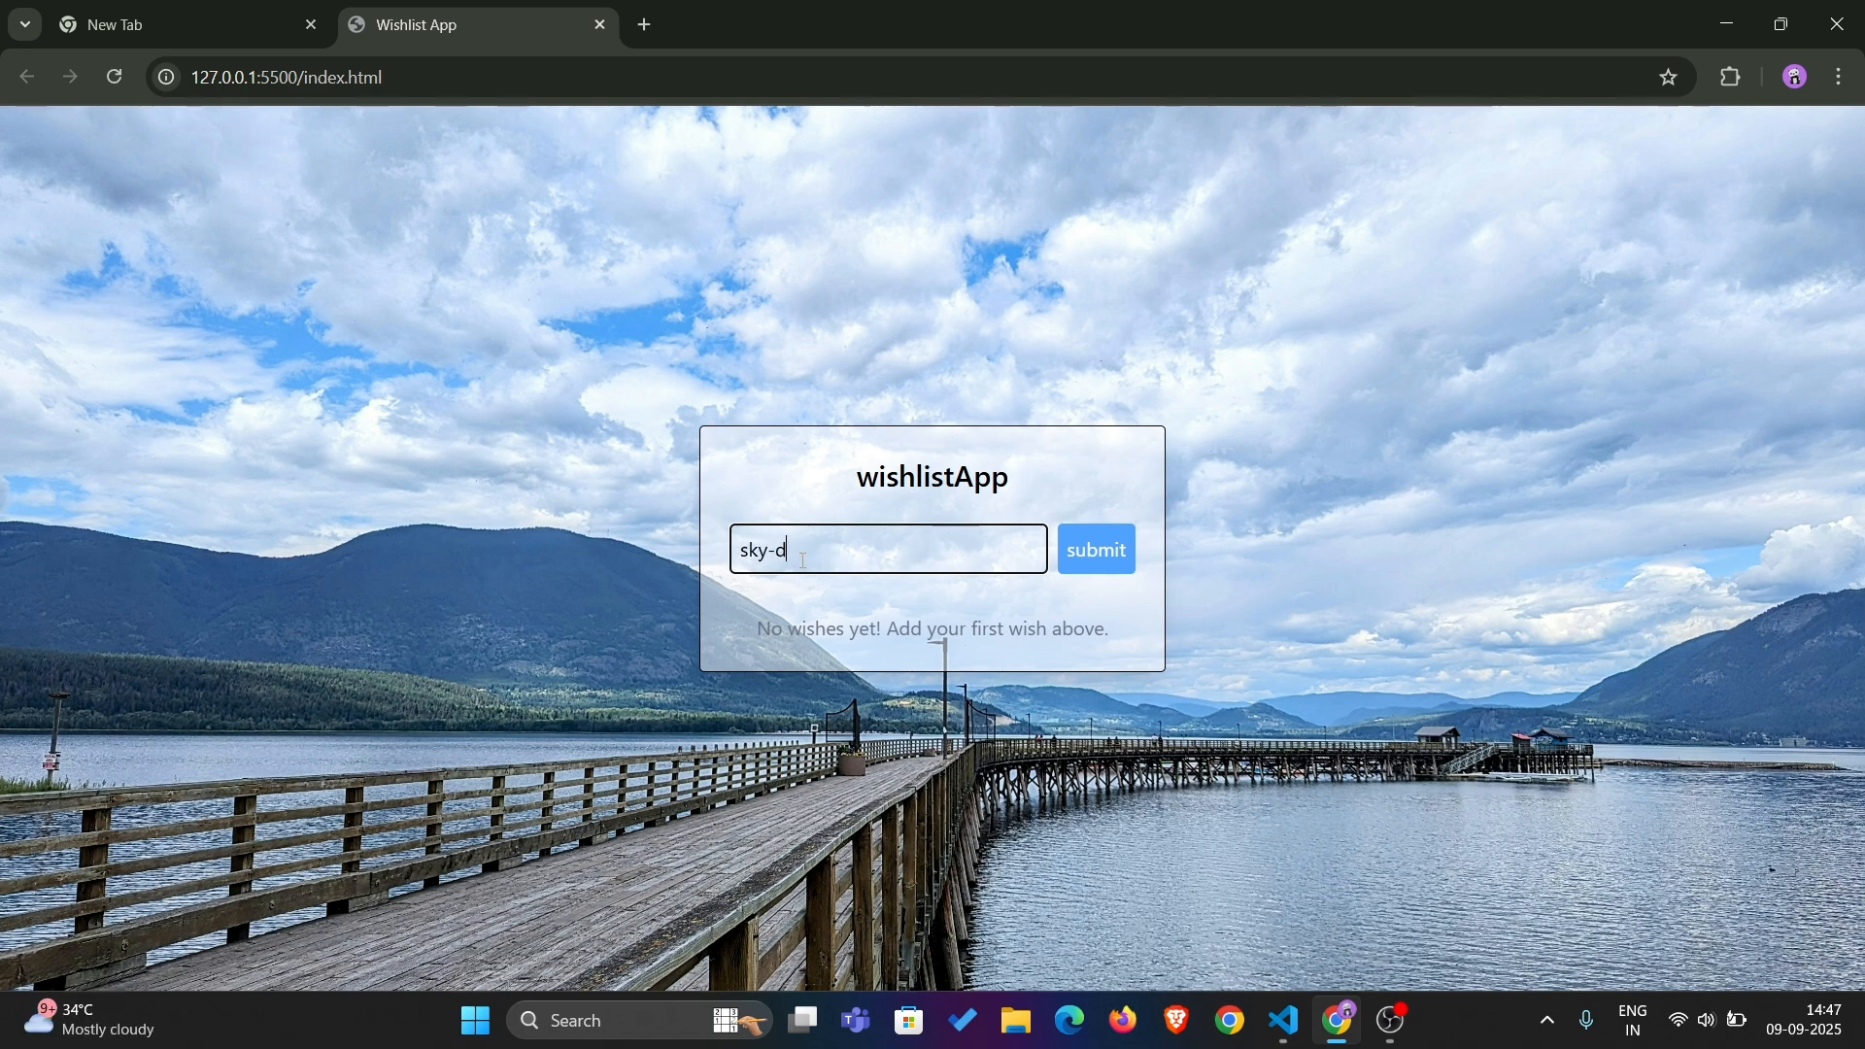
pyautogui.write('iving')
pyautogui.click(1095, 556)
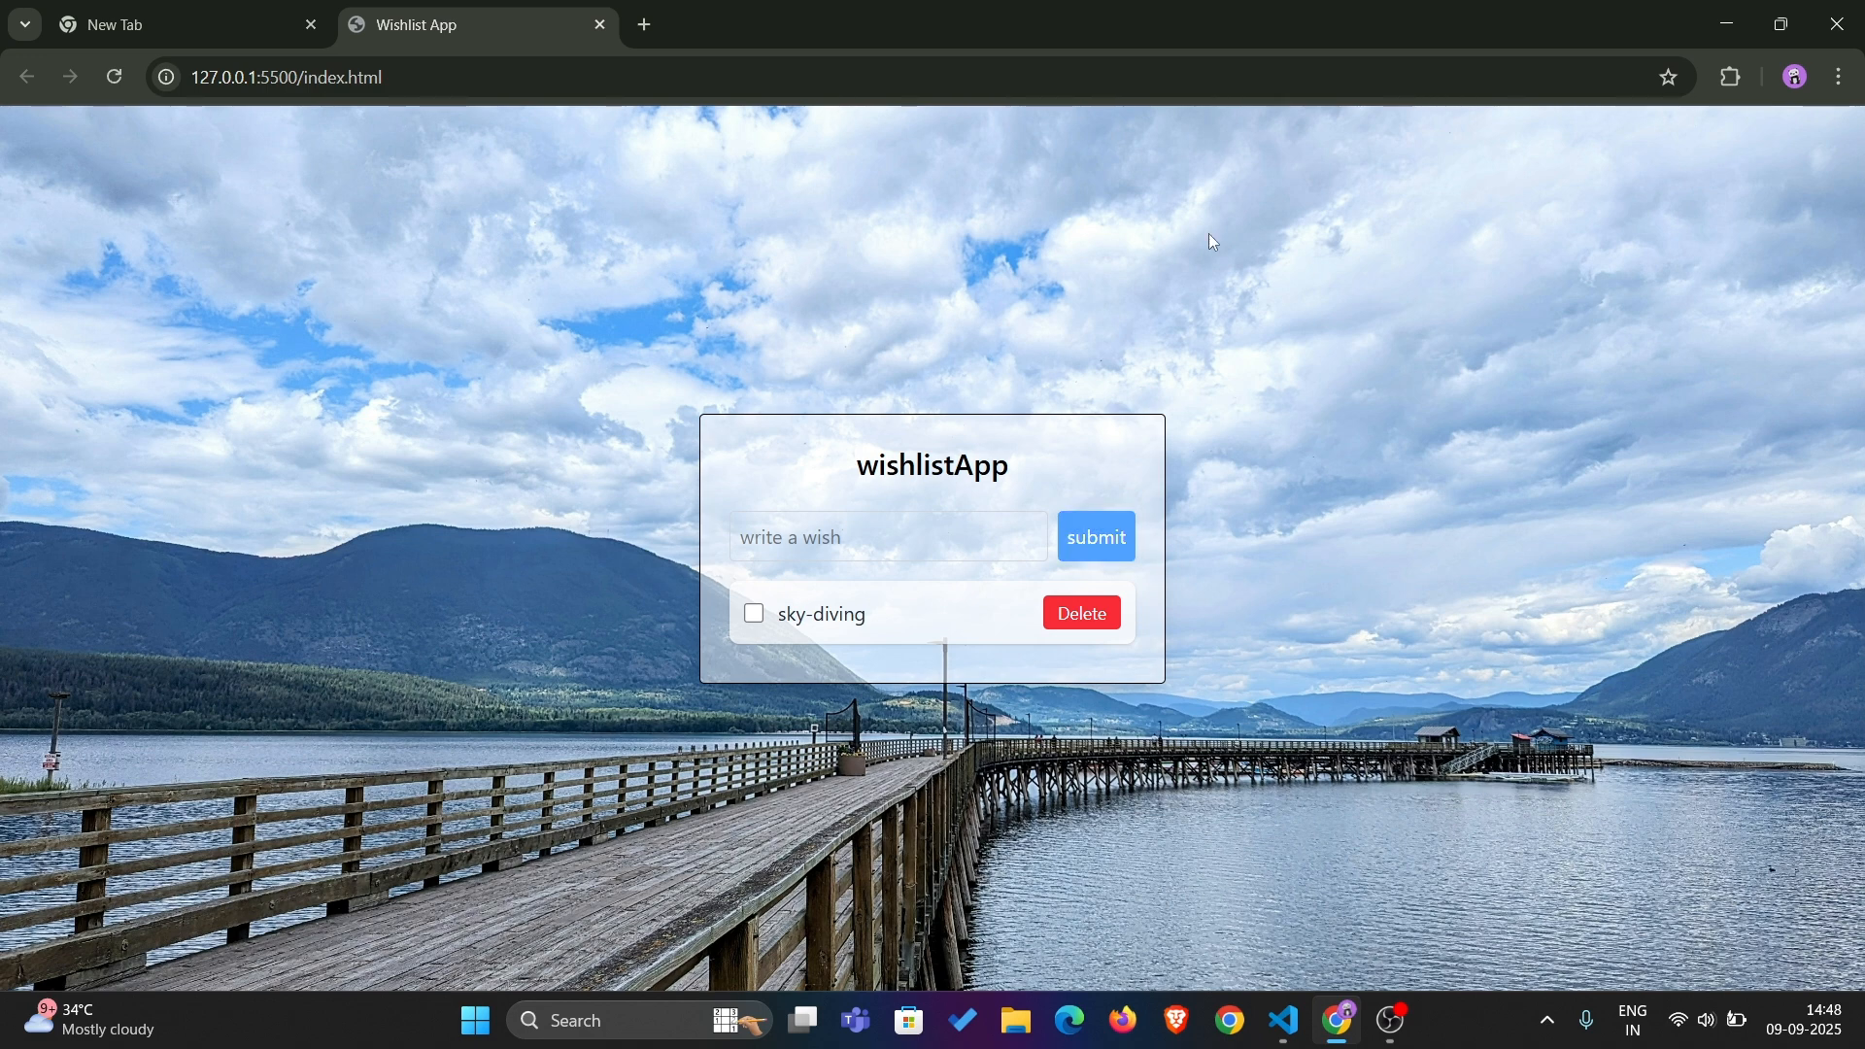
# Mark the sky-diving wish as completed and delete it from the list
pyautogui.click(755, 618)
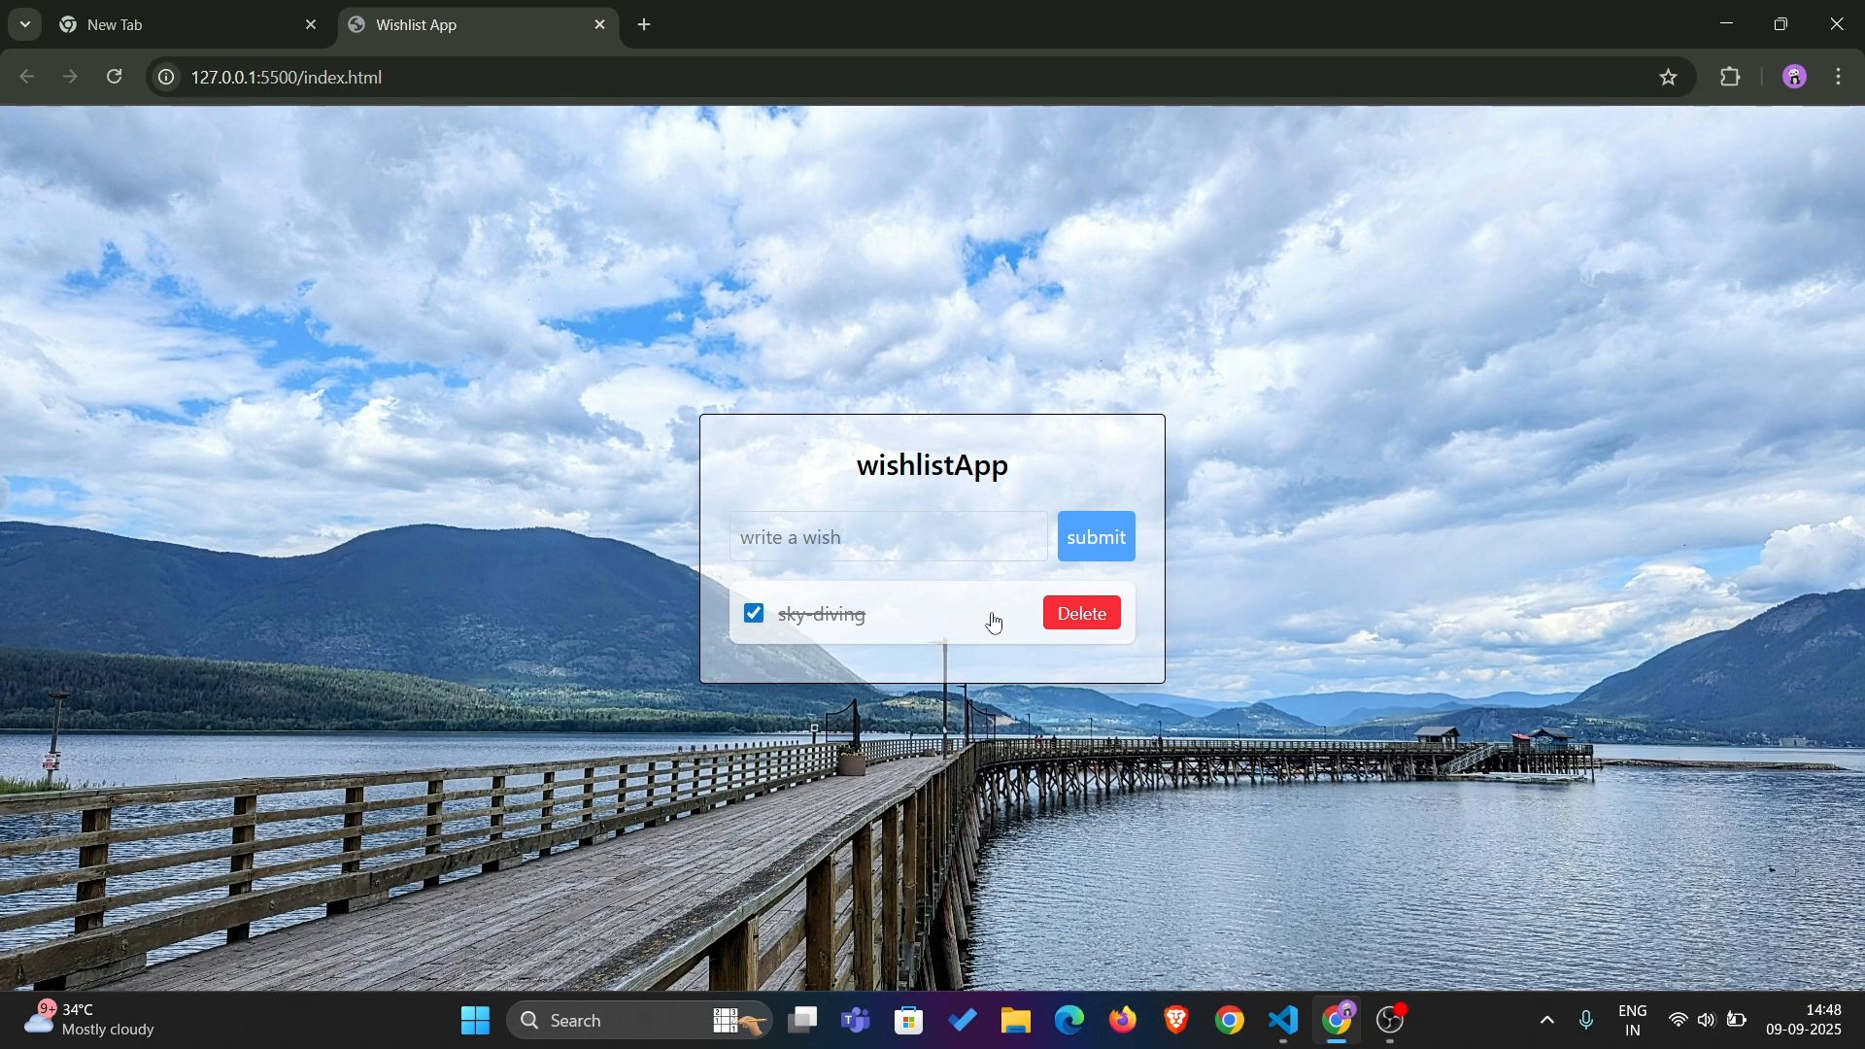
pyautogui.click(1083, 615)
# Add two wishes to the wishlist: "sky diving" and "dinner with friends"
pyautogui.click(908, 563)
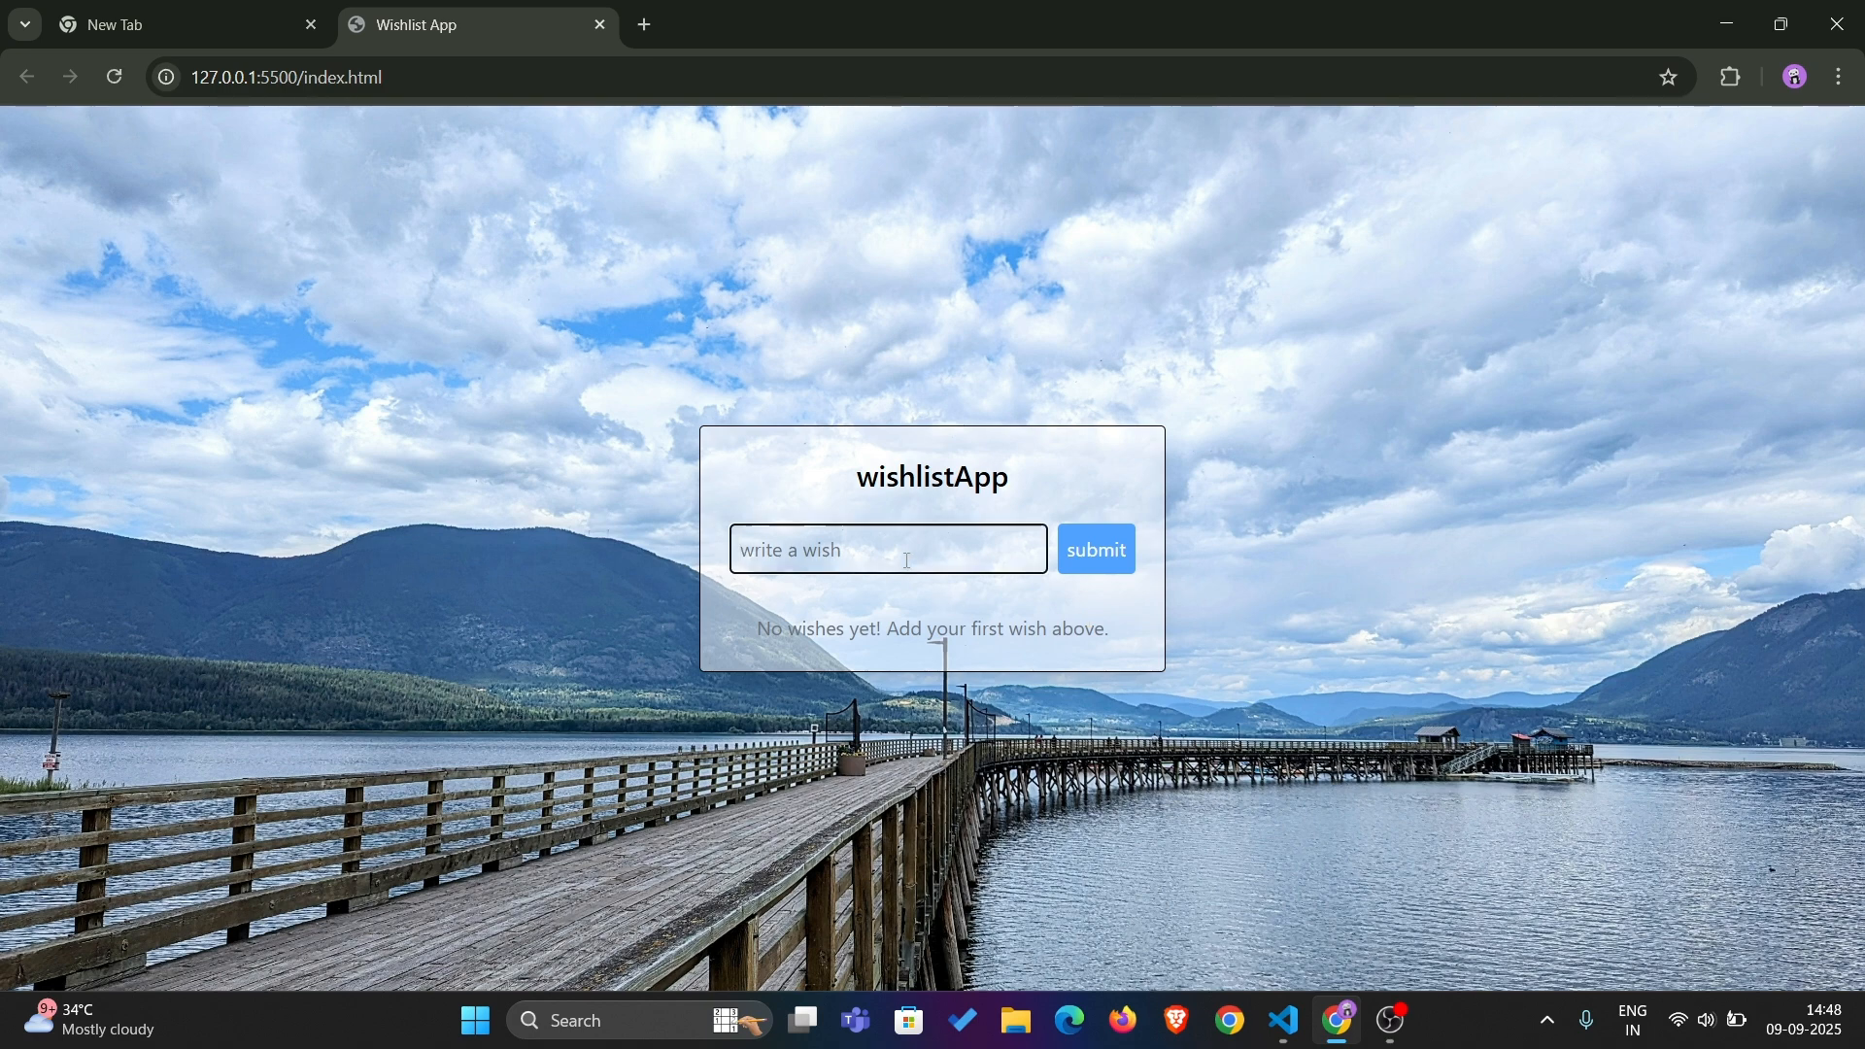
pyautogui.write('sky diving')
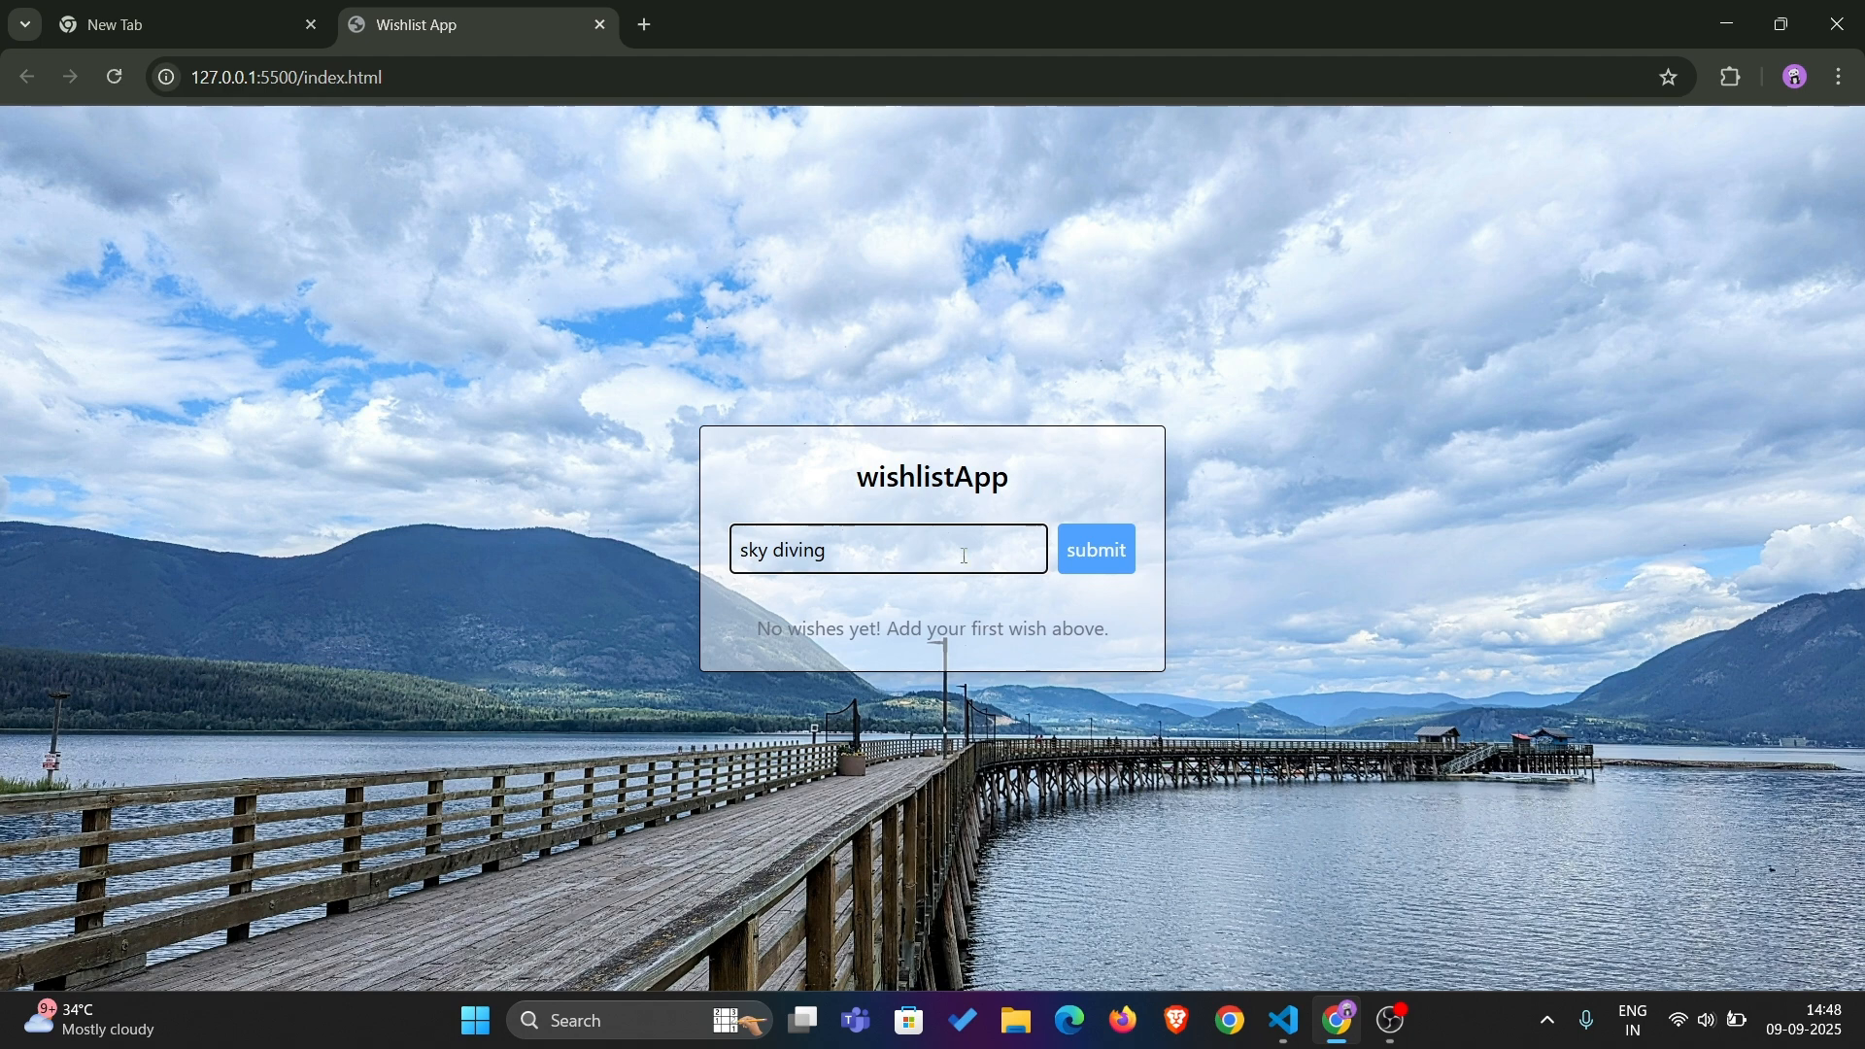
pyautogui.click(1074, 545)
pyautogui.click(914, 529)
pyautogui.write('dinner with friends')
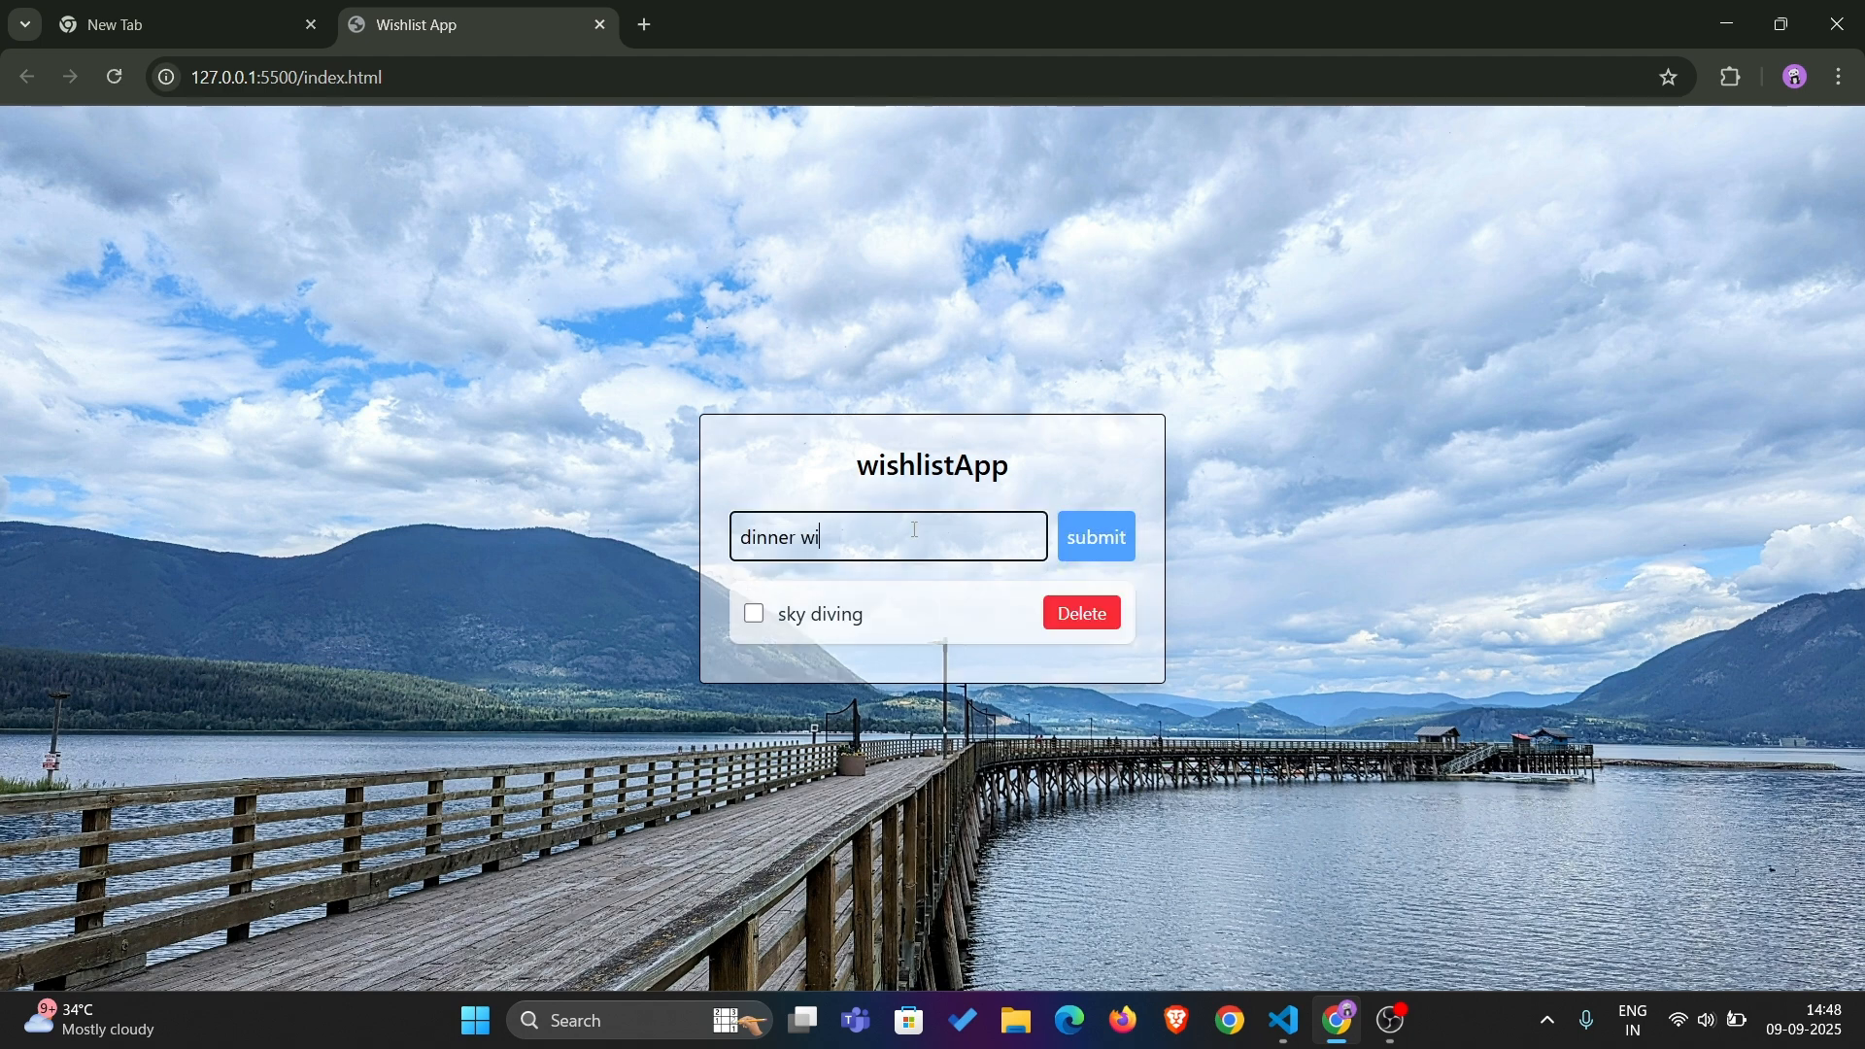
pyautogui.click(1096, 540)
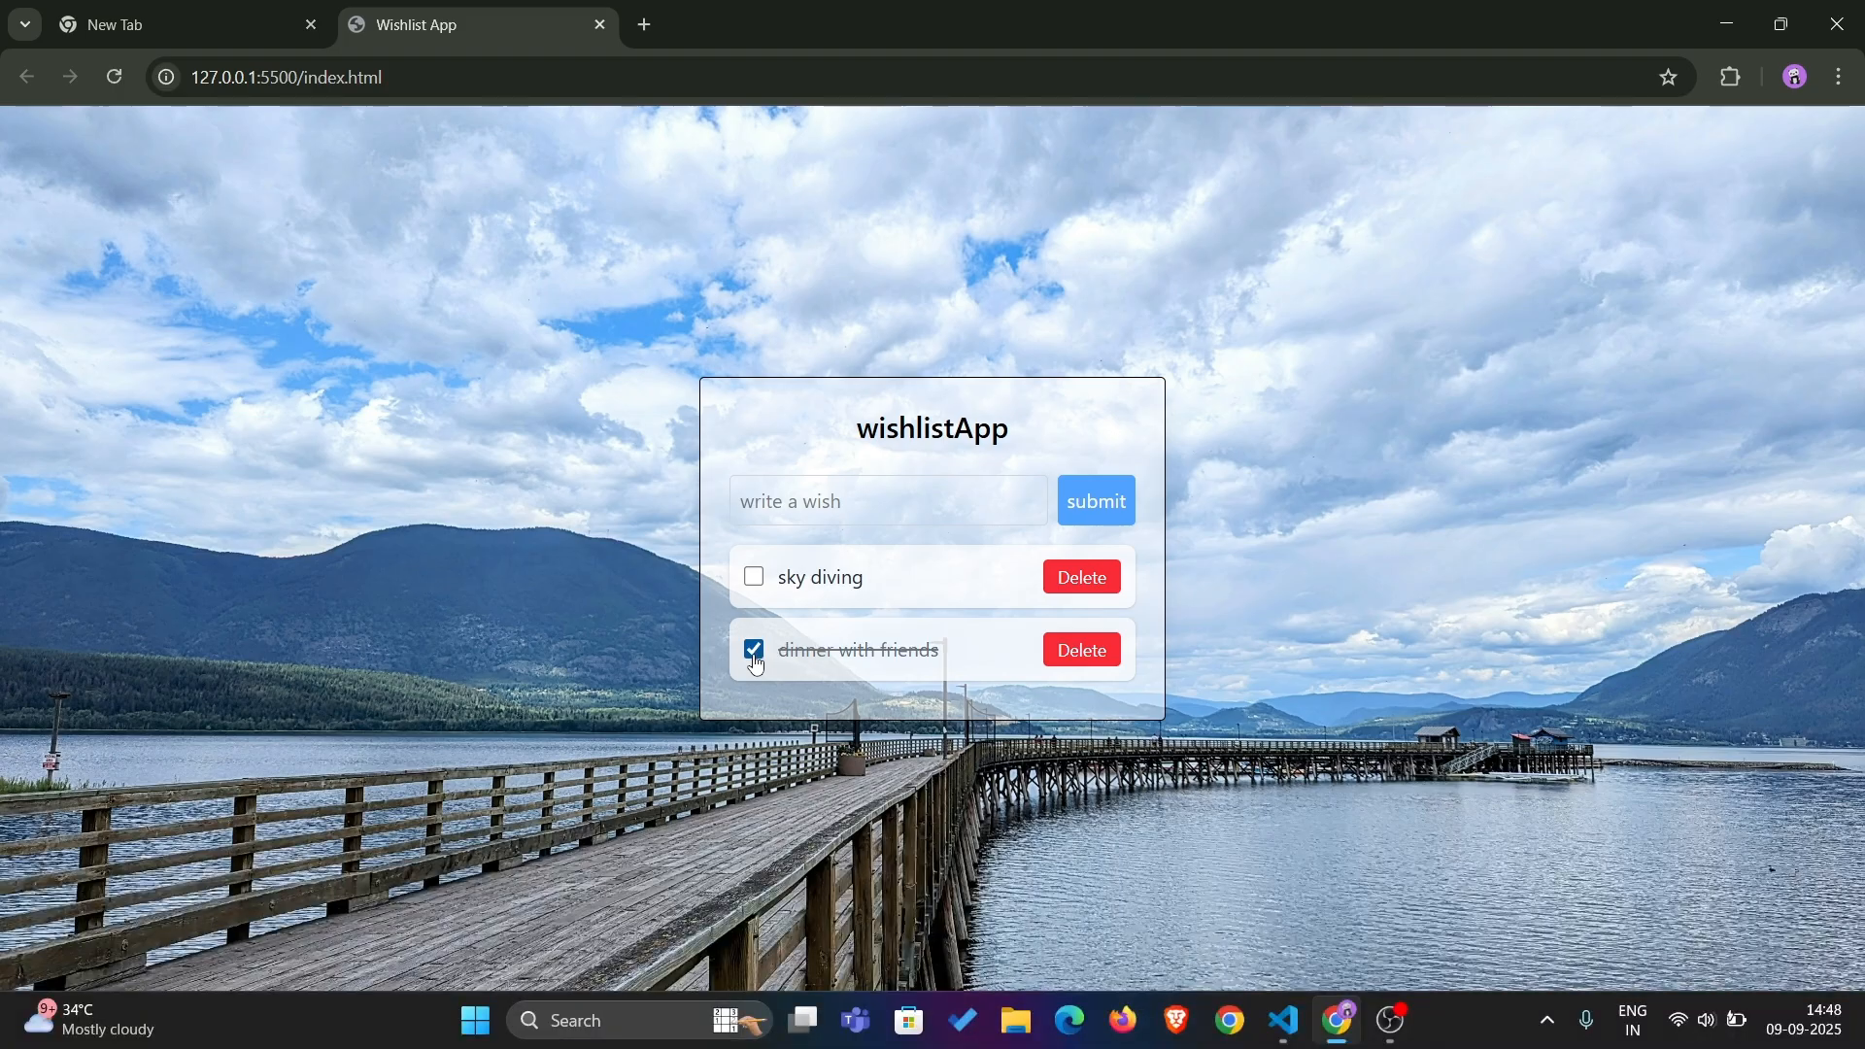
# Toggle the completion checkboxes of the sky diving and dinner with friends wishes, and delete both wishes
pyautogui.click(753, 649)
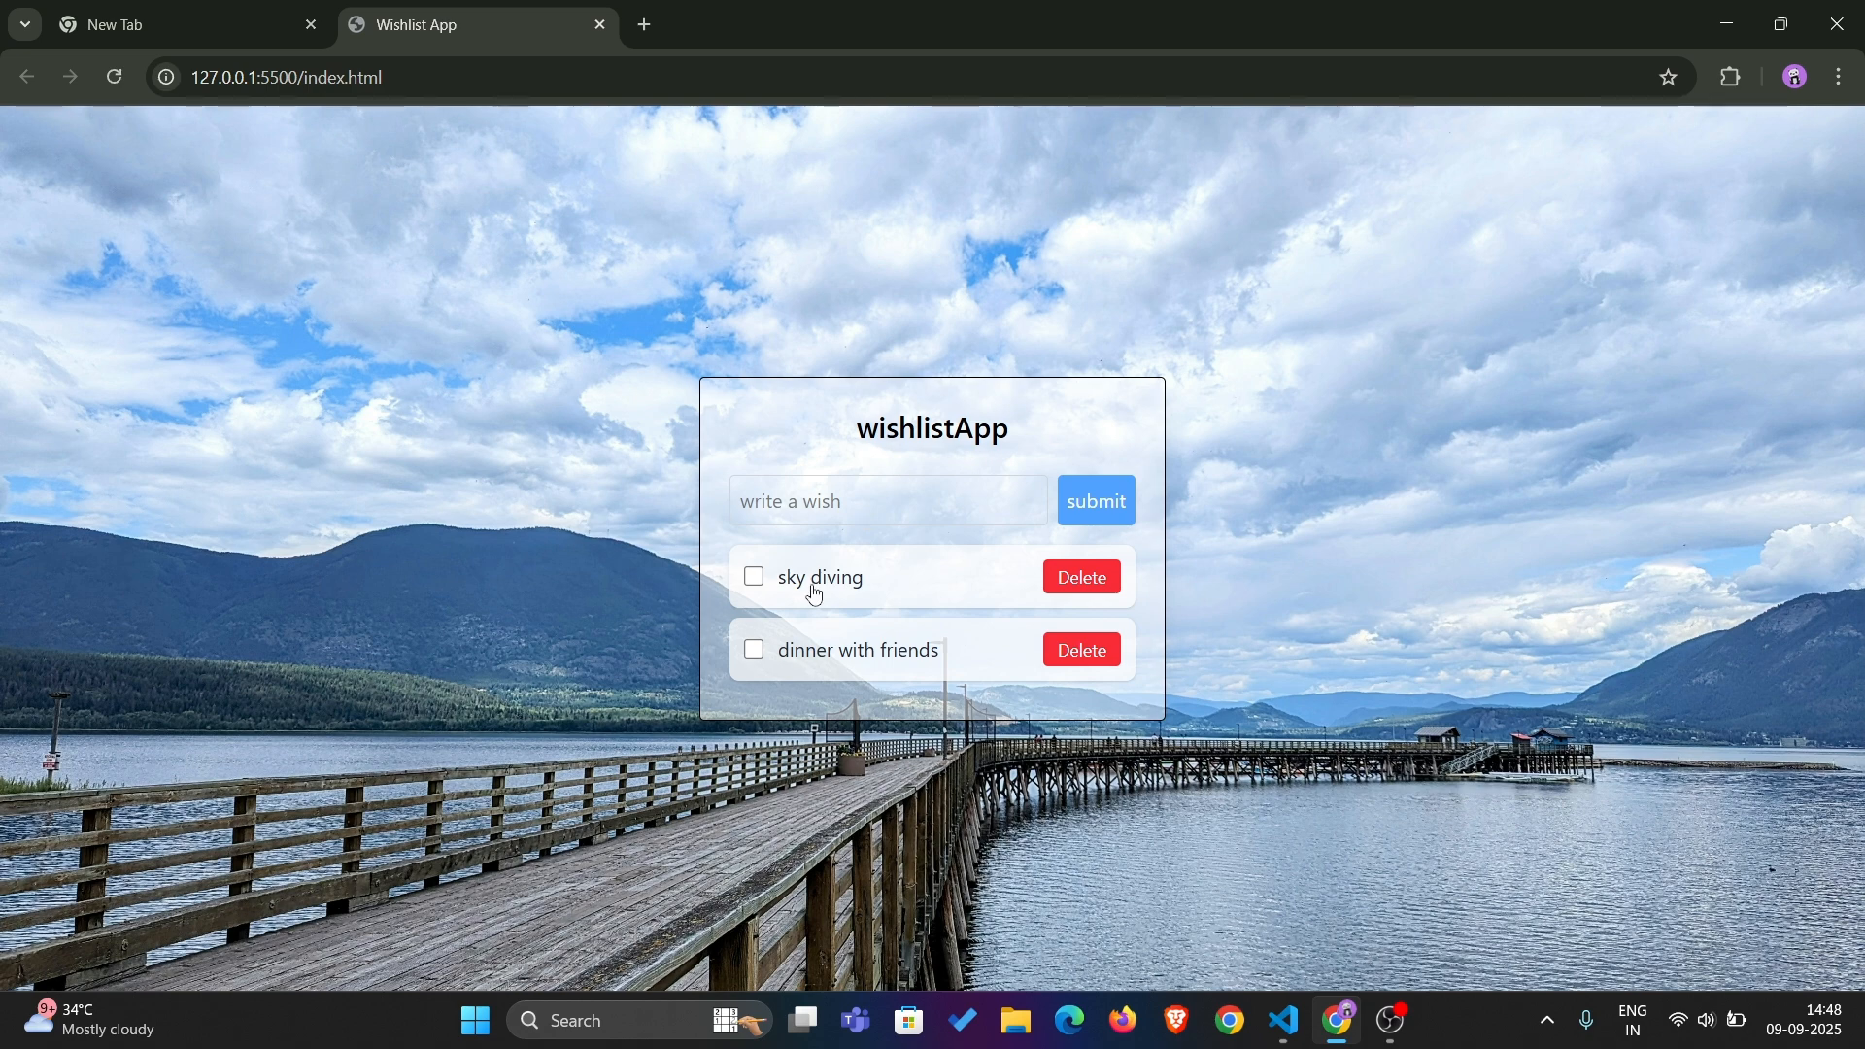
pyautogui.click(755, 582)
pyautogui.click(1054, 580)
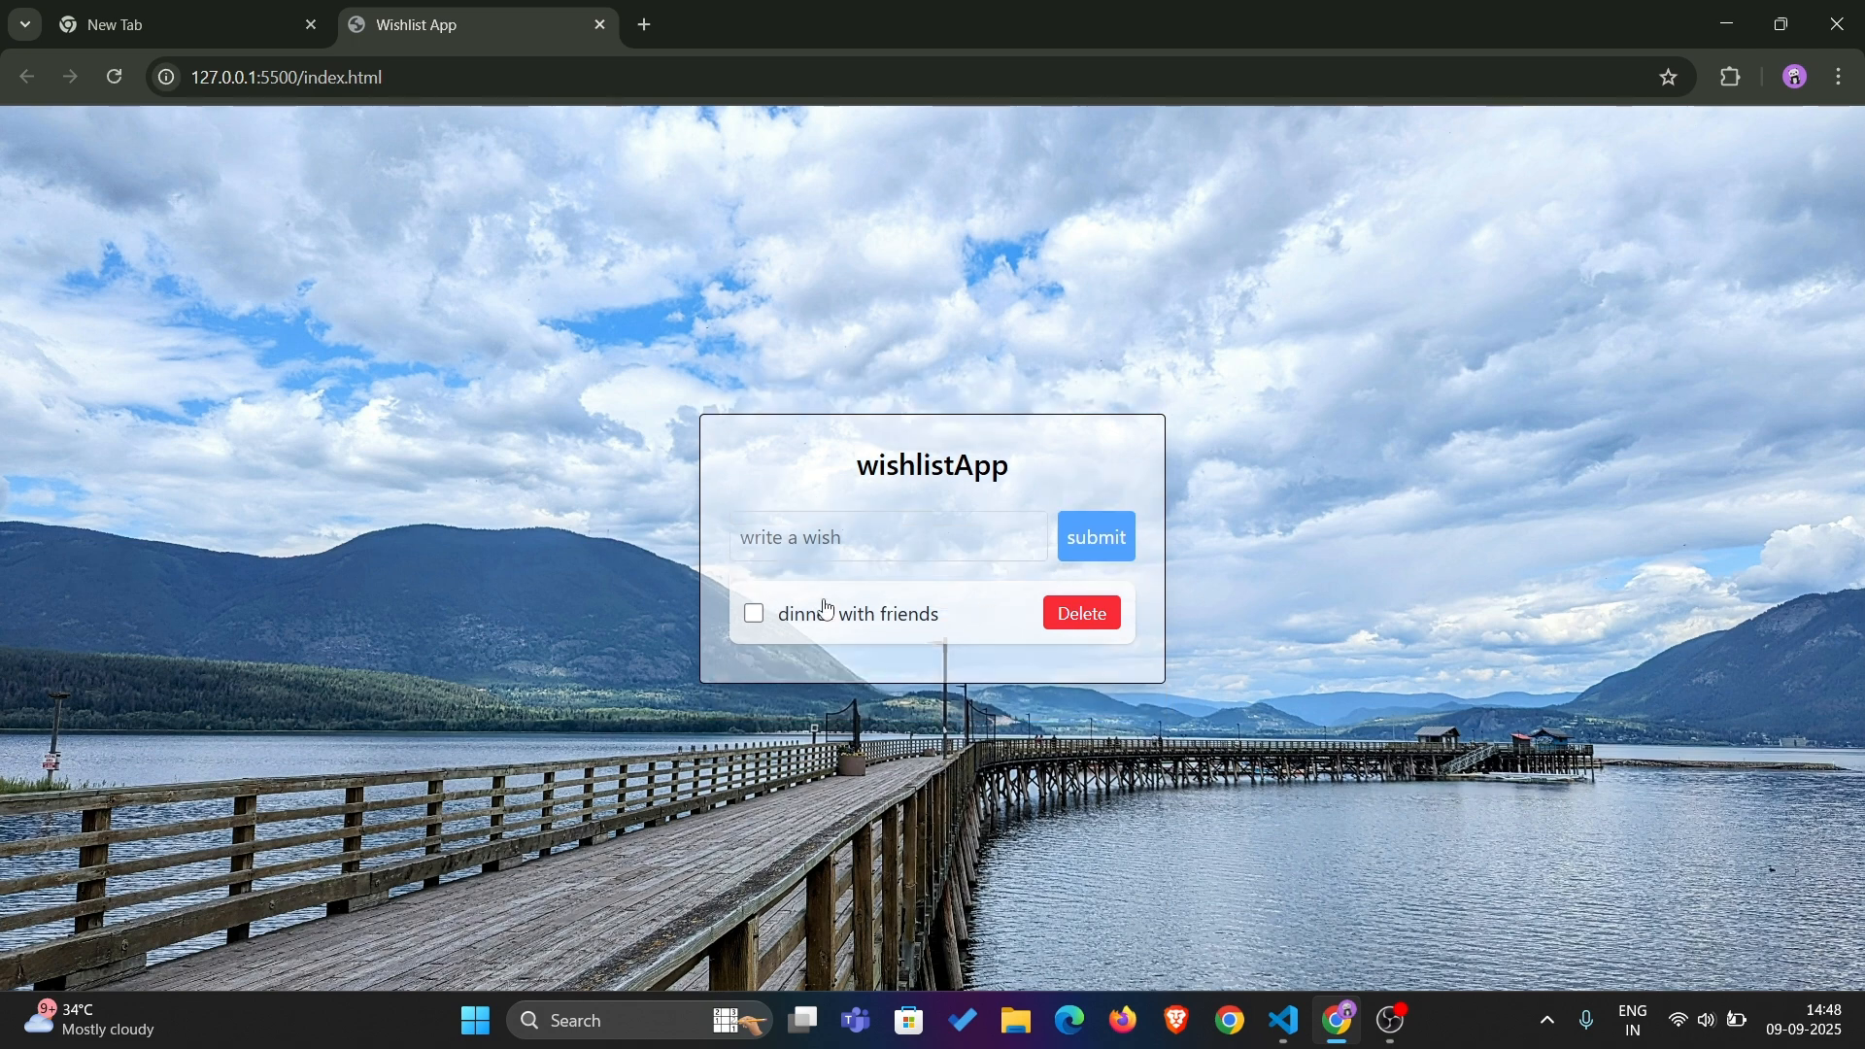
pyautogui.click(760, 626)
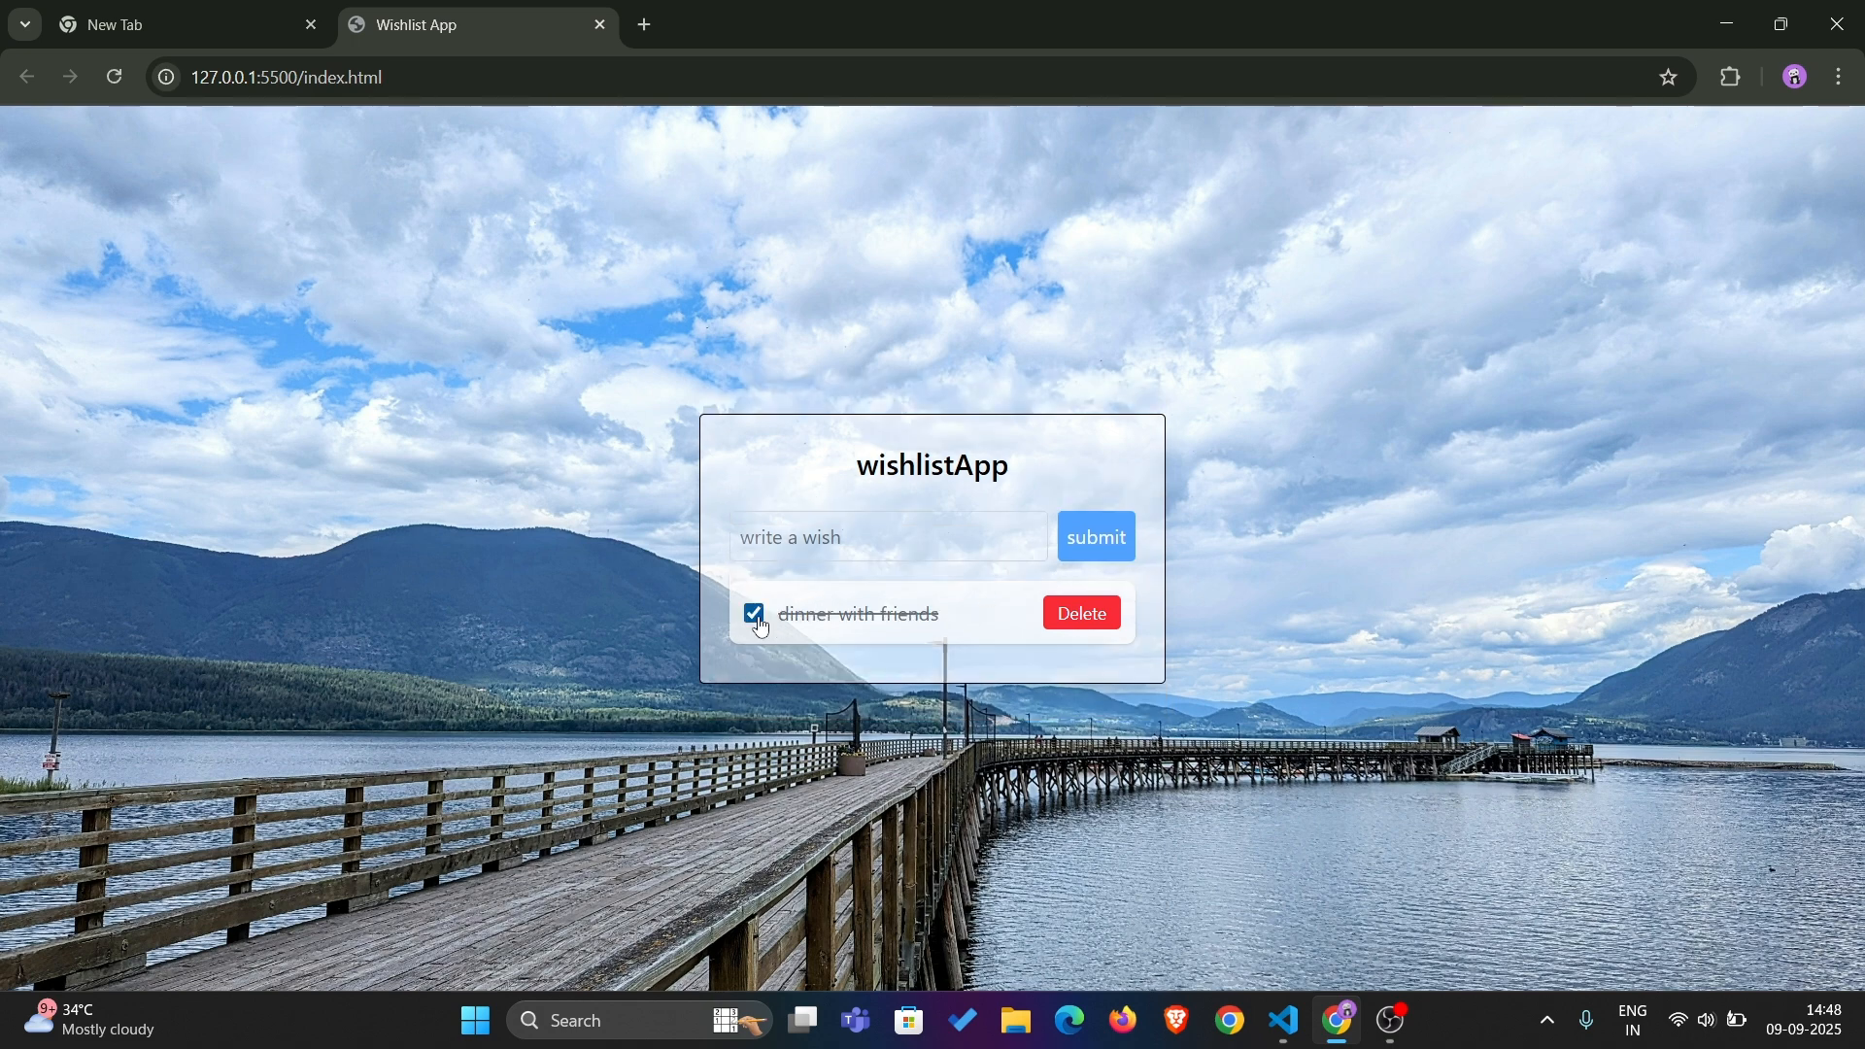
pyautogui.click(1094, 614)
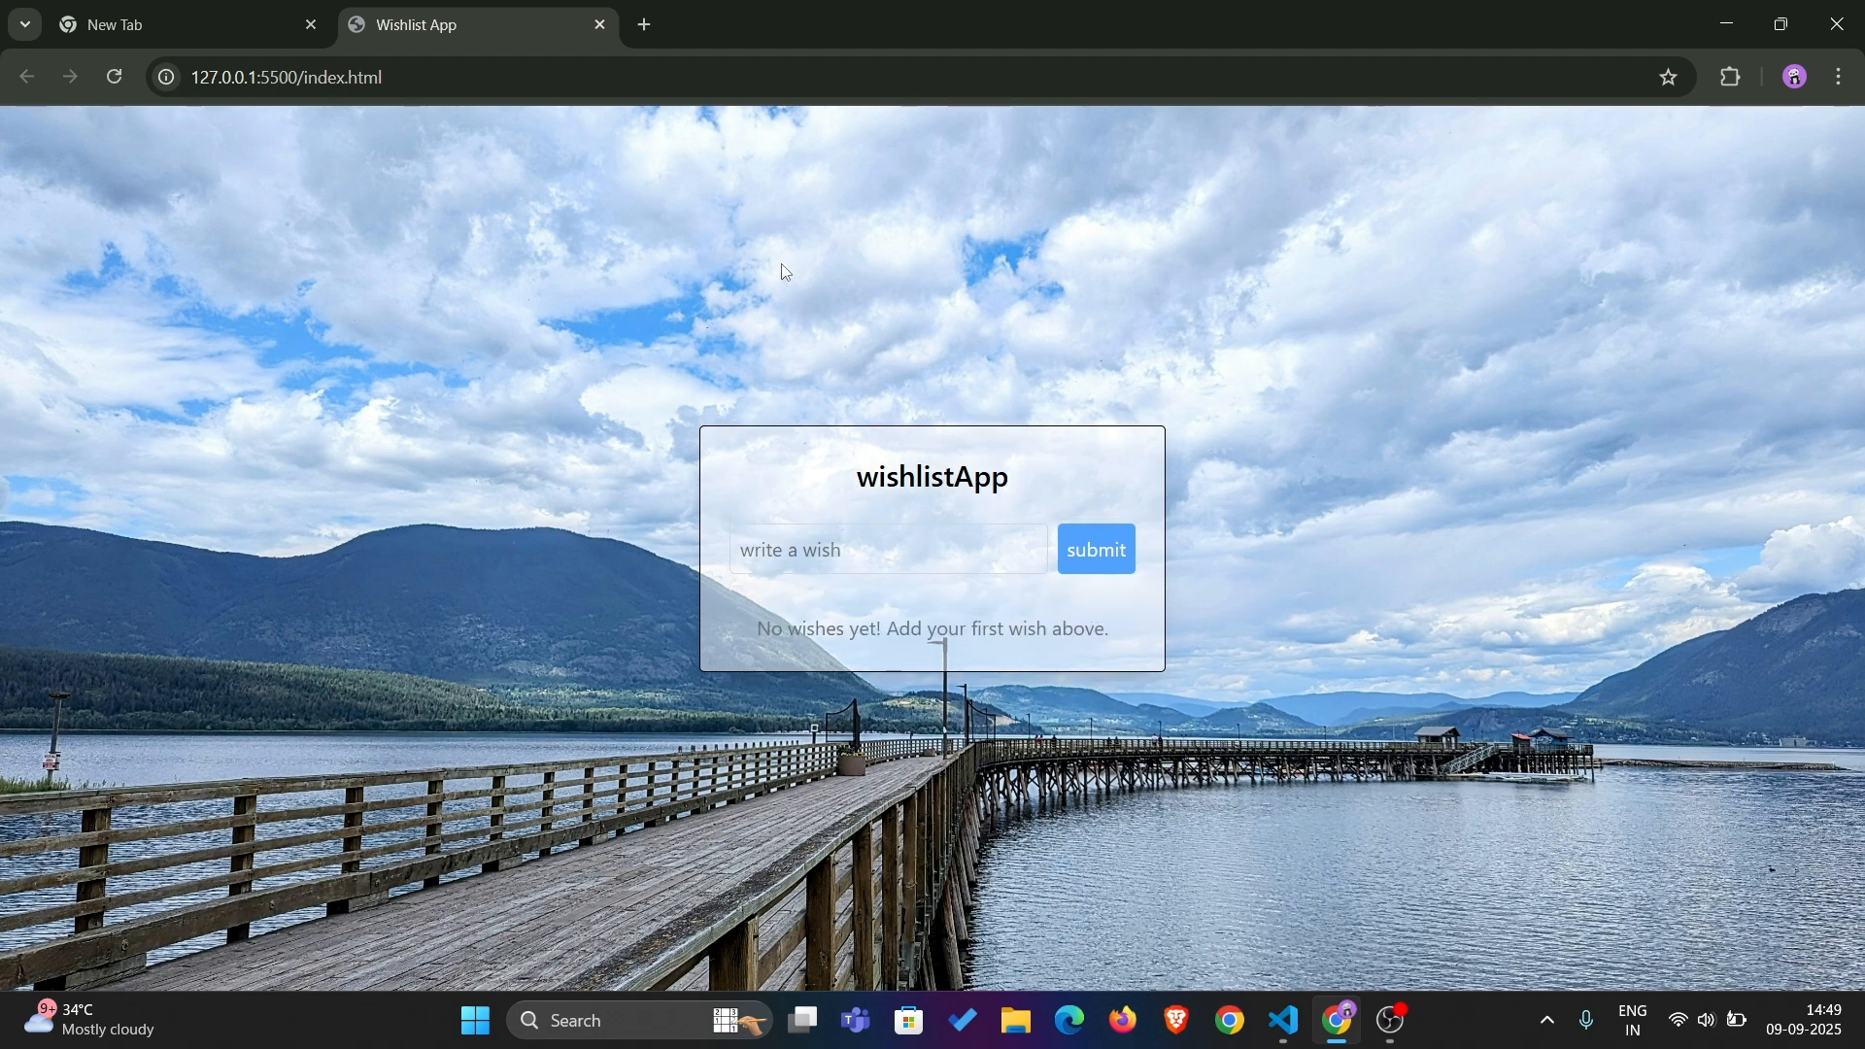
# Switch to the code editor, enlarge the terminal area and run "npx serve ." in the wishlist-App folder
pyautogui.hotkey('alt', 'Tab')
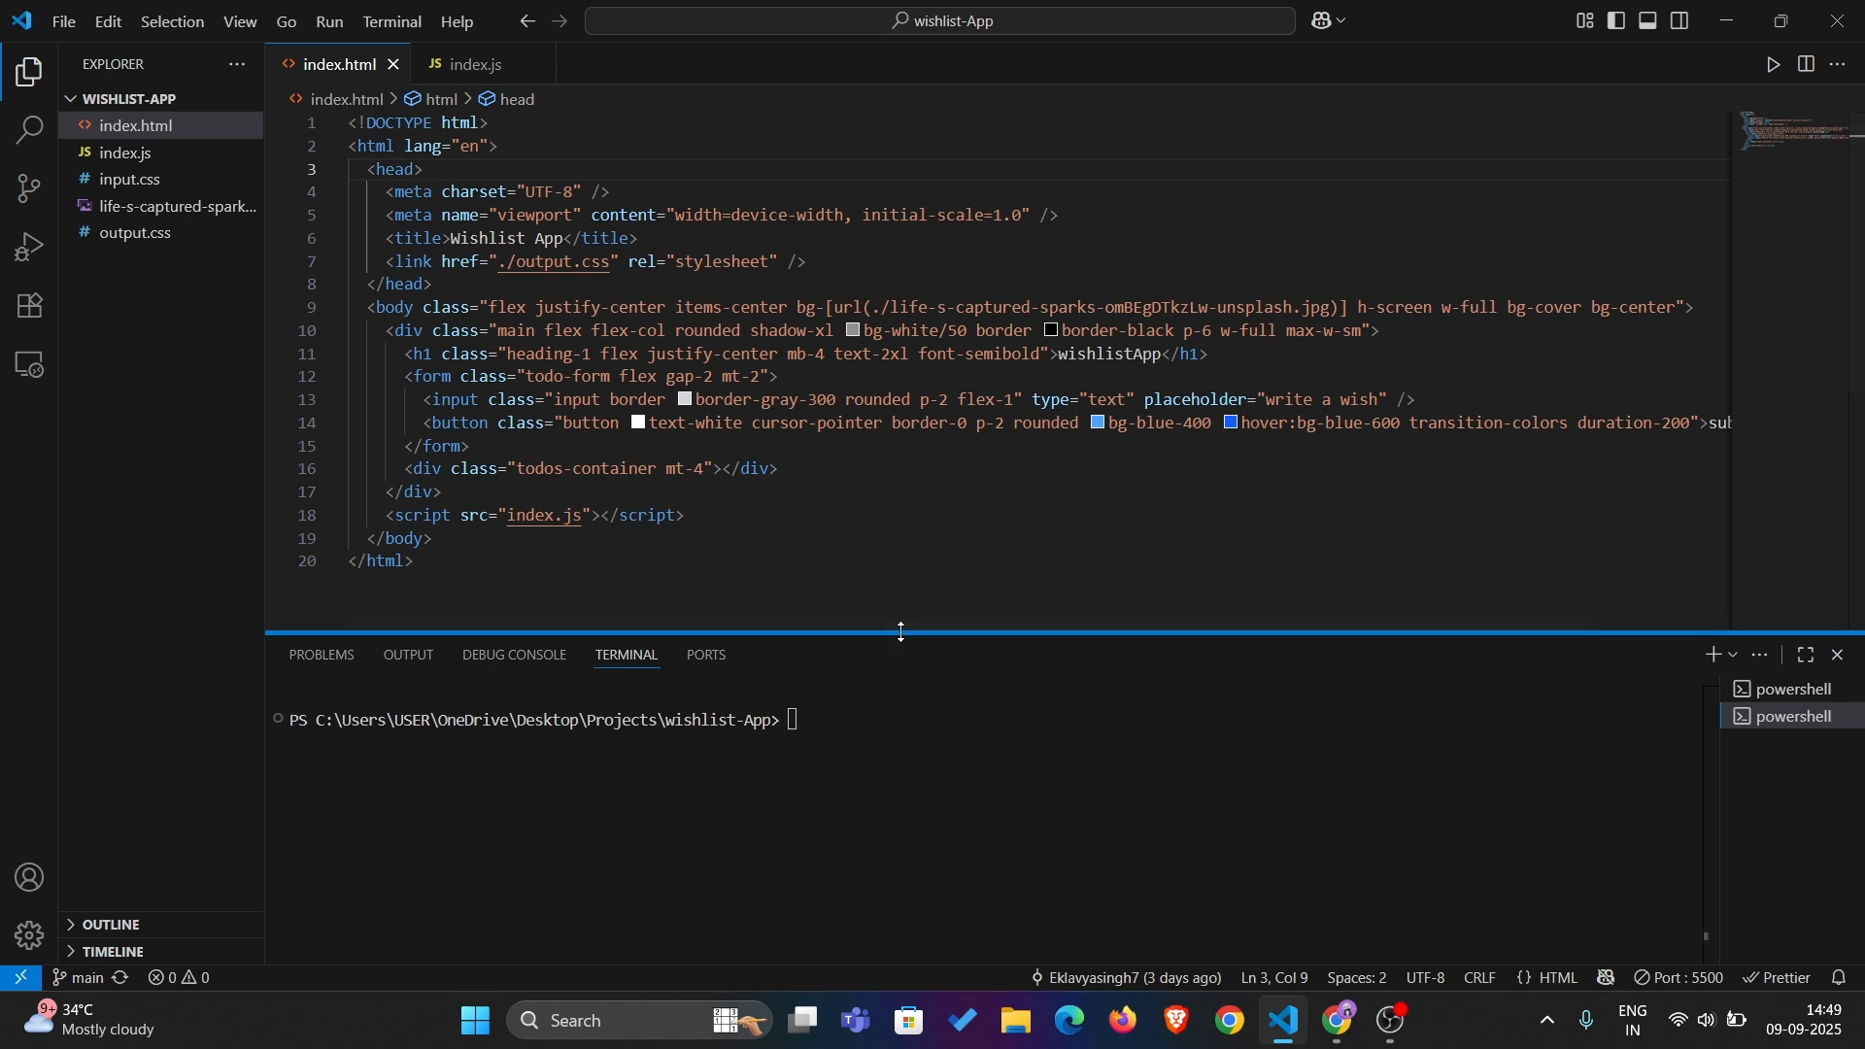
pyautogui.moveTo(901, 632); pyautogui.dragTo(901, 585)
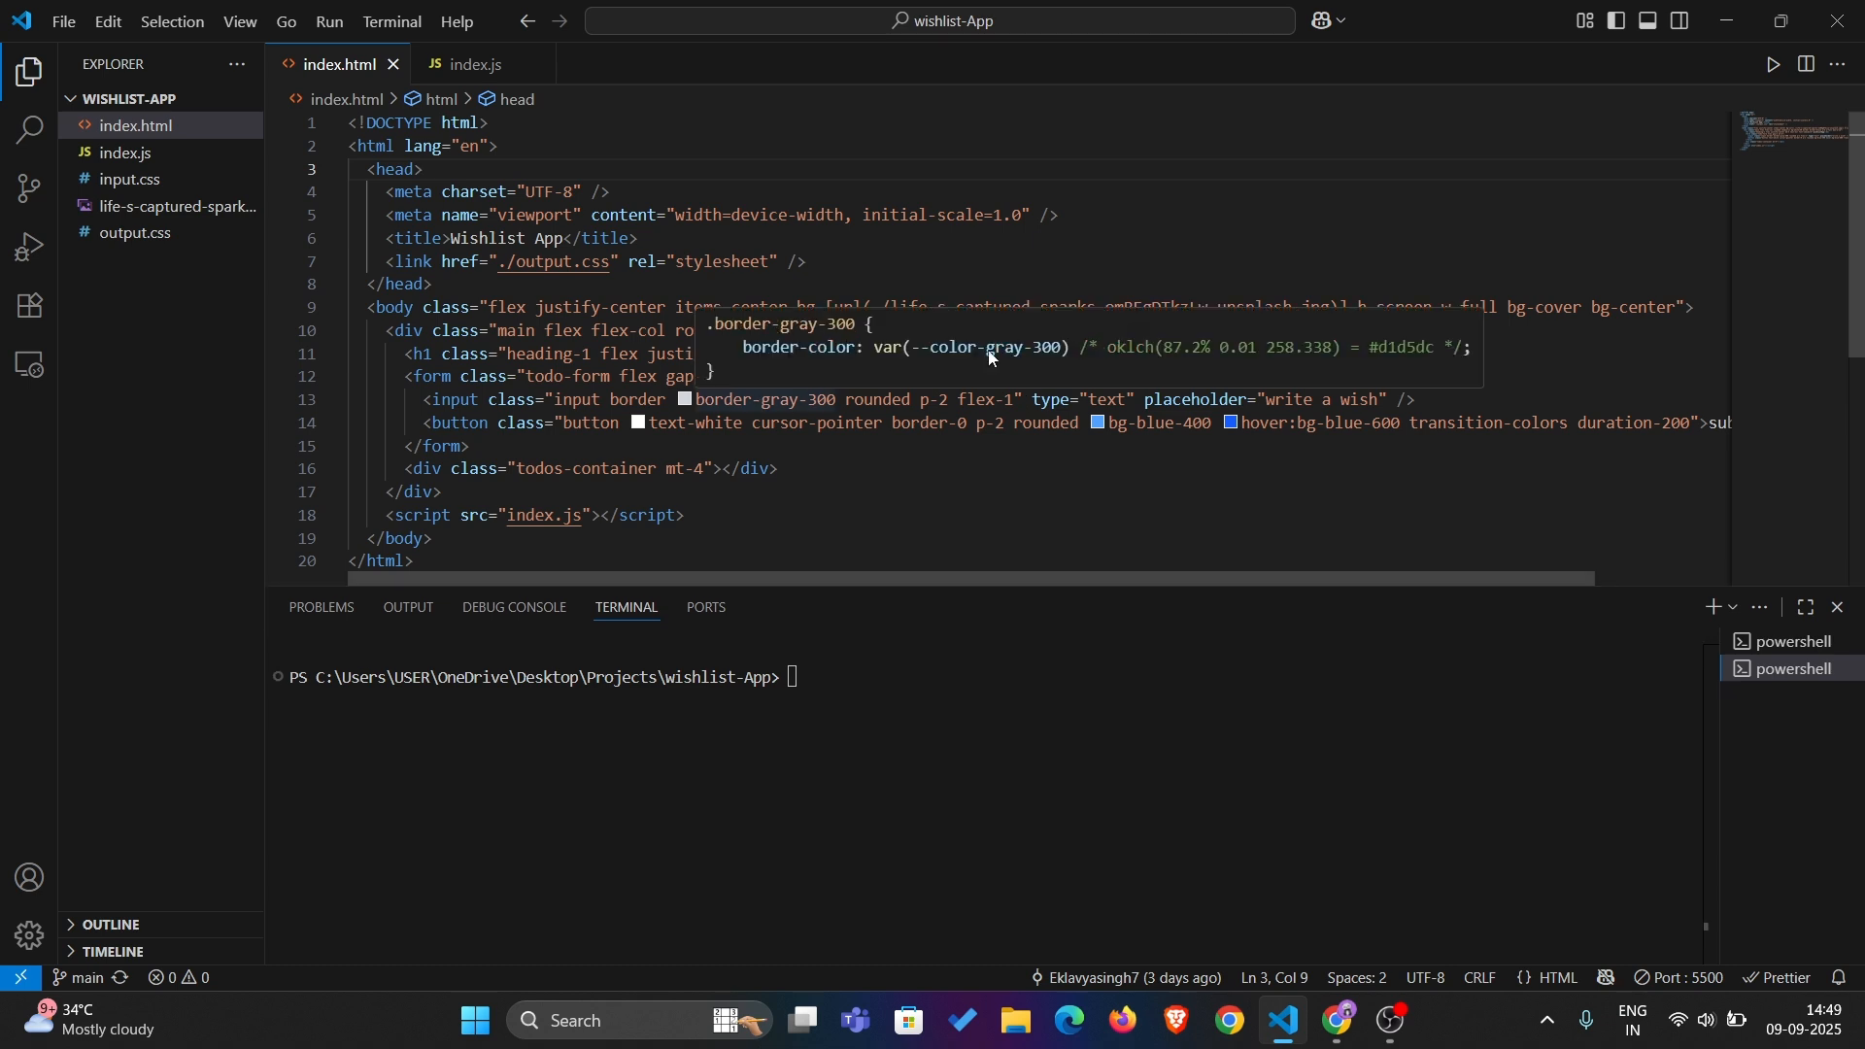
pyautogui.click(944, 767)
pyautogui.write('npx srve')
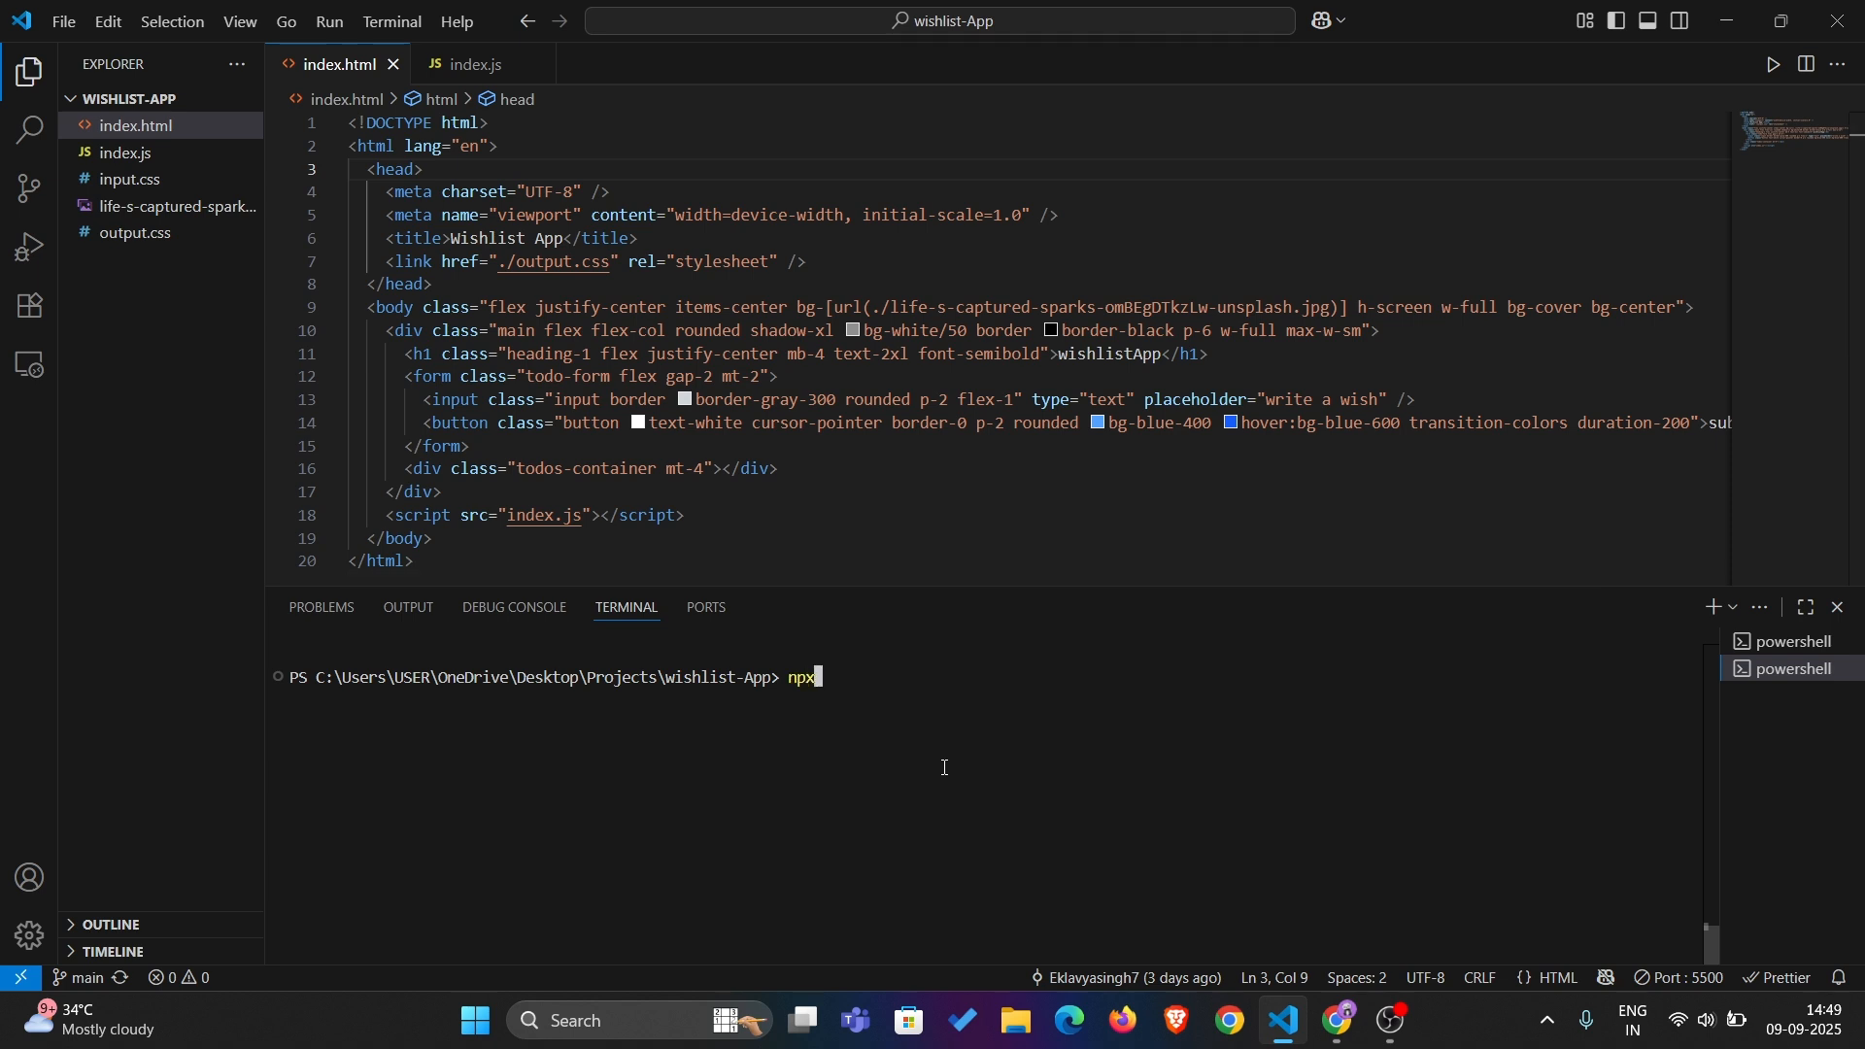
pyautogui.press('BackSpace')
pyautogui.press('BackSpace')
pyautogui.press('BackSpace')
pyautogui.write('erve .')
pyautogui.press('Return')
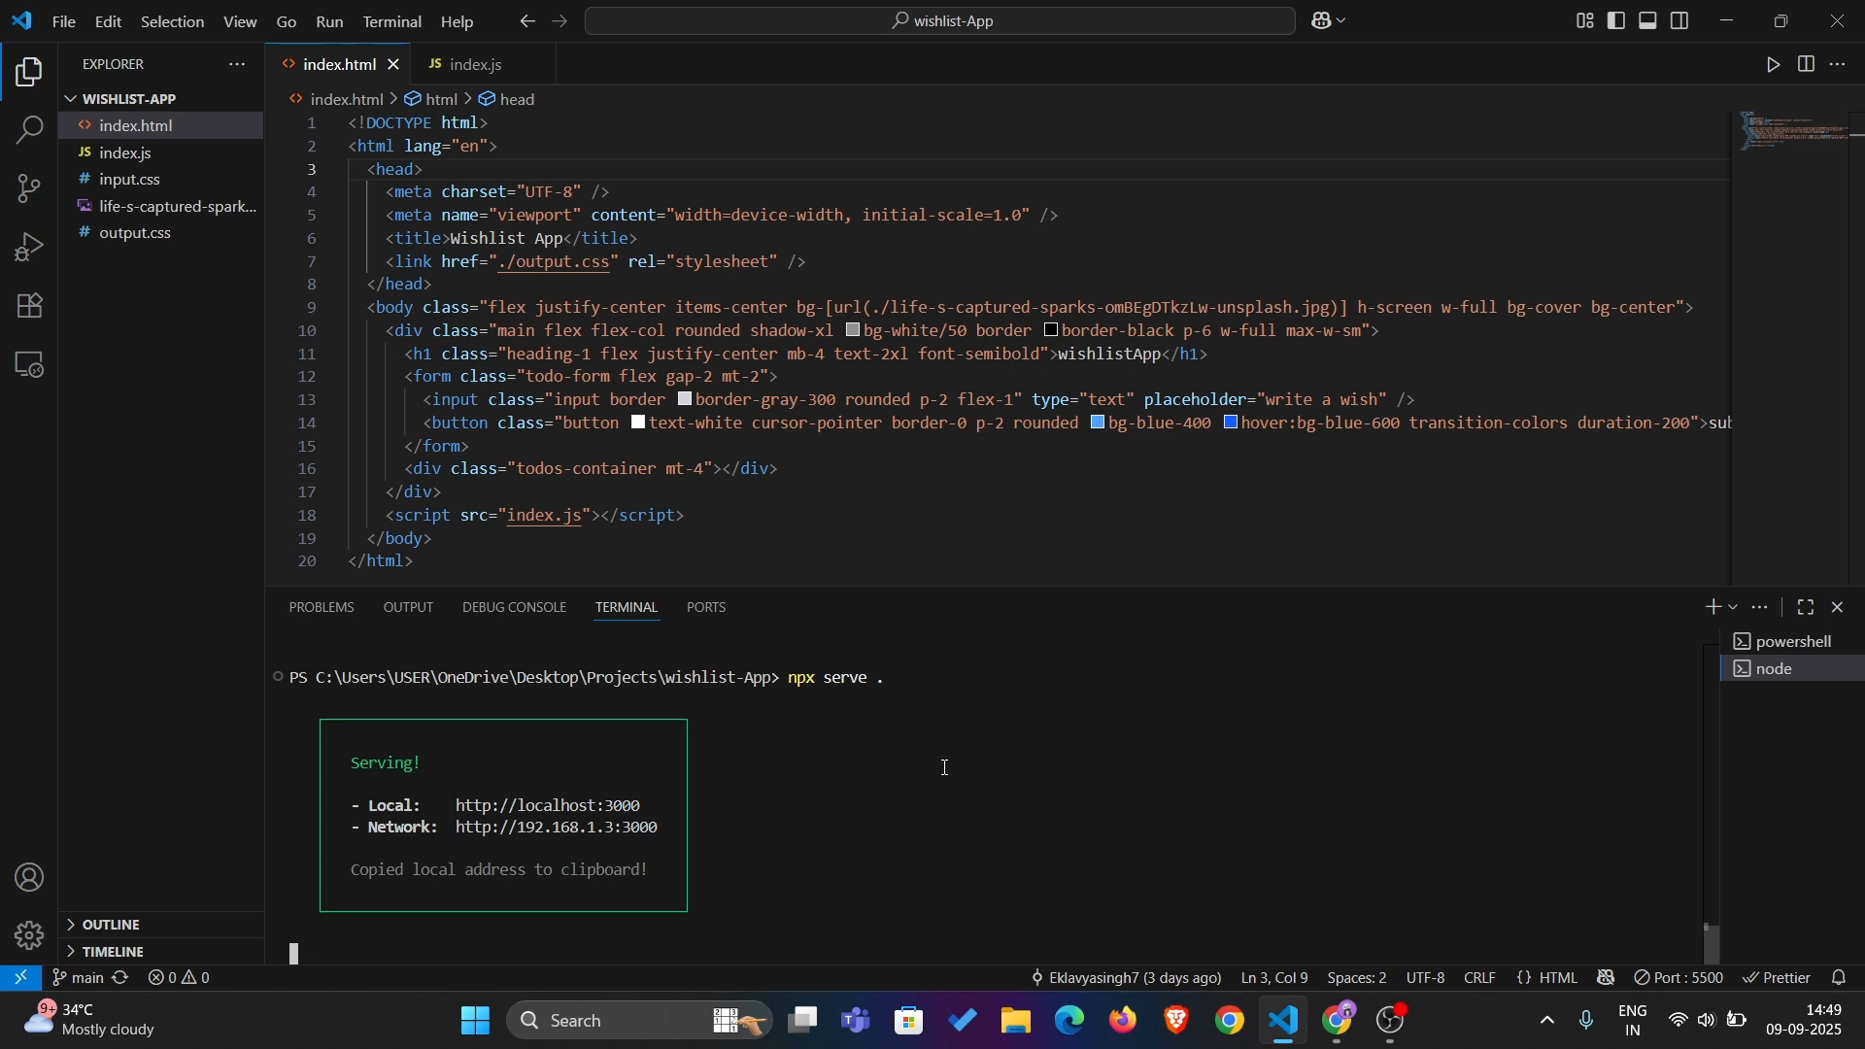
pyautogui.keyDown('ctrl'); pyautogui.click(521, 812); pyautogui.keyUp('ctrl')
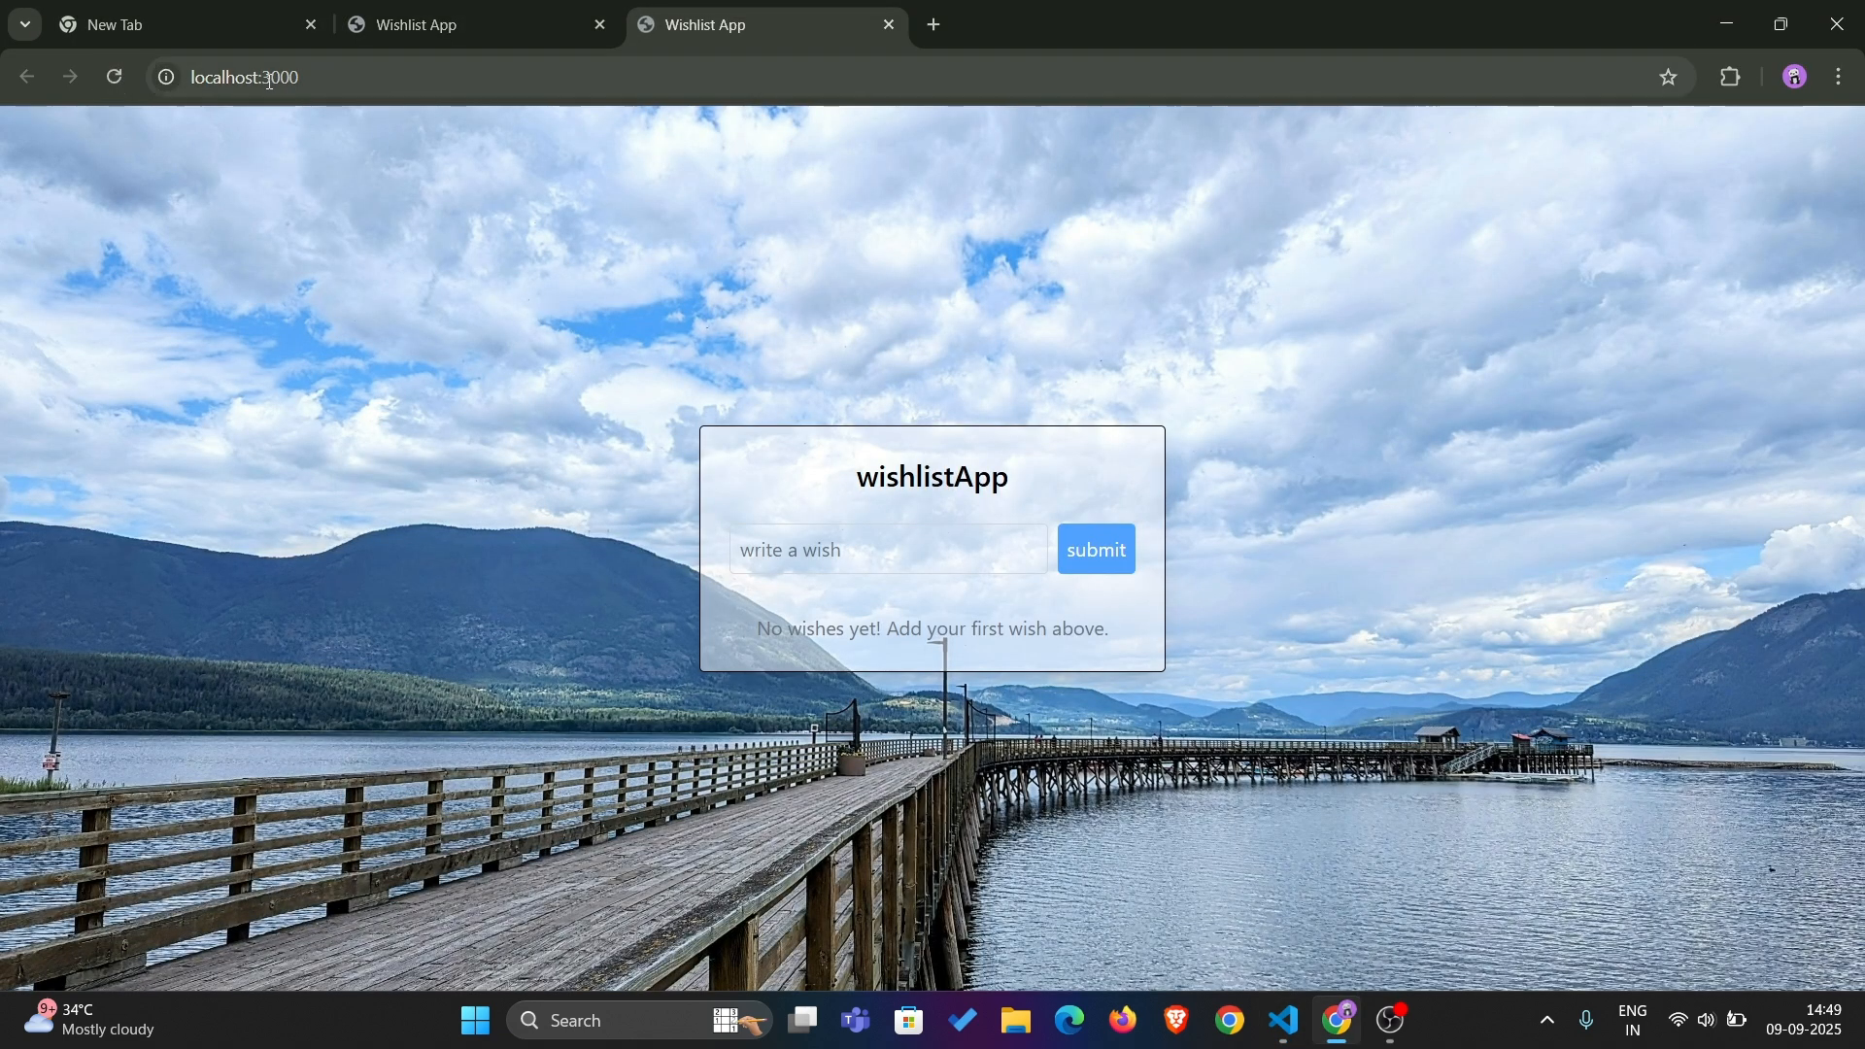
pyautogui.click(356, 72)
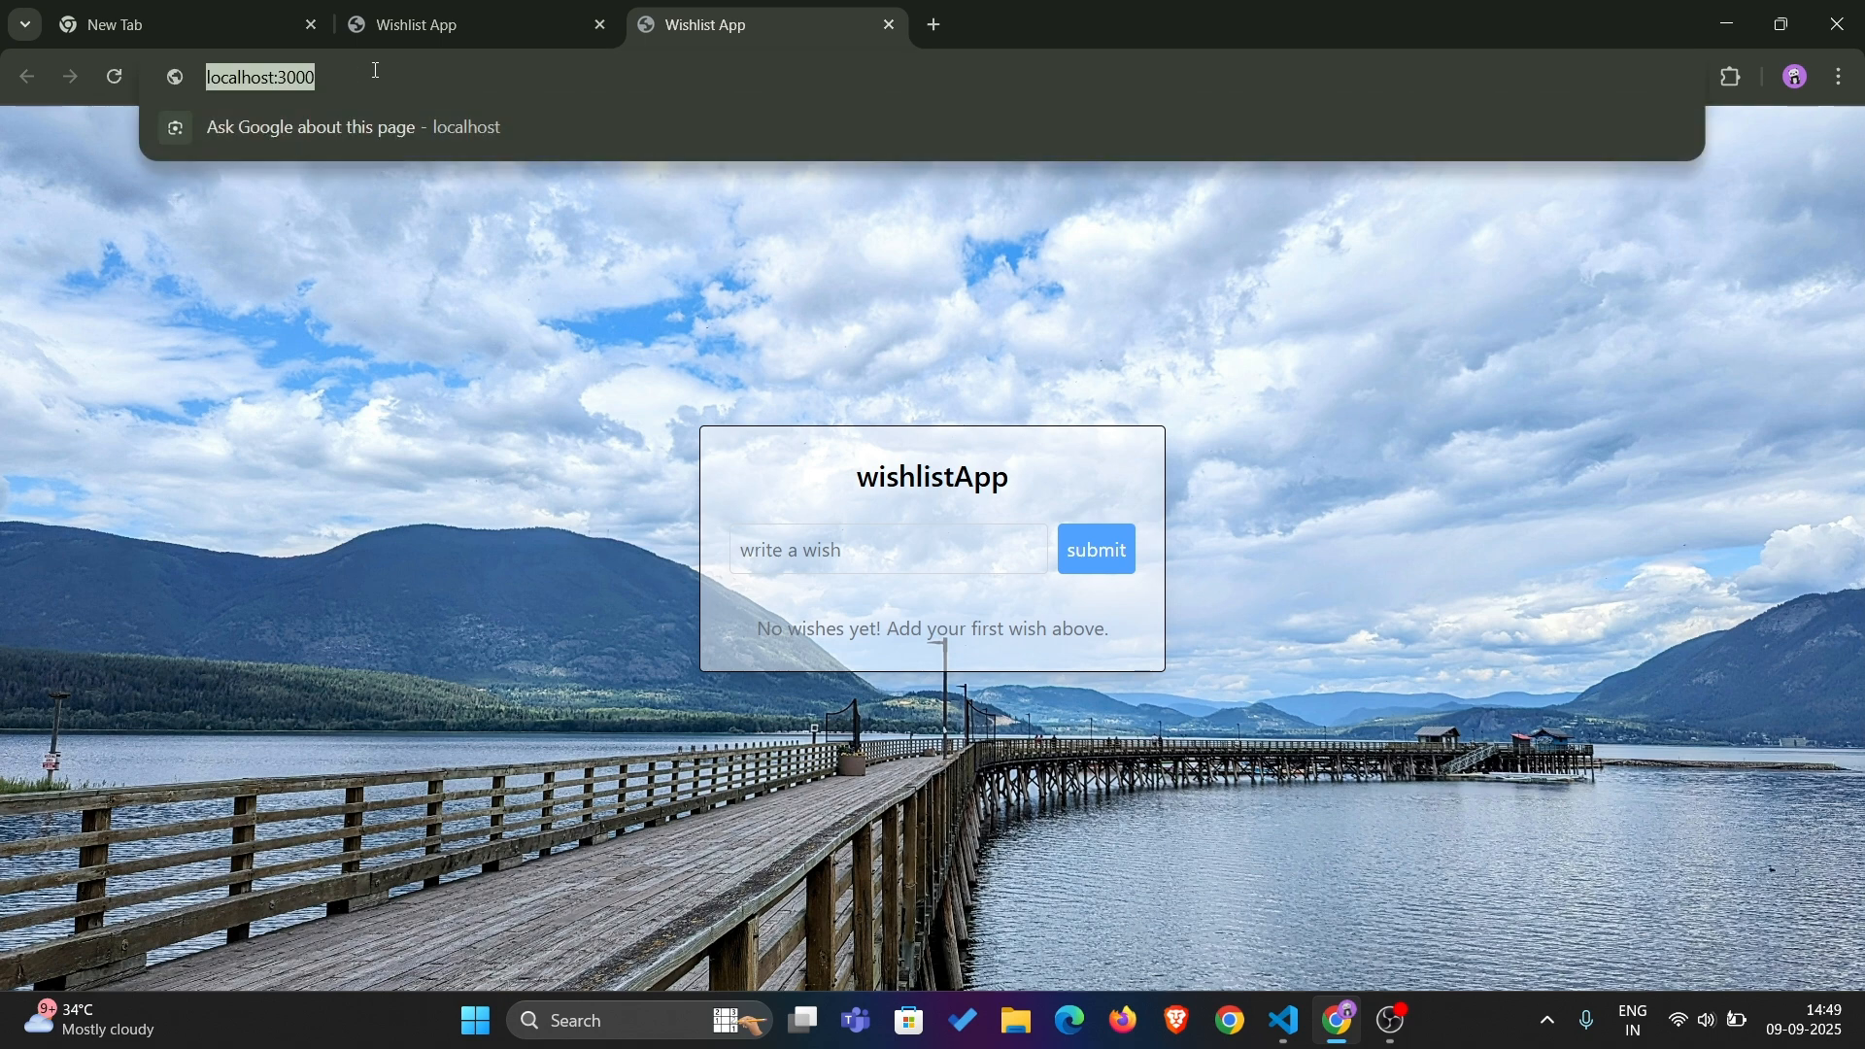
pyautogui.click(359, 73)
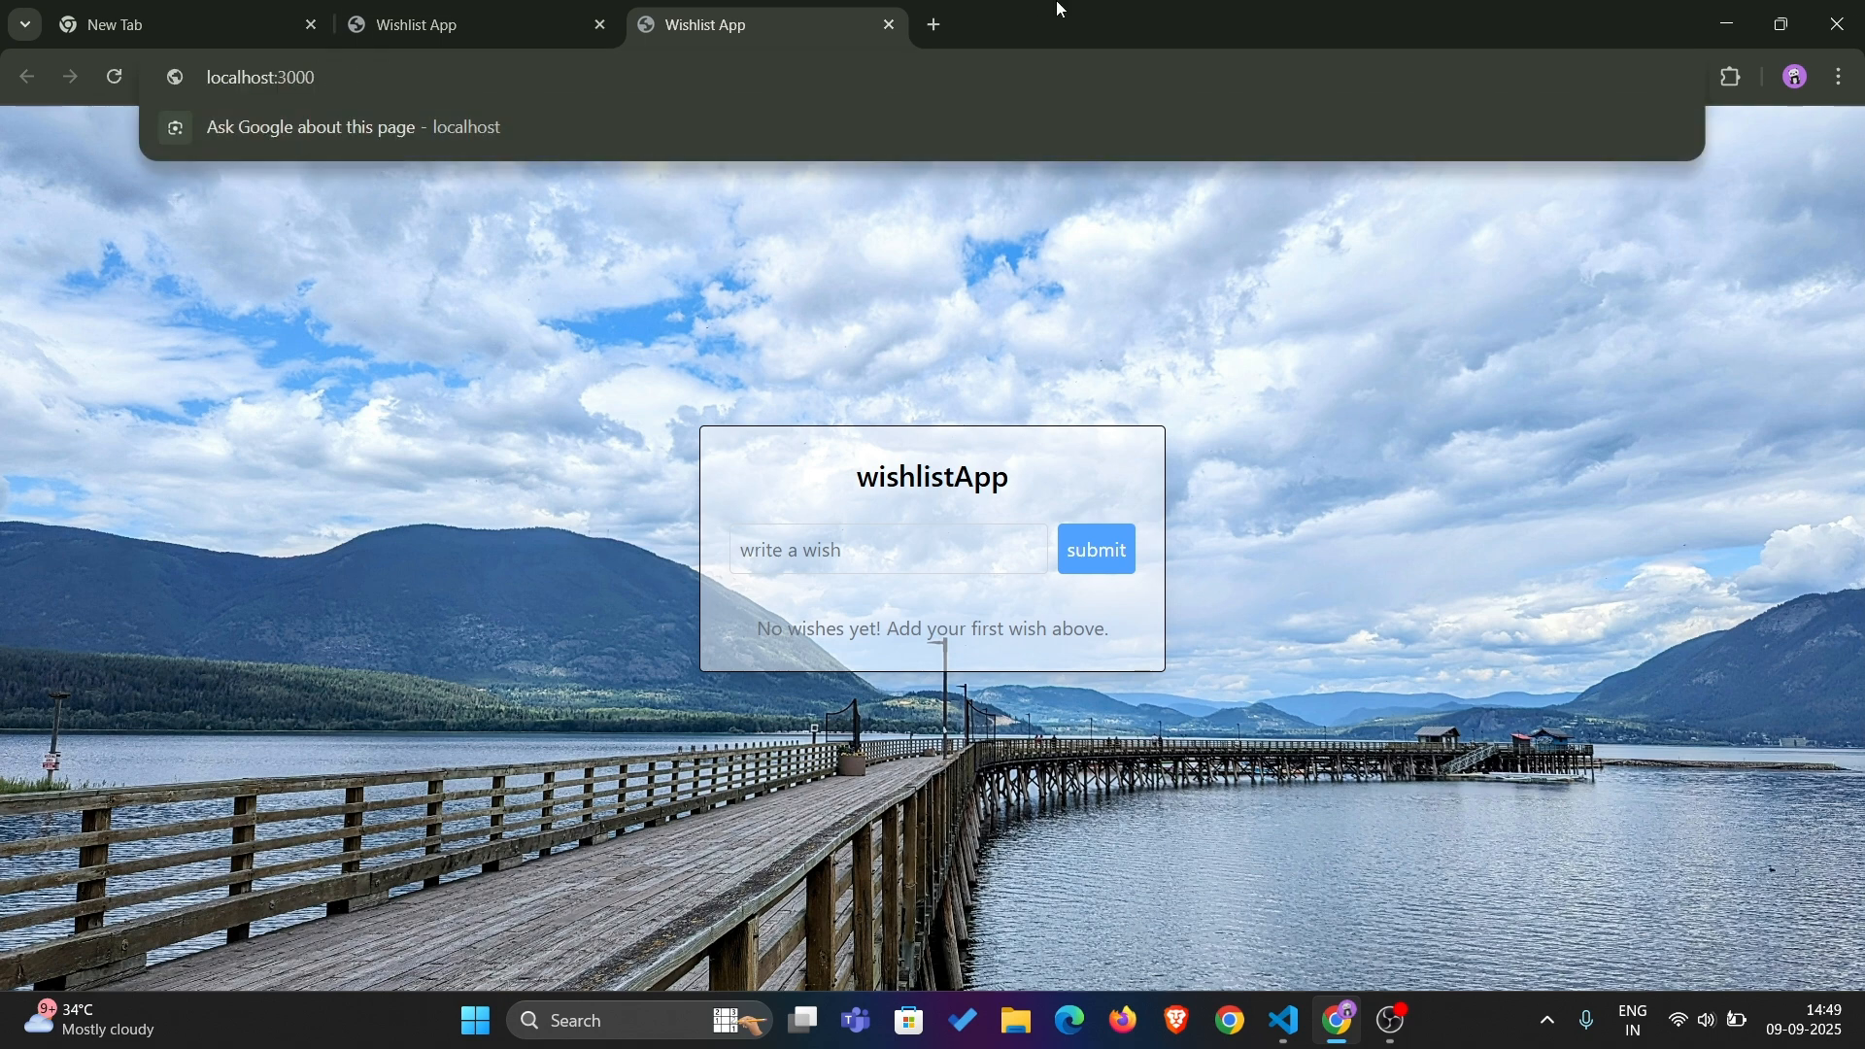
# Return to the code editor and review the server's terminal output and the index.html markup
pyautogui.hotkey('alt', 'Tab')
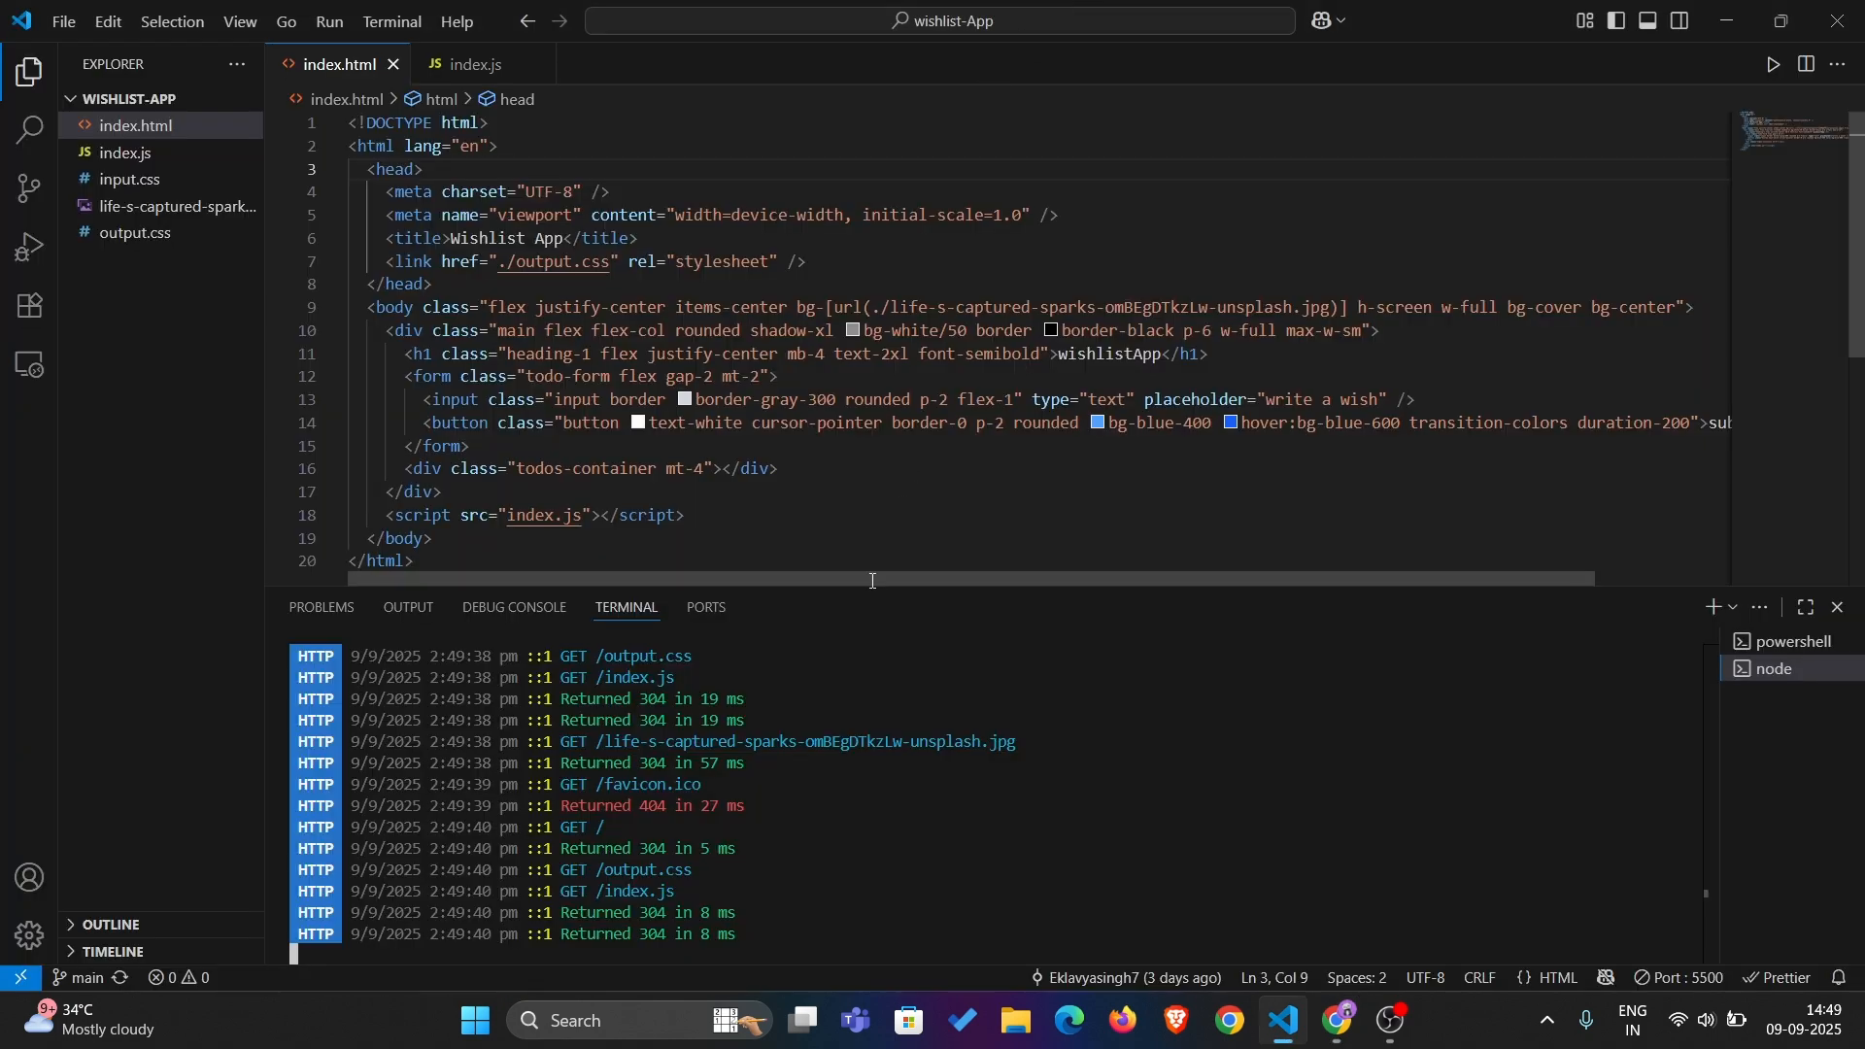
pyautogui.scroll(3, 916, 780)
pyautogui.scroll(1, 916, 780)
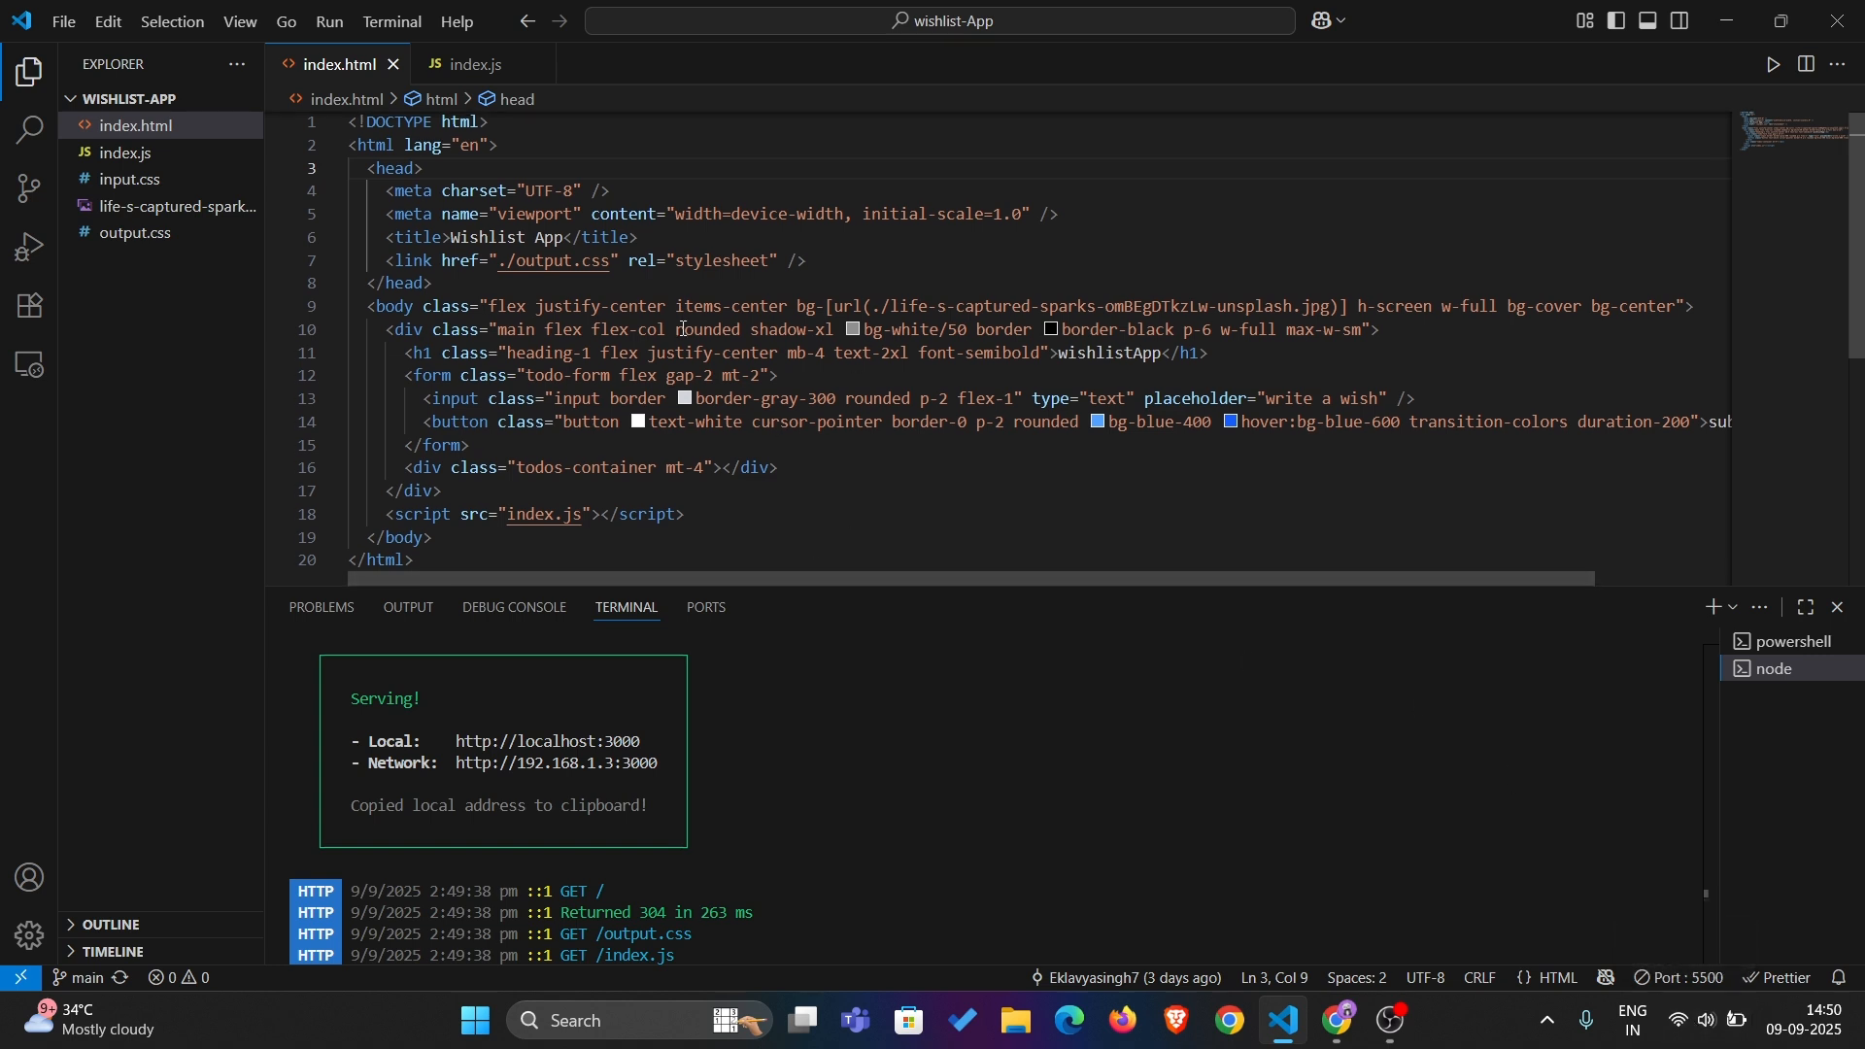
pyautogui.scroll(-2, 682, 329)
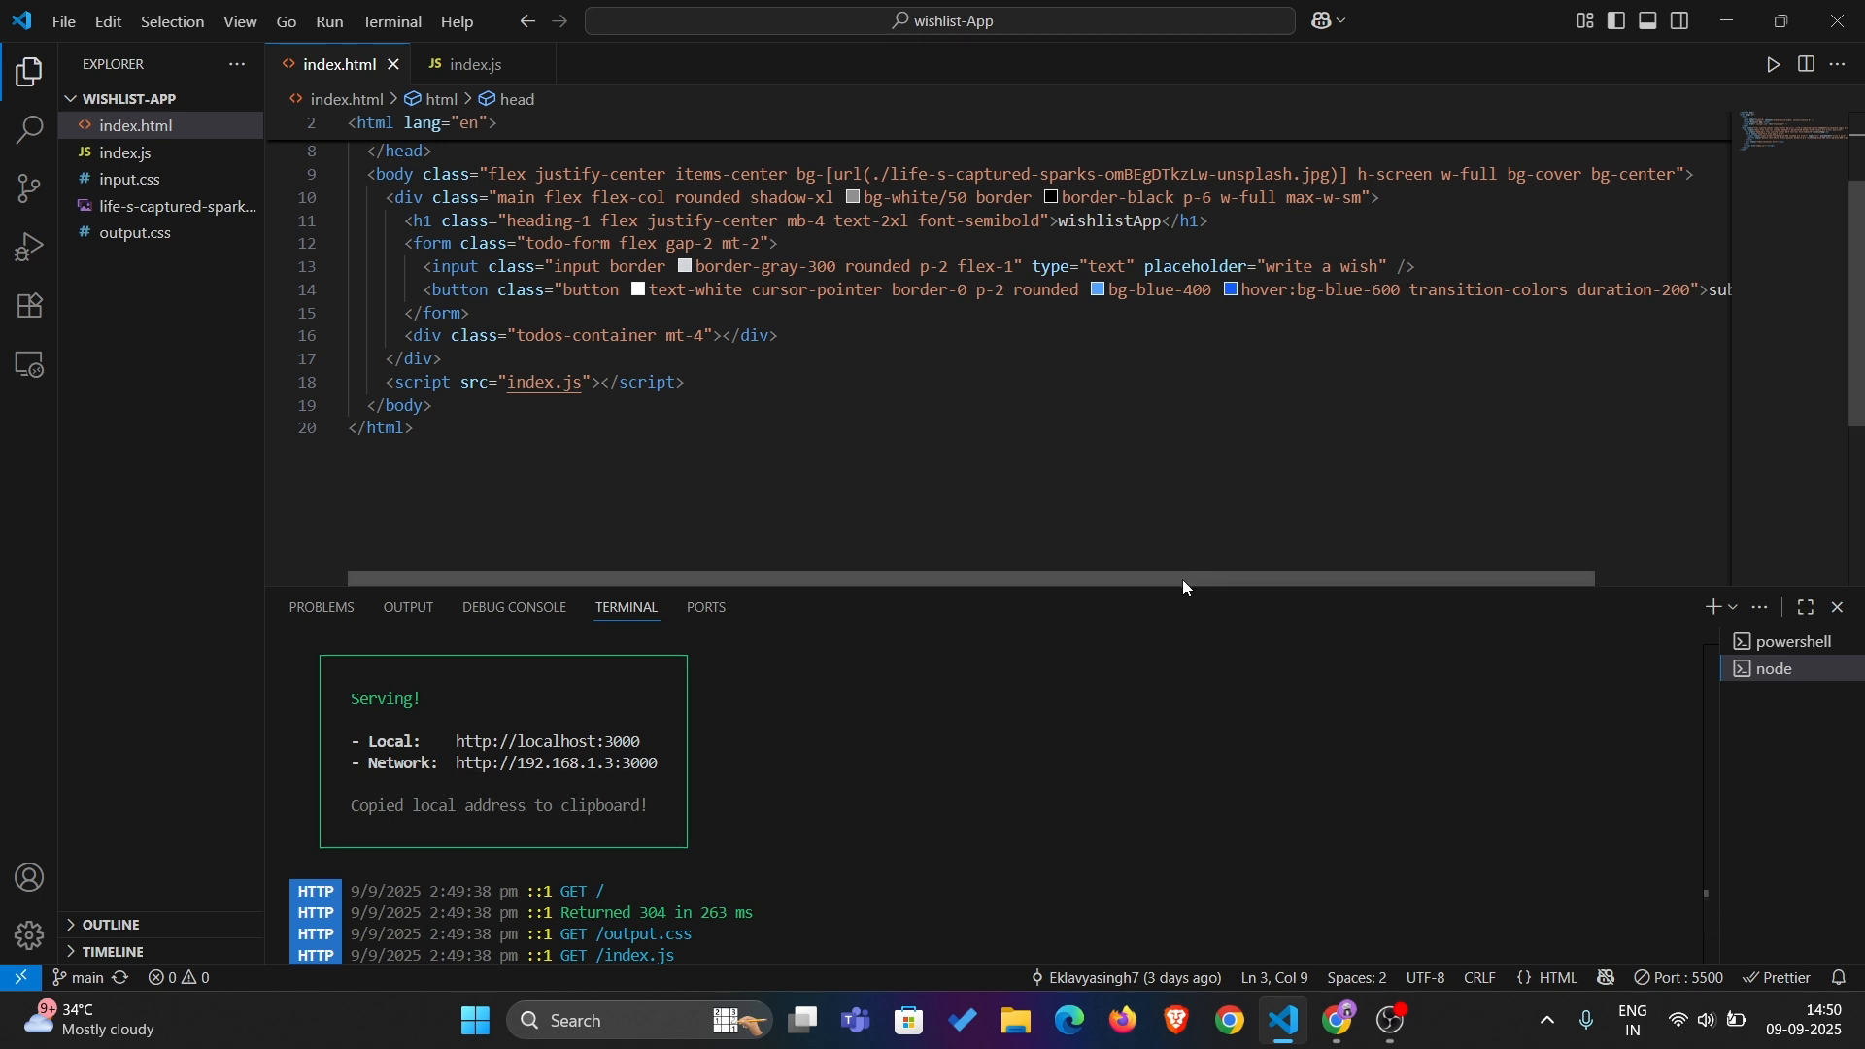
pyautogui.scroll(2, 992, 369)
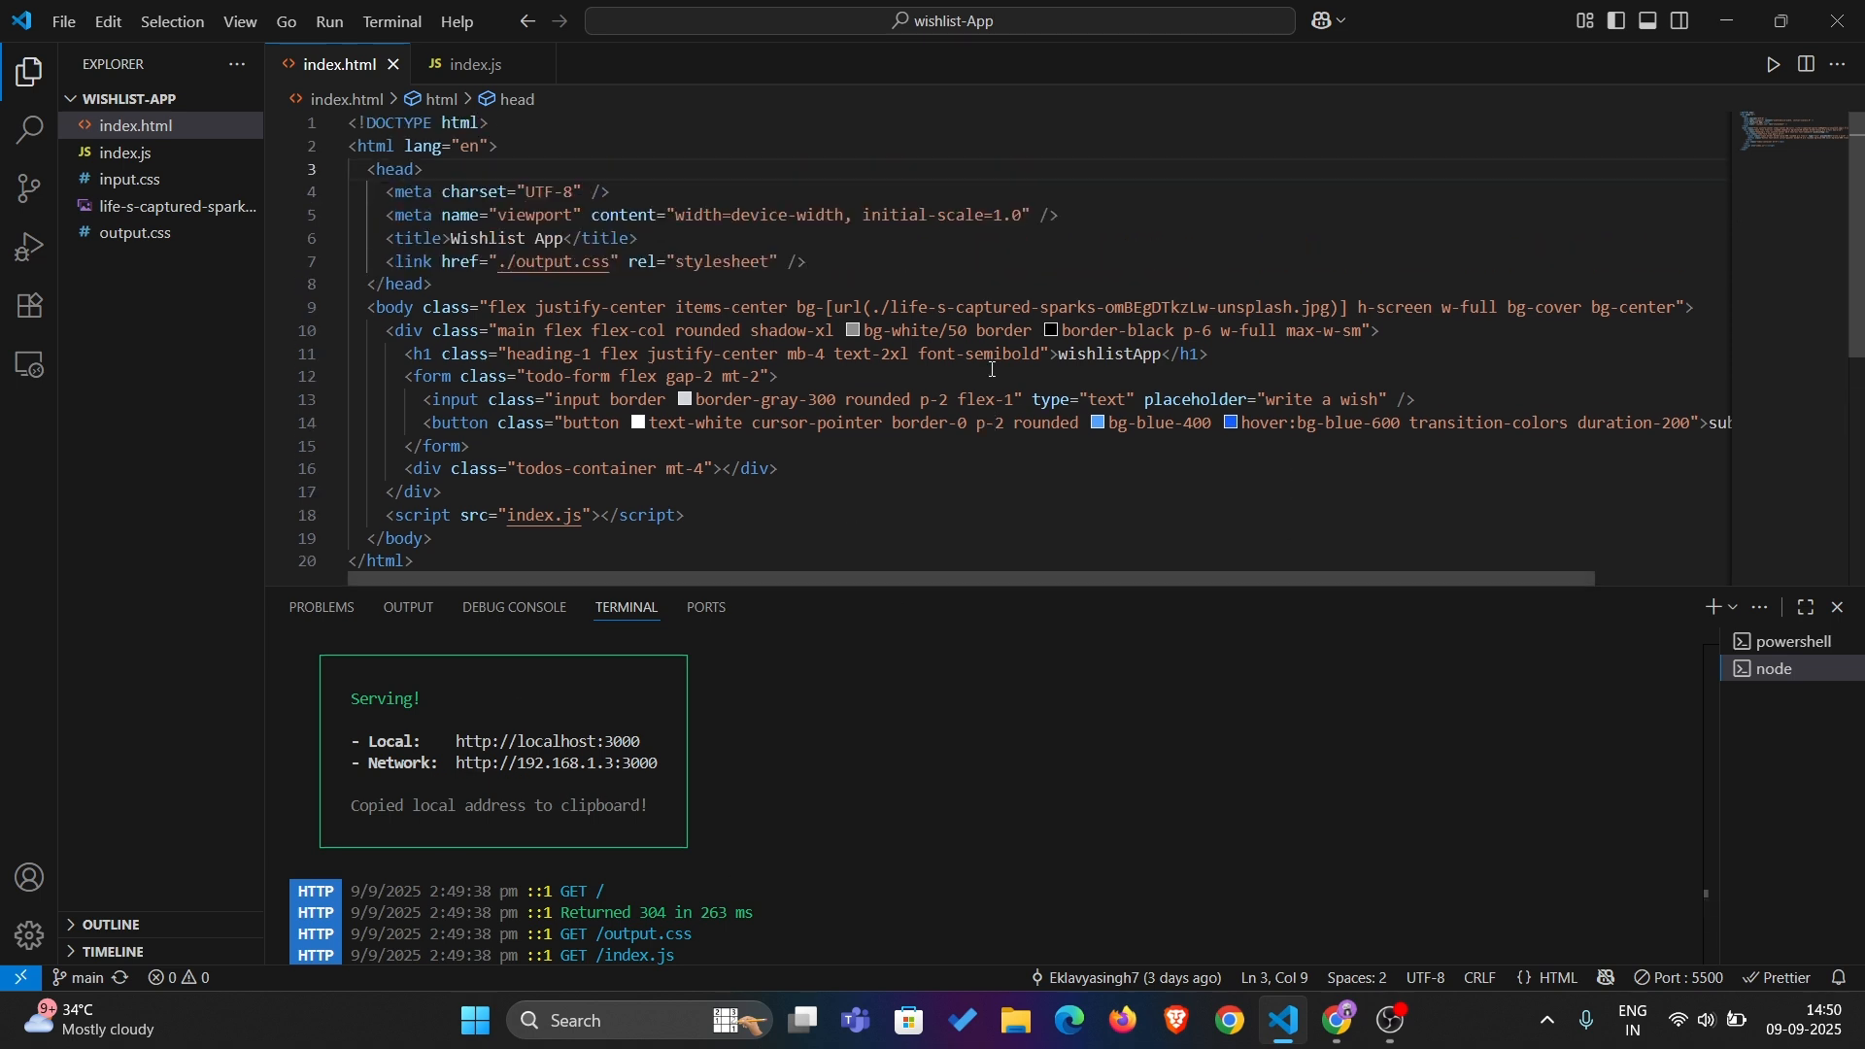
# Switch to the browser and open vercel.com in a new tab
pyautogui.hotkey('alt', 'Tab')
pyautogui.write('vercel')
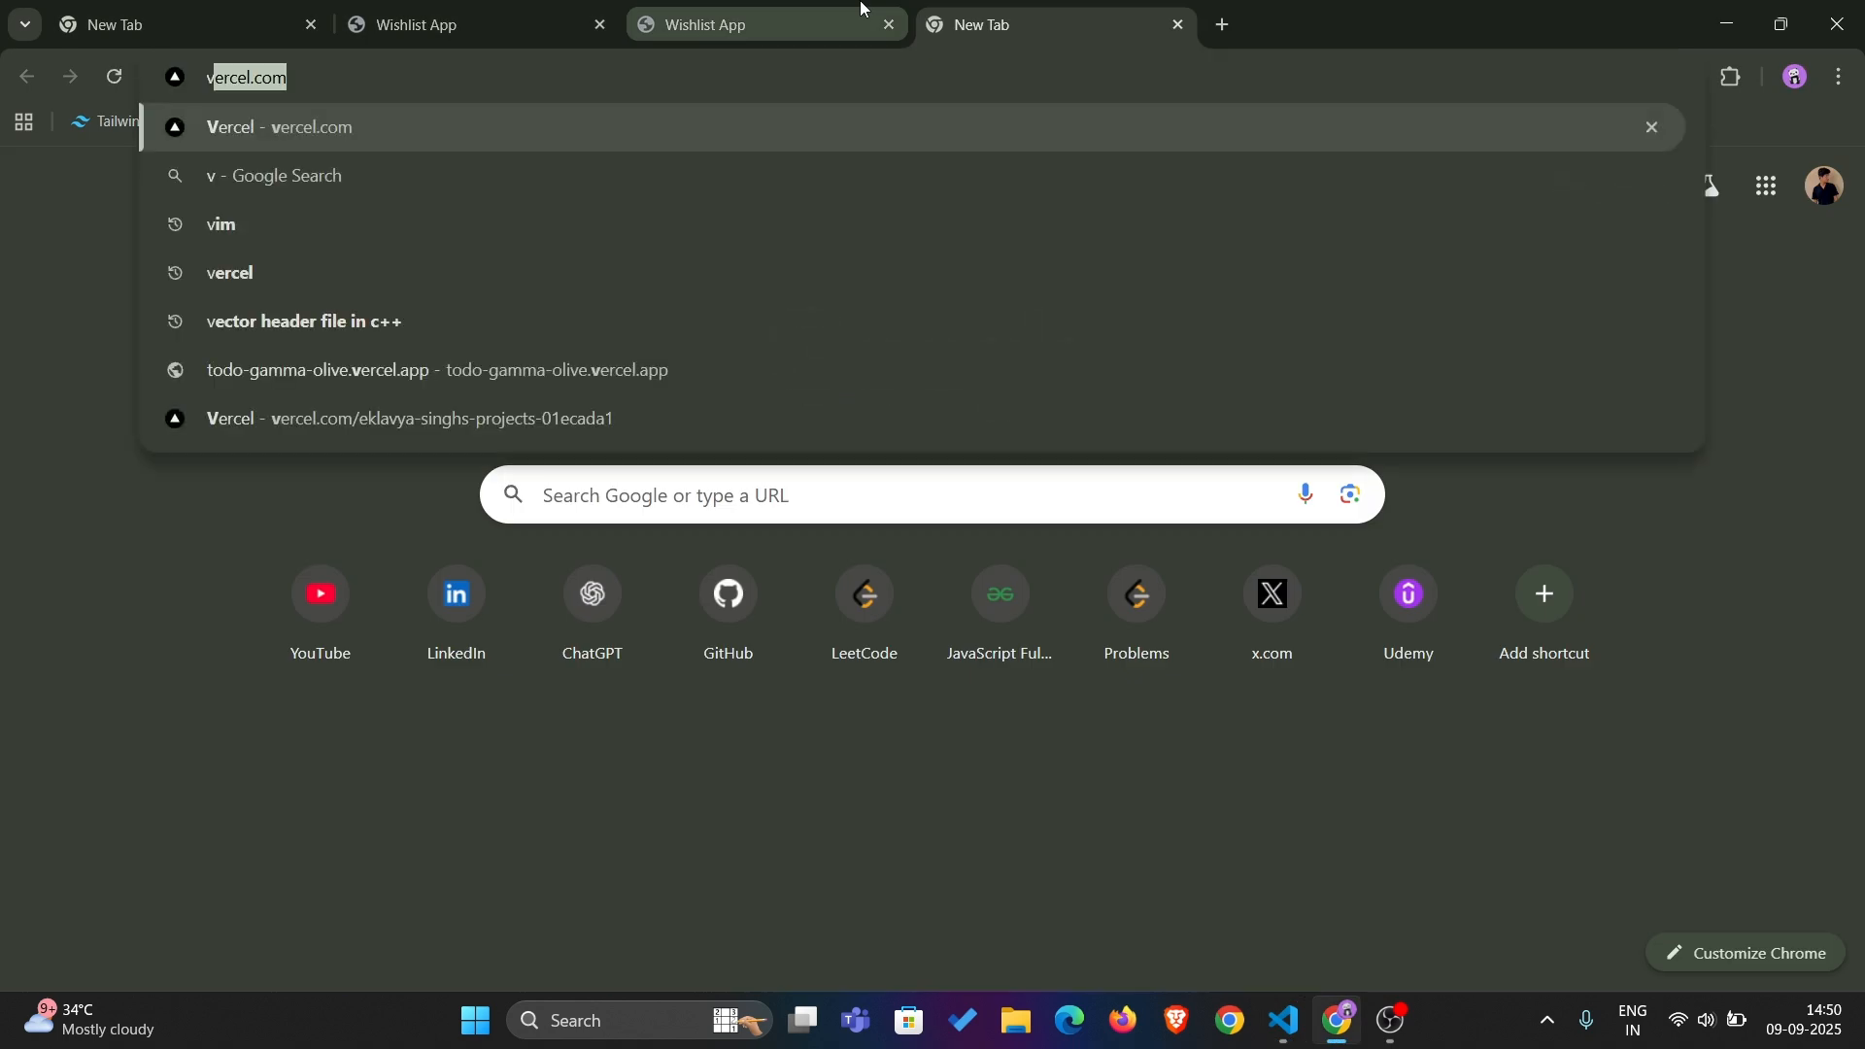
pyautogui.press('Return')
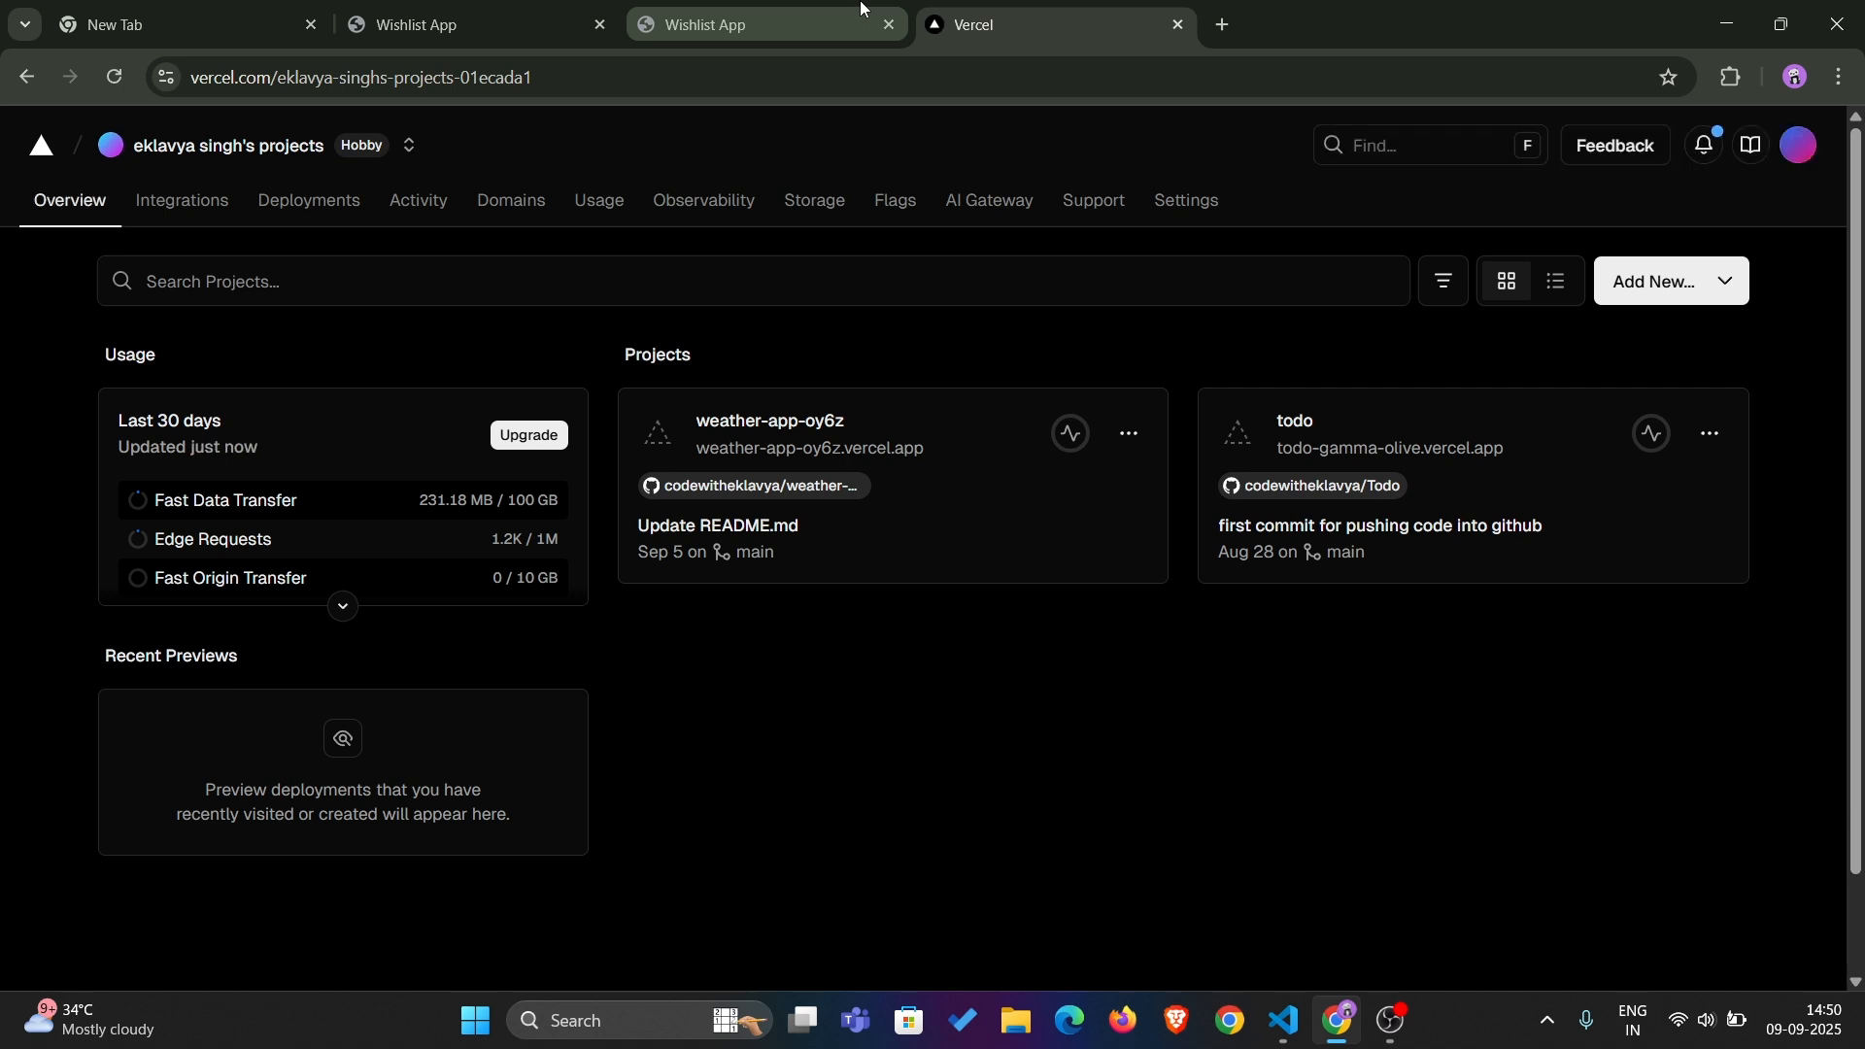
# Search the web for "firebase" in a new tab
pyautogui.click(1223, 27)
pyautogui.write('firebase')
pyautogui.press('Return')
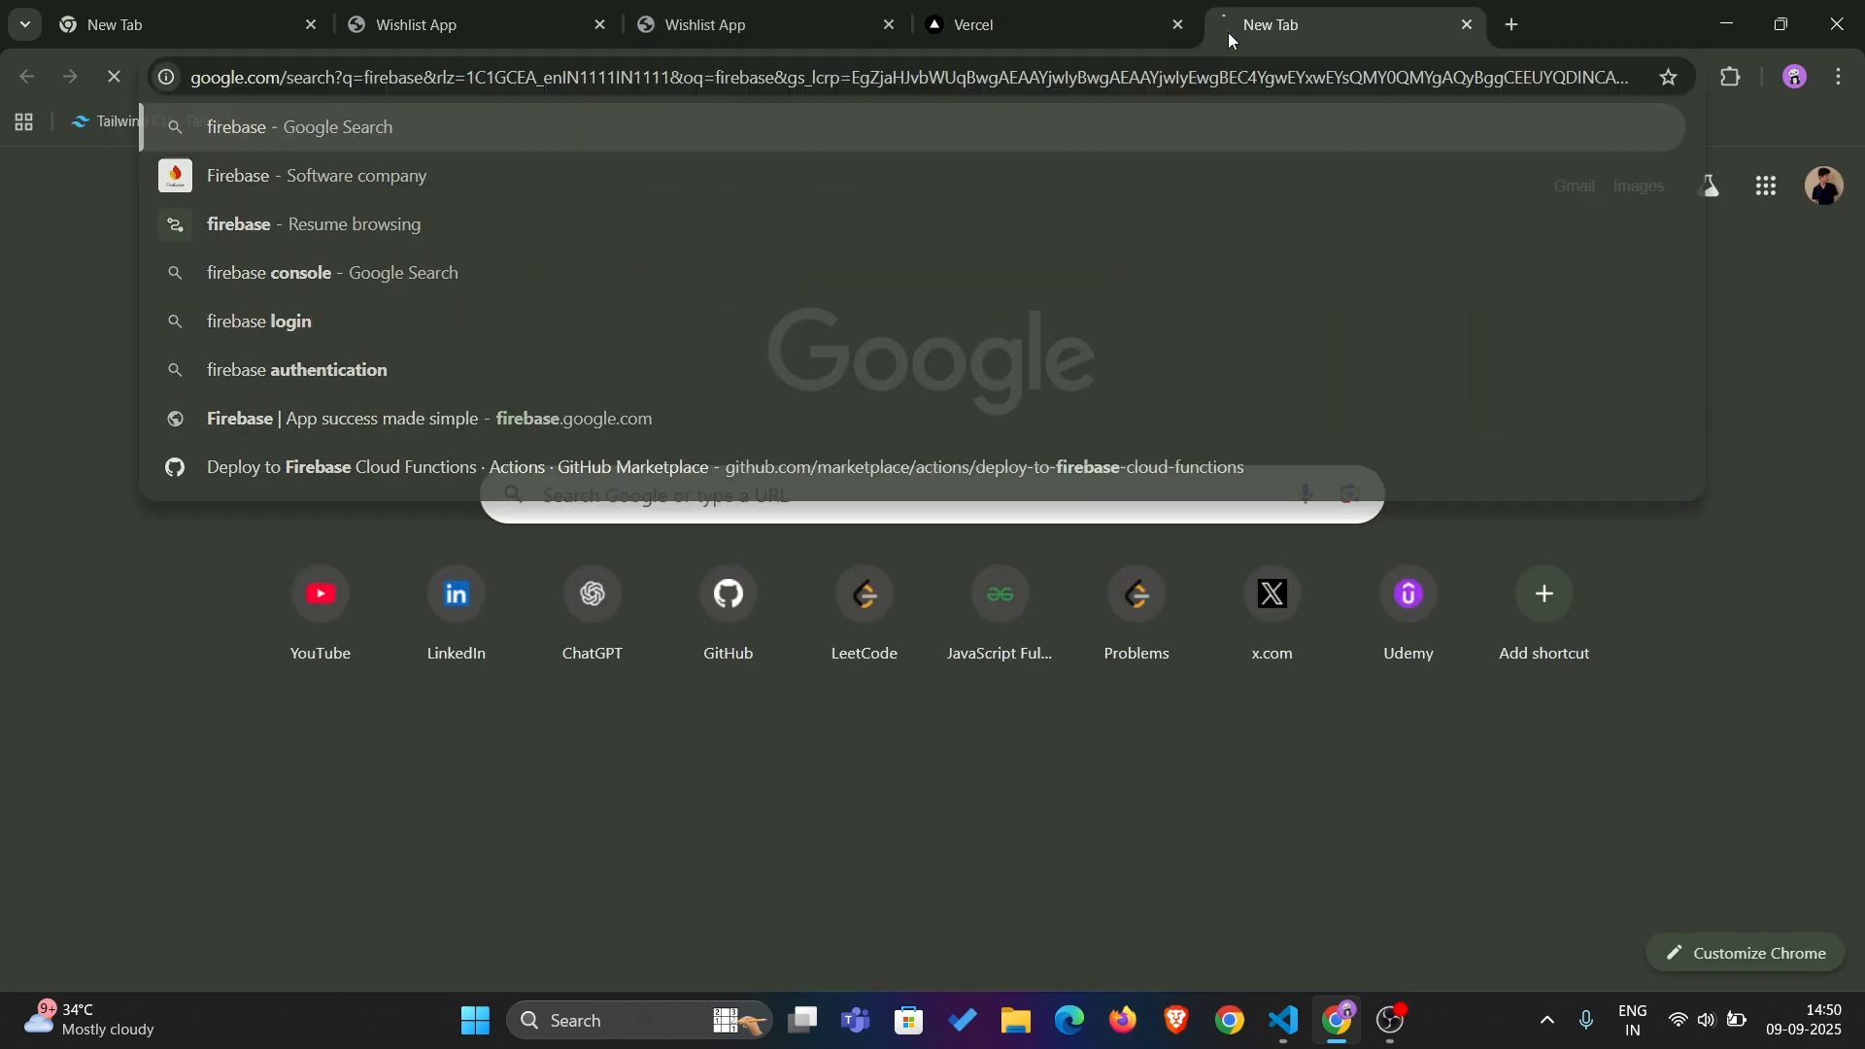
# Search the web for "azure" in a new tab
pyautogui.hotkey('ctrl', 't')
pyautogui.write('azure')
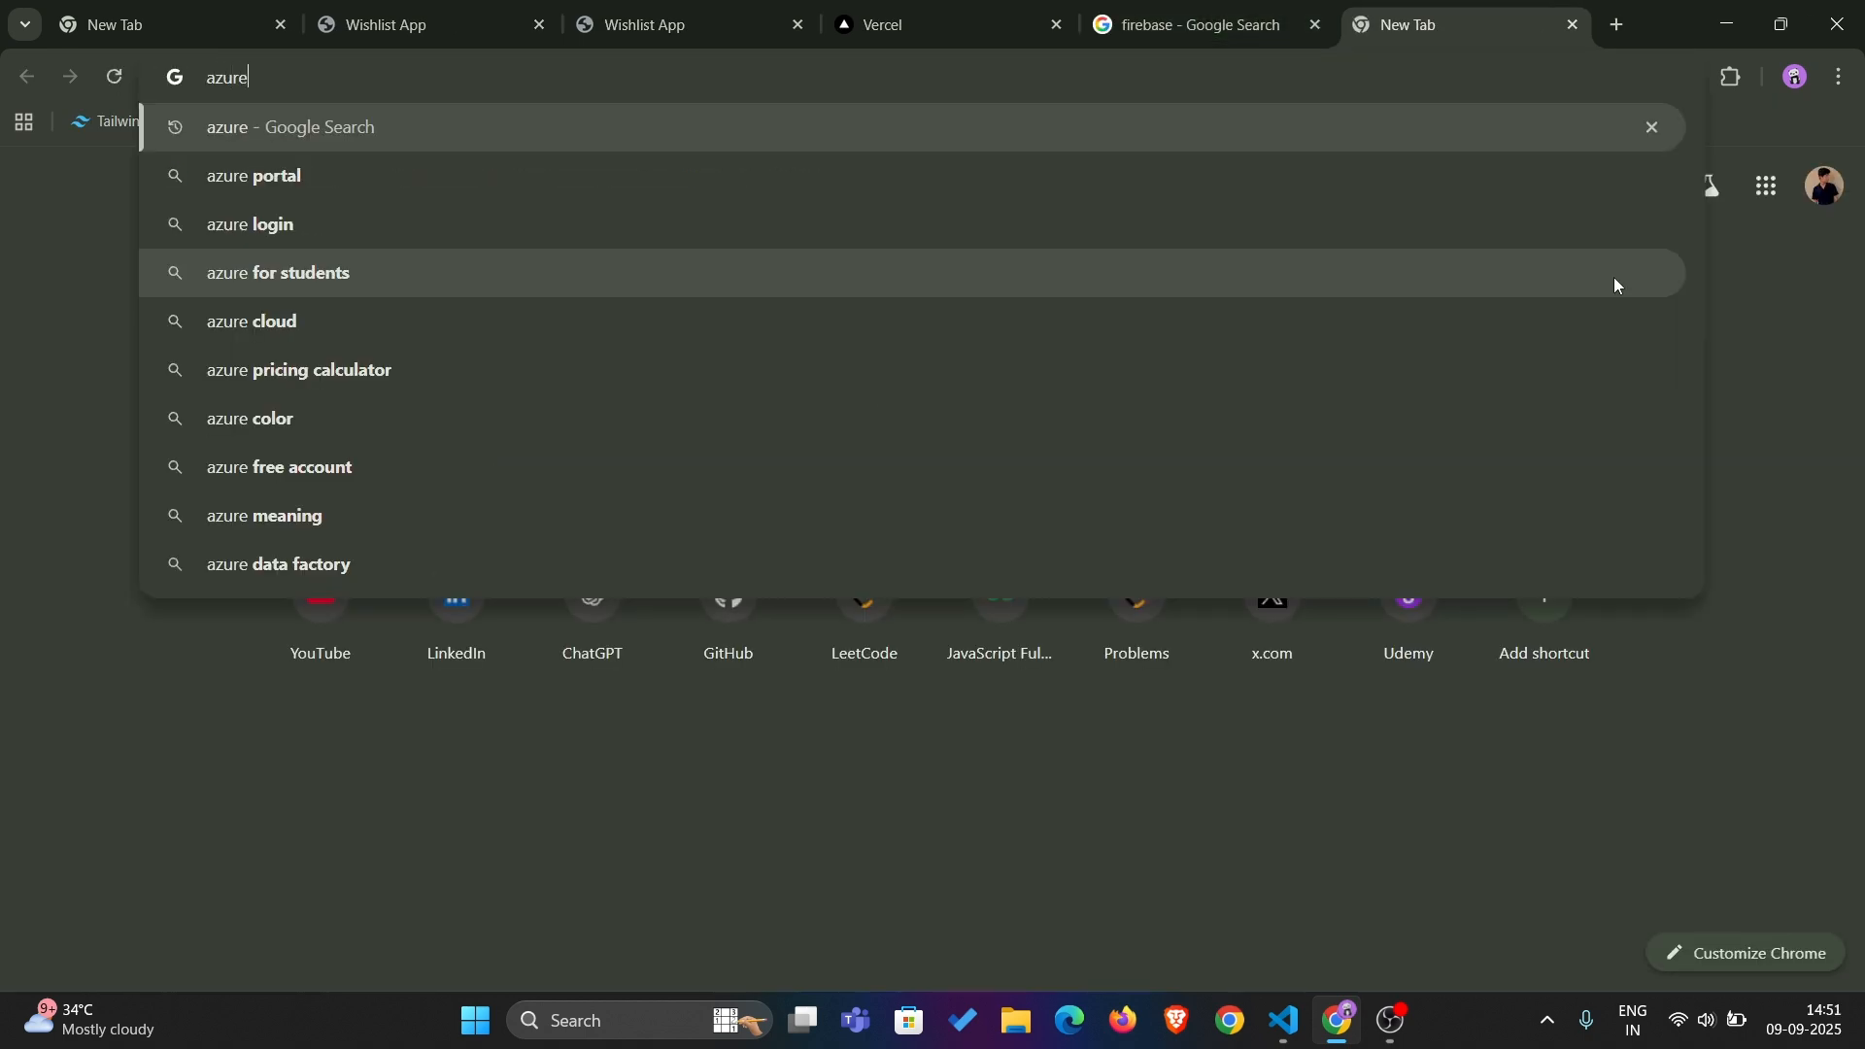
pyautogui.press('Return')
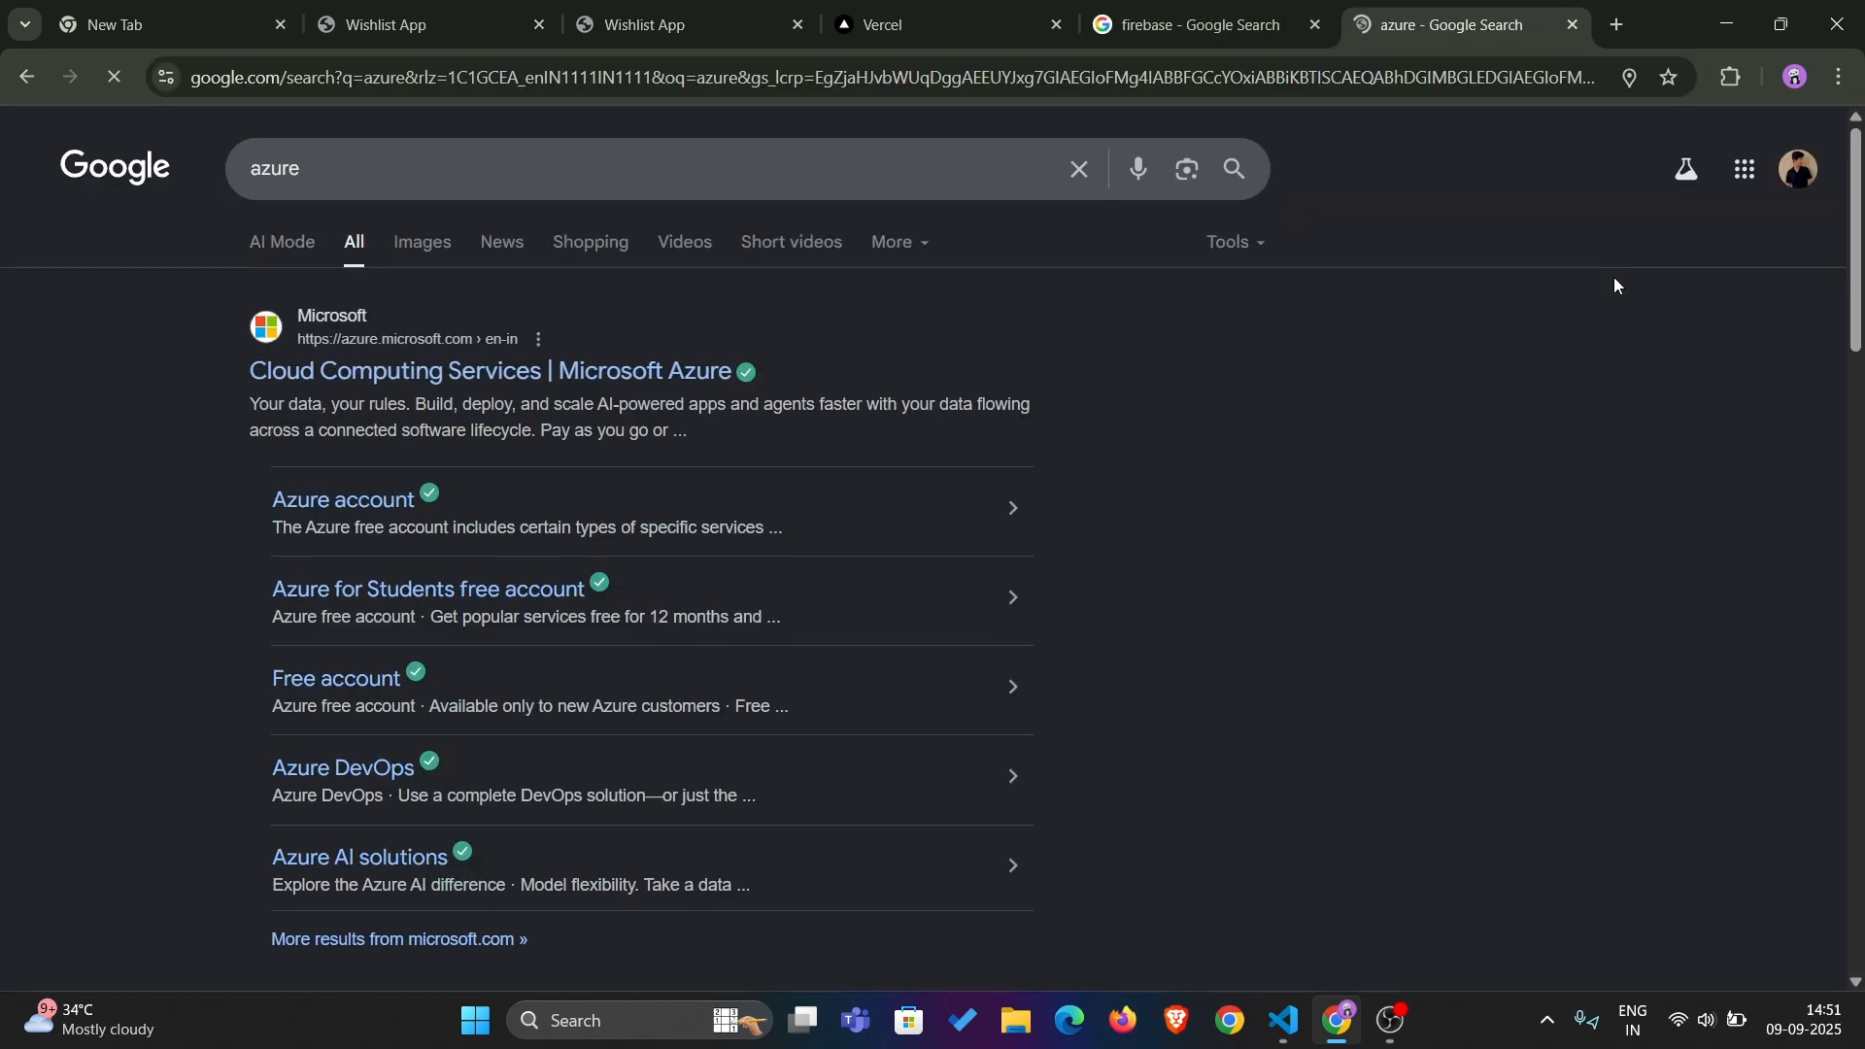
# Search the web for "aws" in a new tab
pyautogui.hotkey('ctrl', 't')
pyautogui.write('aws')
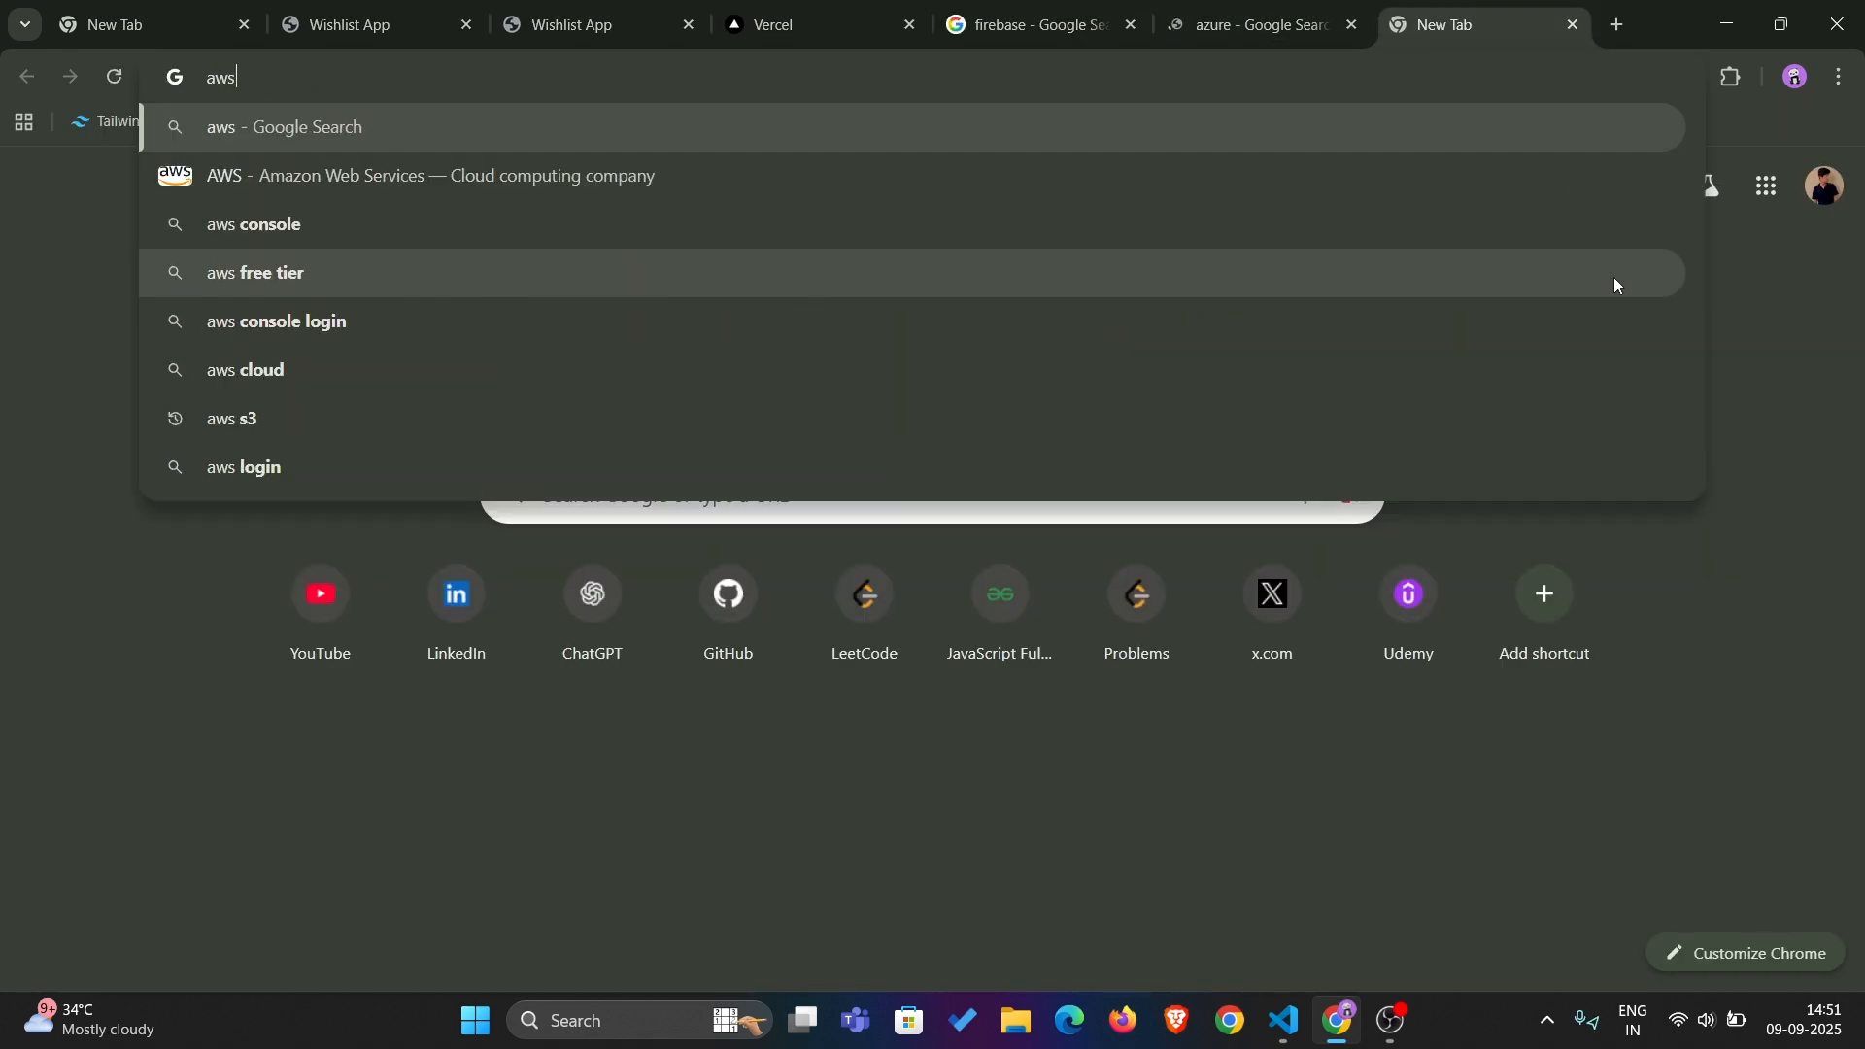
pyautogui.press('Return')
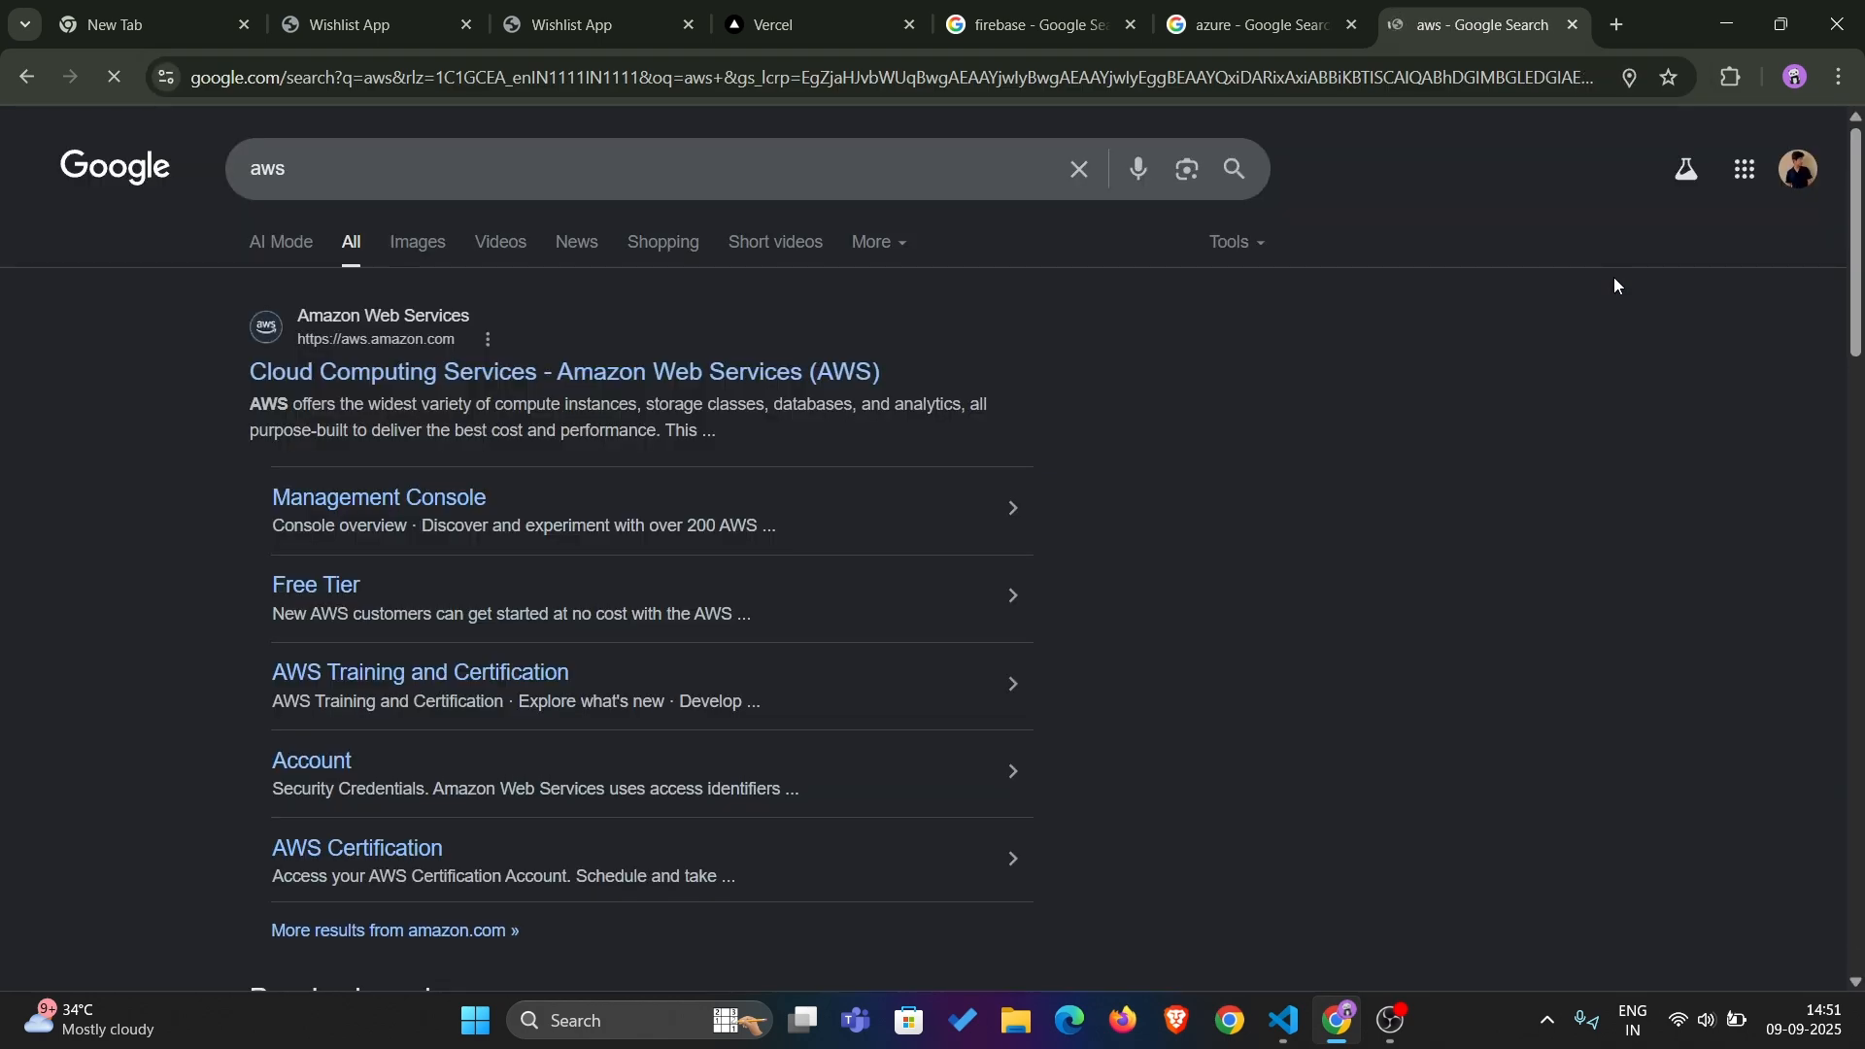
# Return to the Vercel dashboard, and open the GitHub dashboard in a new tab
pyautogui.click(814, 21)
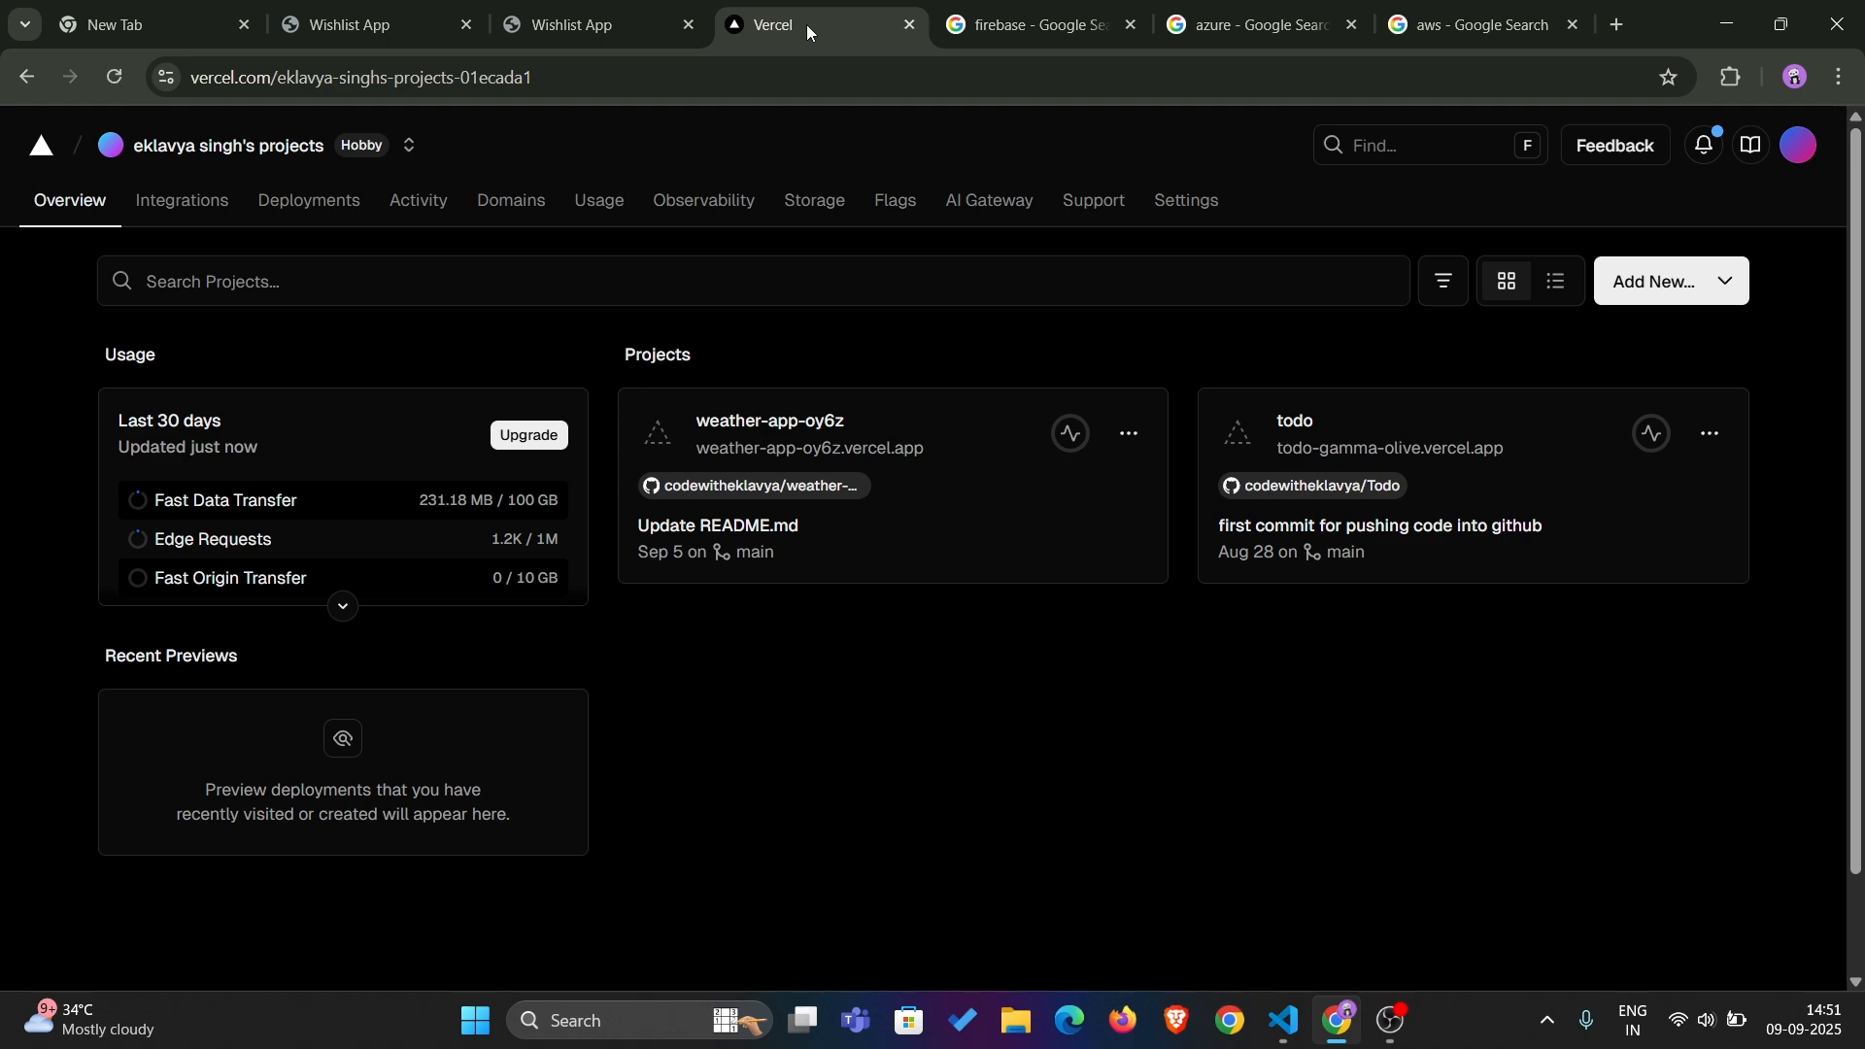
pyautogui.click(1620, 27)
pyautogui.write('hgit')
pyautogui.press('BackSpace')
pyautogui.press('BackSpace')
pyautogui.press('BackSpace')
pyautogui.press('BackSpace')
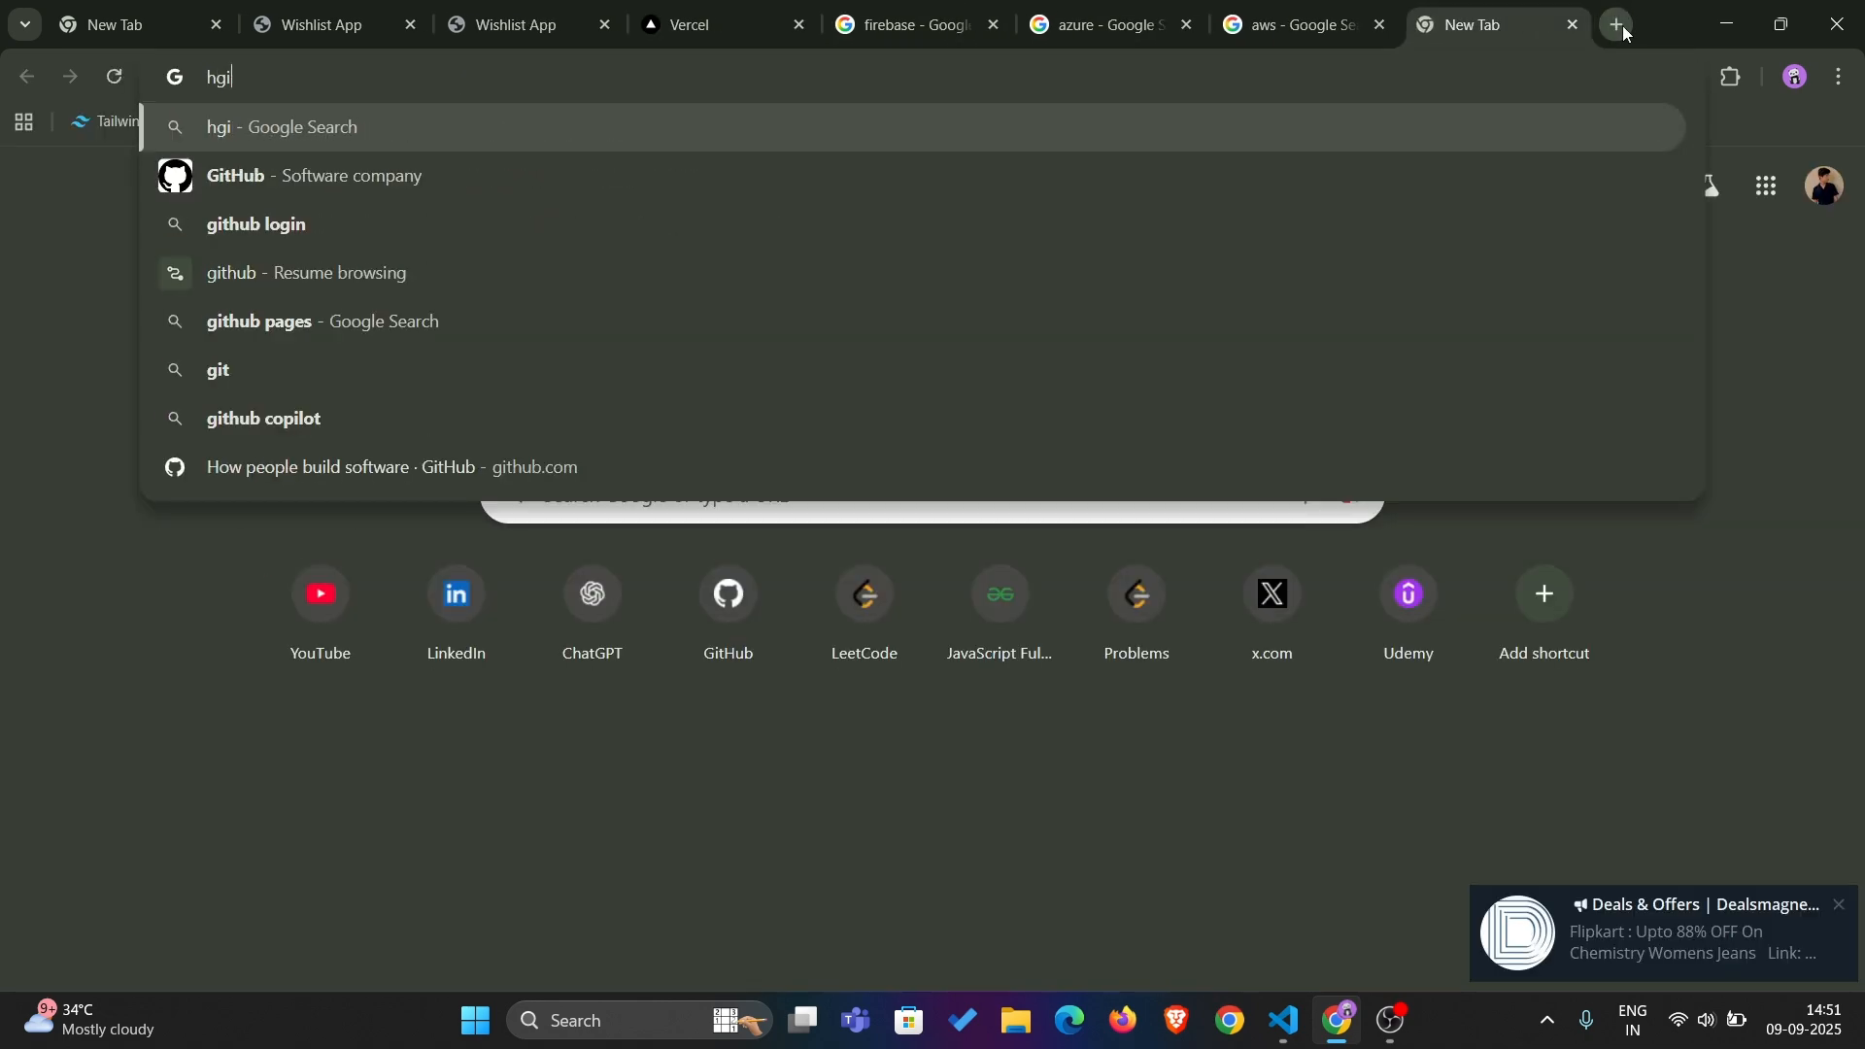
pyautogui.write('githu')
pyautogui.press('Return')
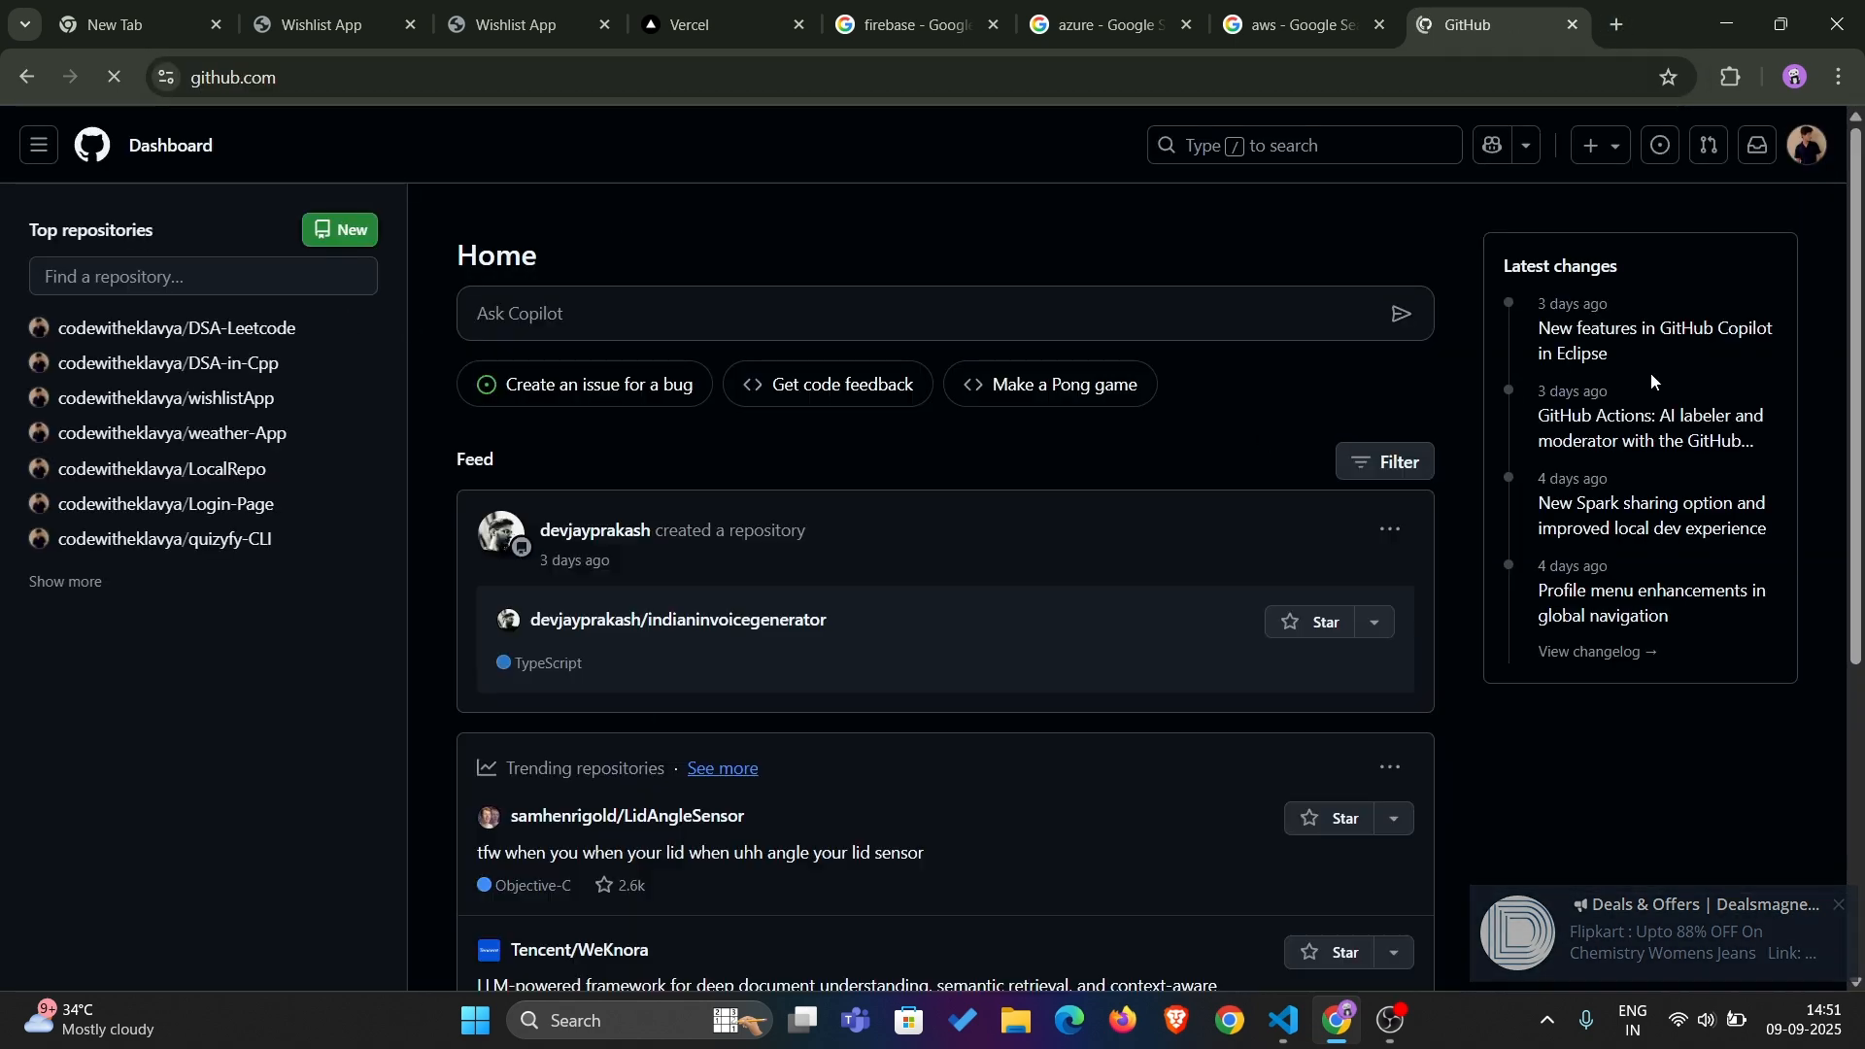
# Expand the list of top repositories on GitHub and open the wishlistApp repository
pyautogui.click(1809, 151)
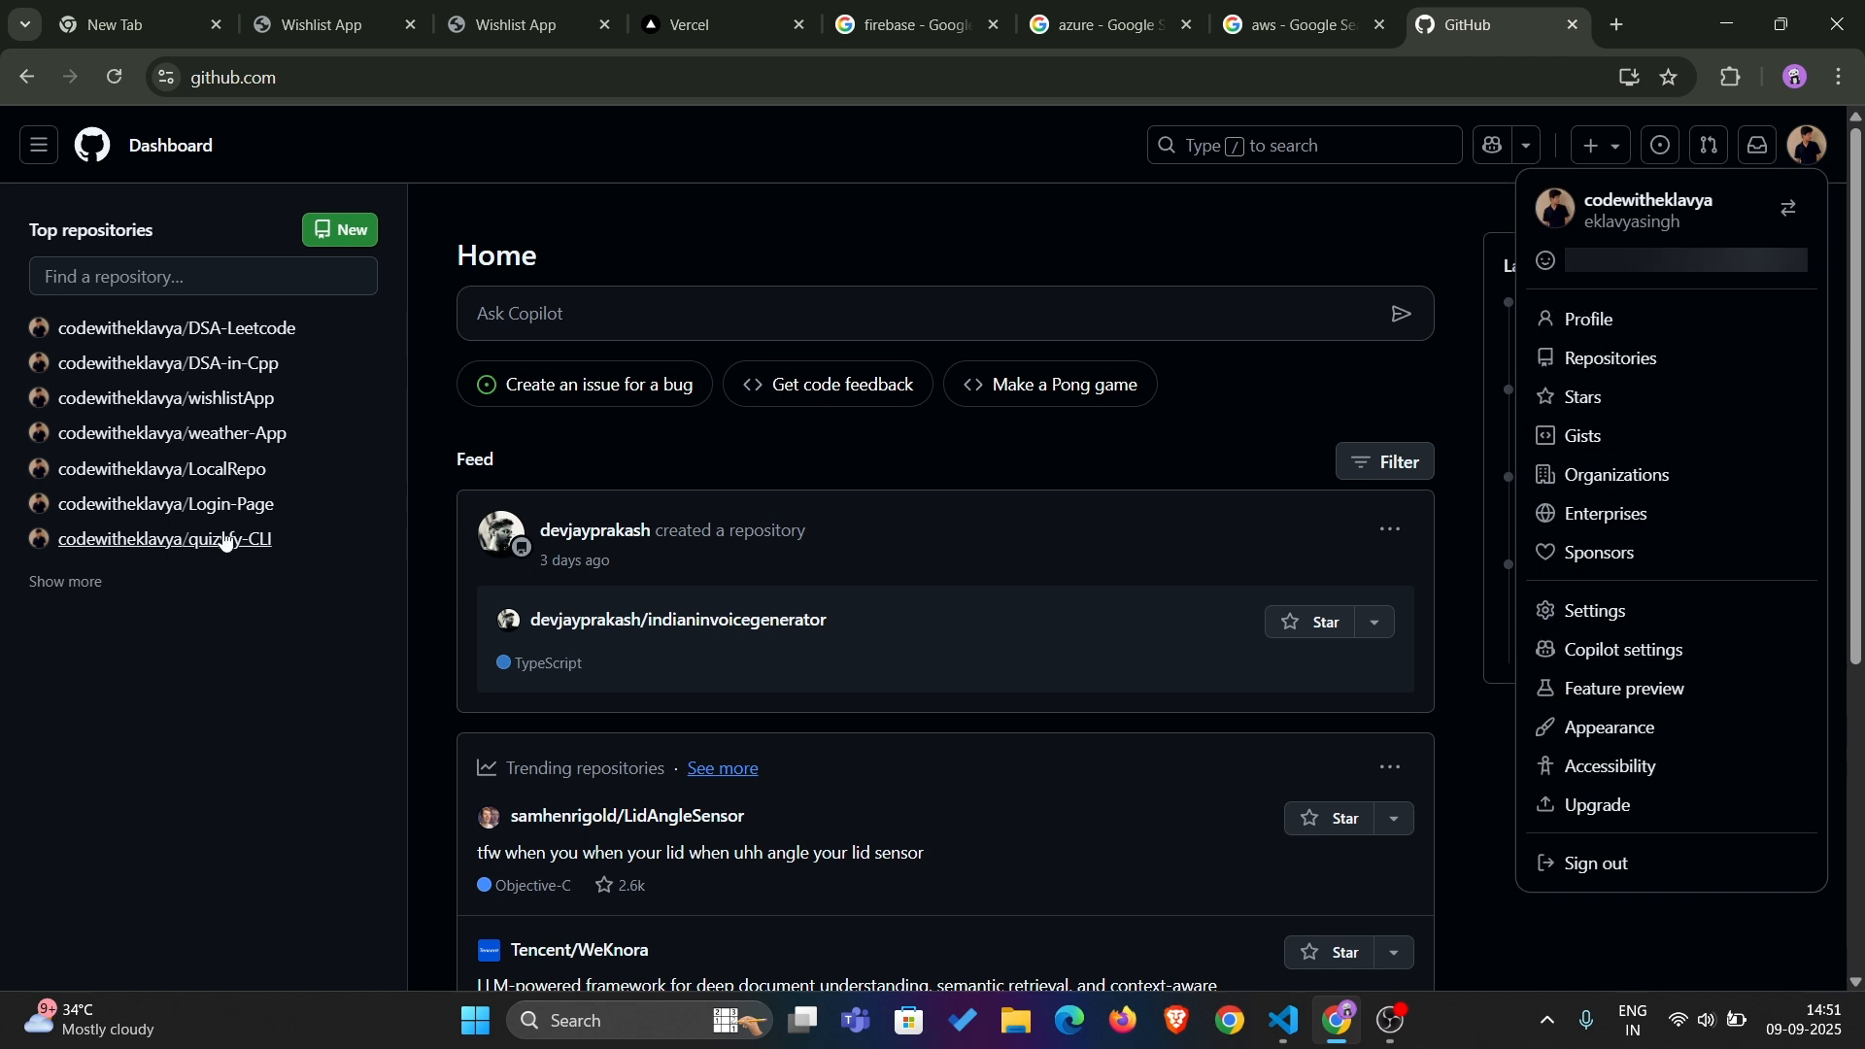
pyautogui.click(42, 593)
pyautogui.click(43, 583)
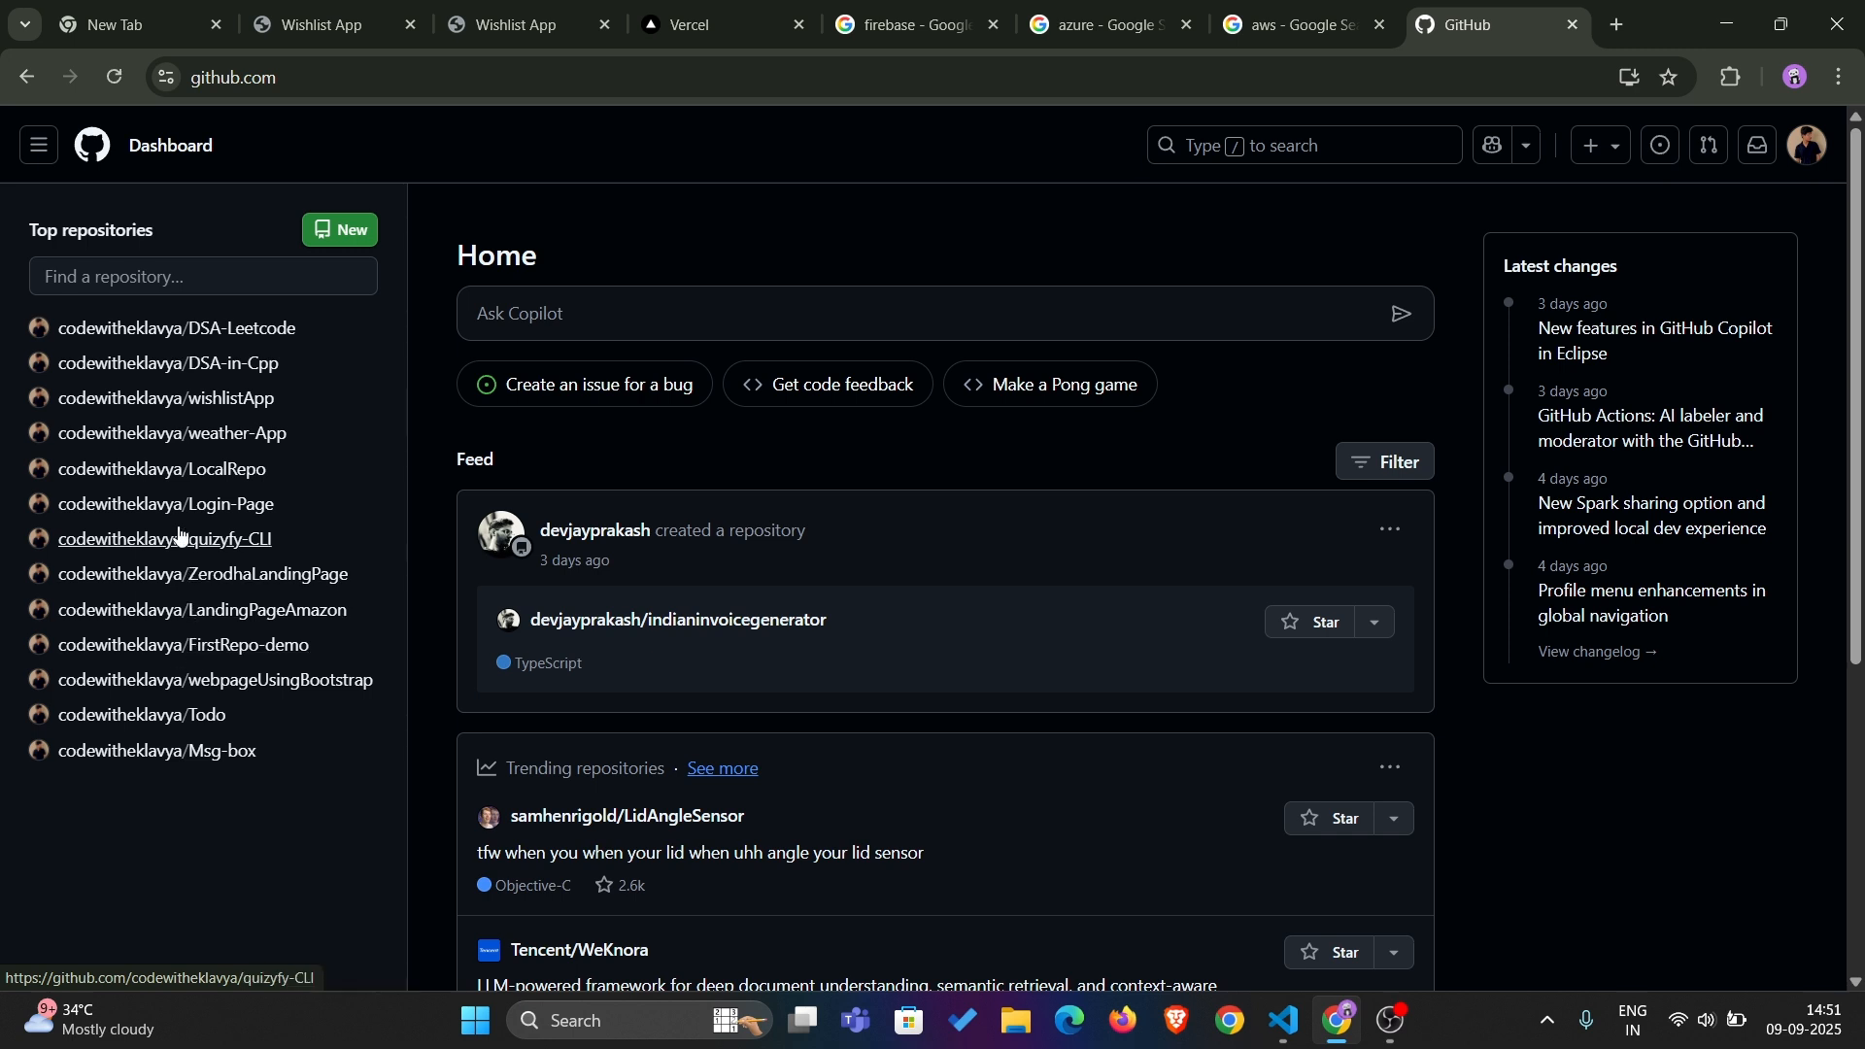
pyautogui.click(159, 406)
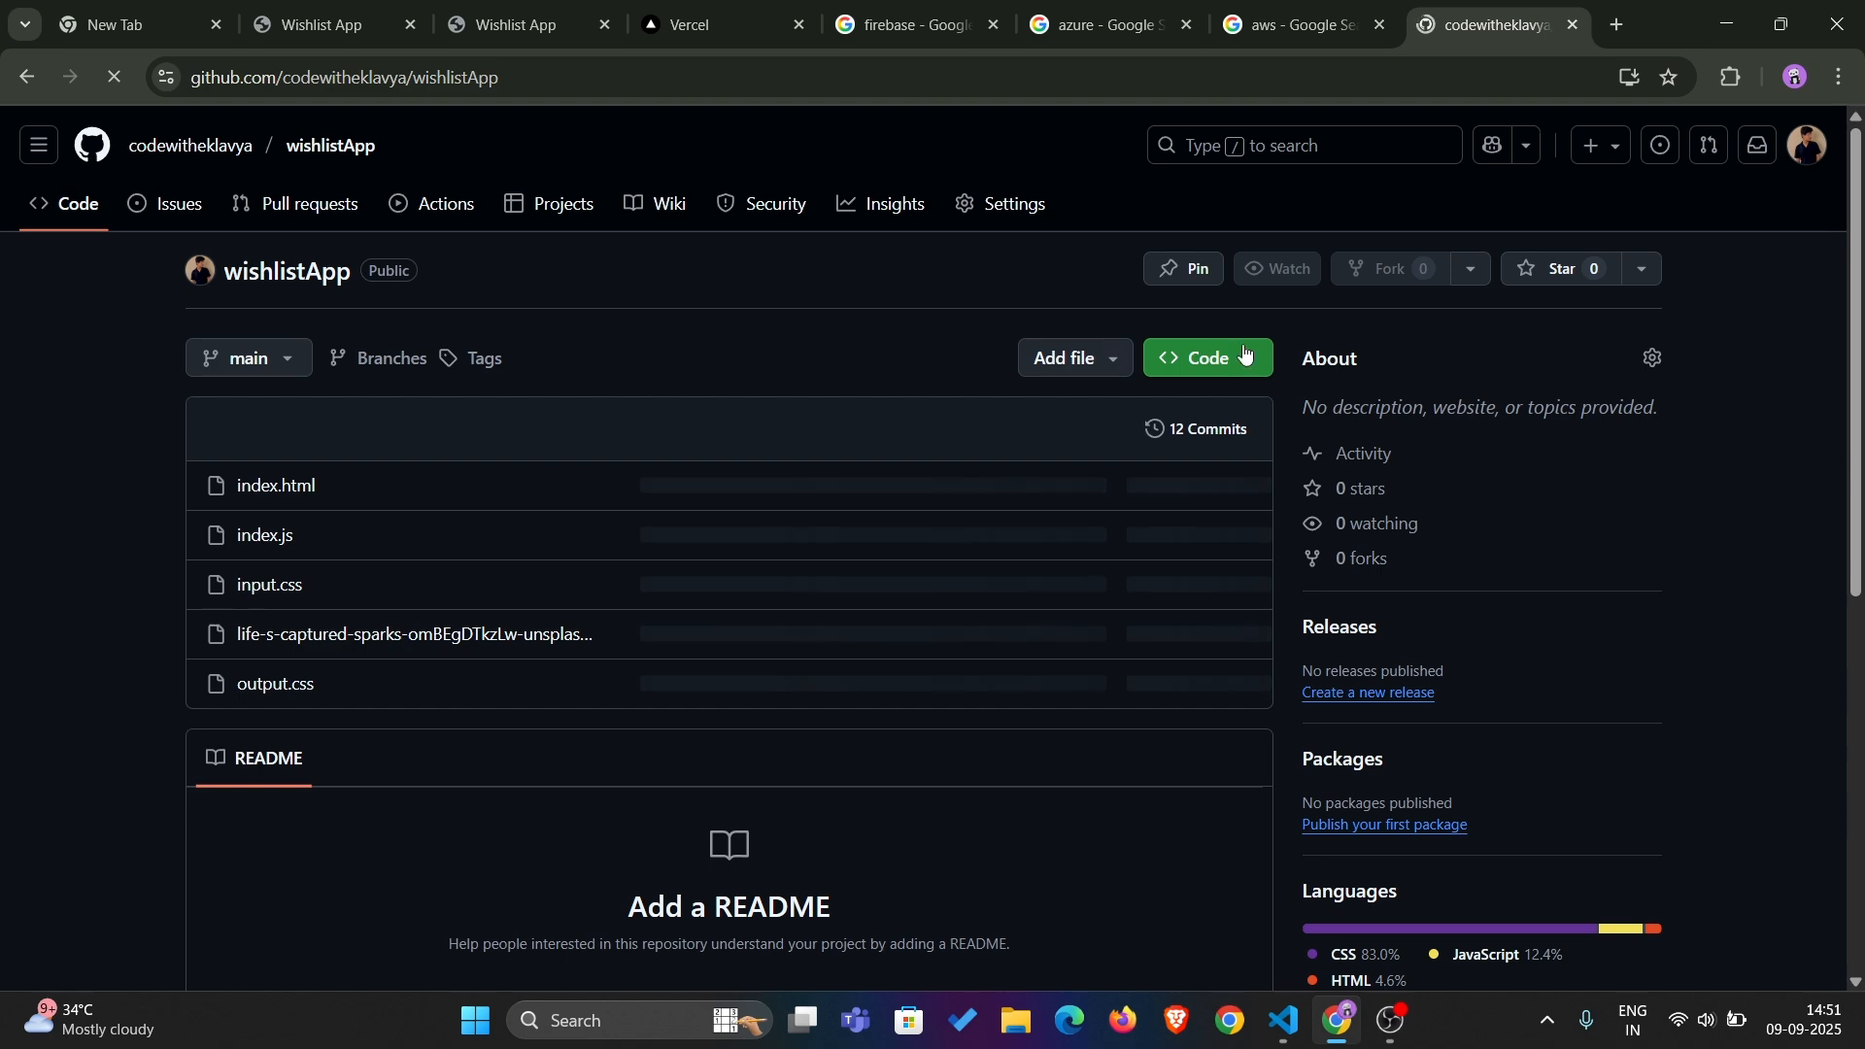
pyautogui.scroll(3, 647, 560)
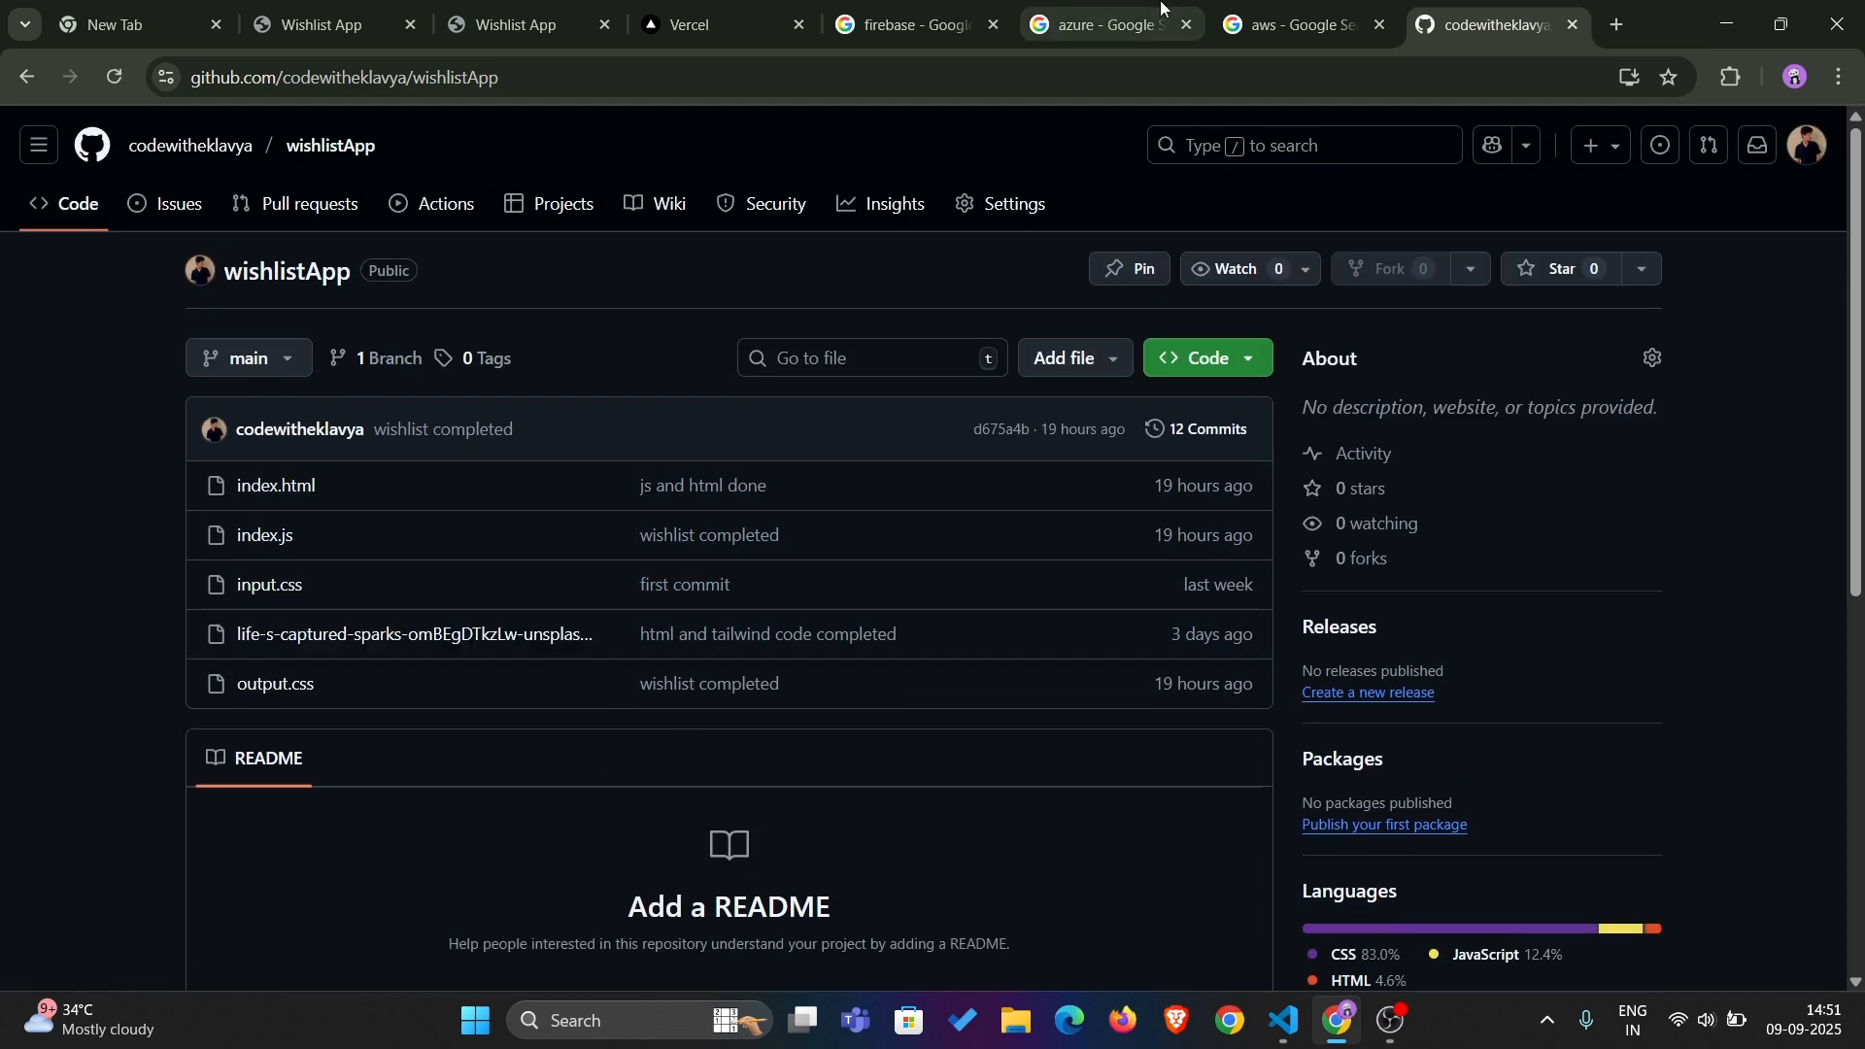
# Go back to the Vercel dashboard and start adding a new project
pyautogui.click(692, 25)
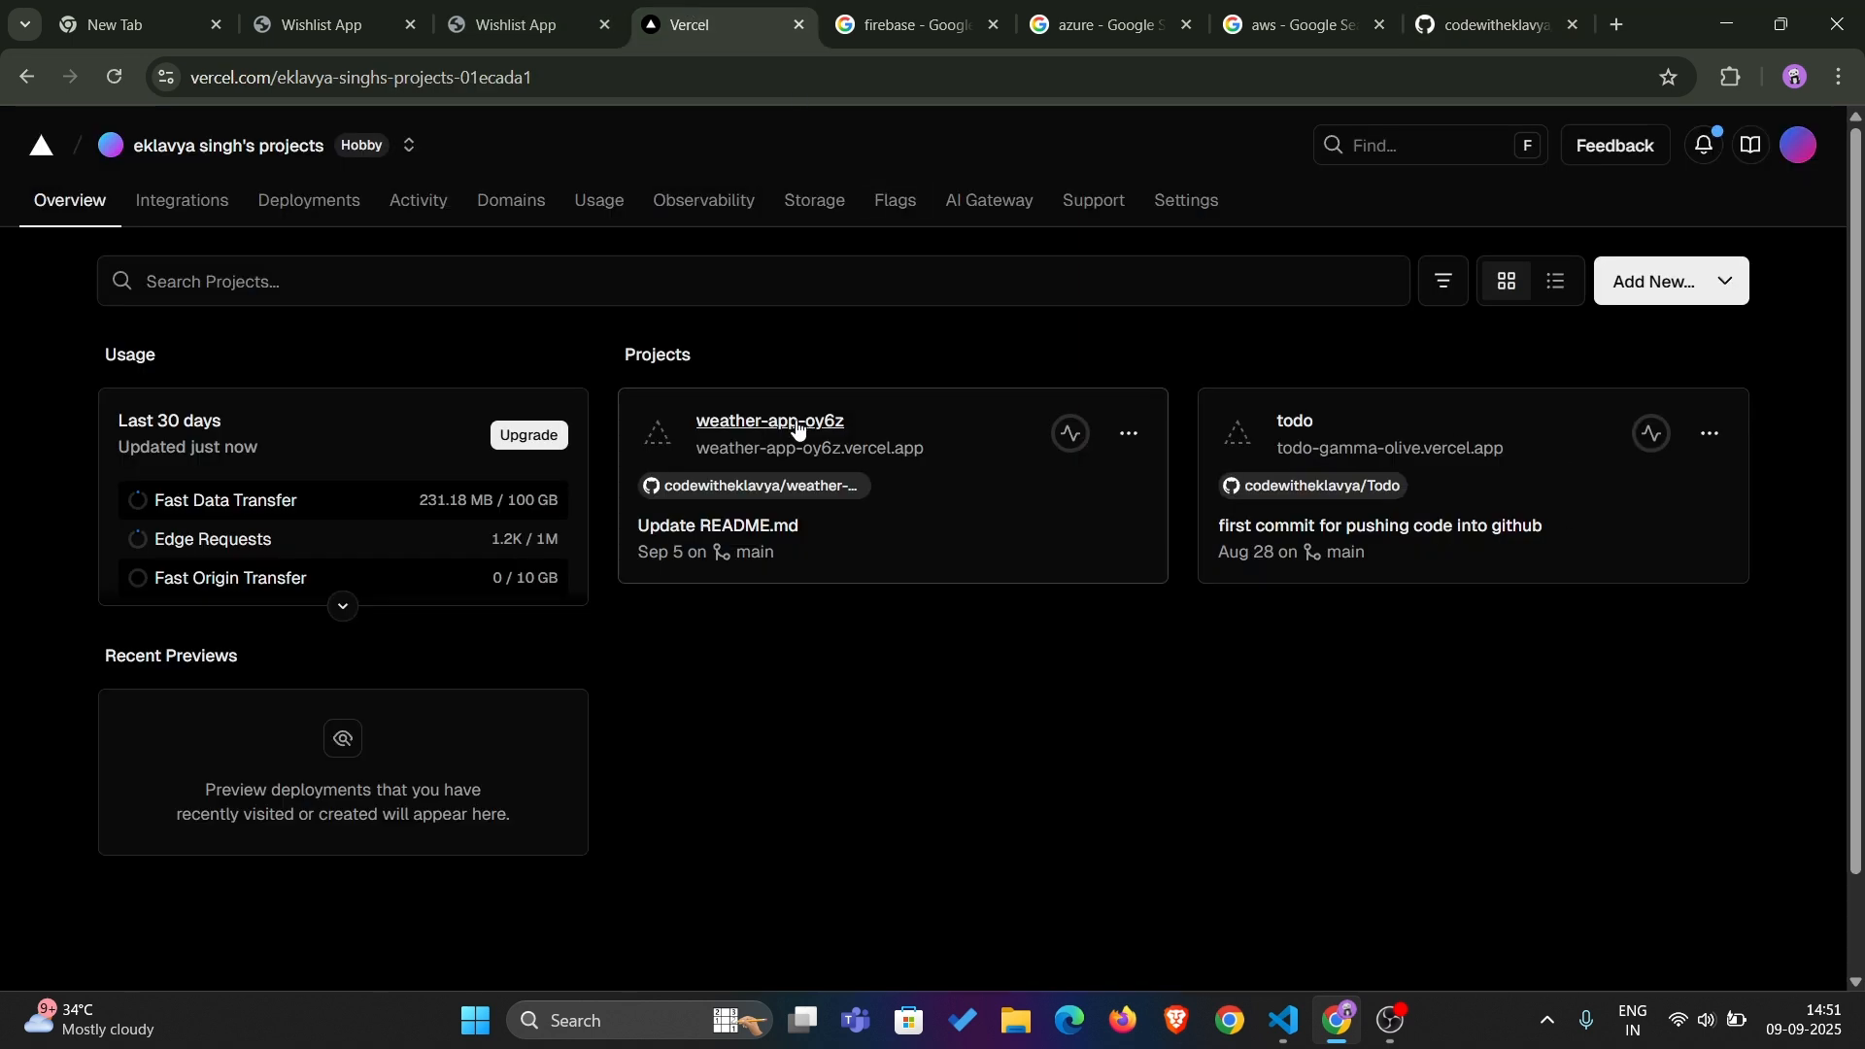
pyautogui.click(1719, 279)
pyautogui.click(1647, 355)
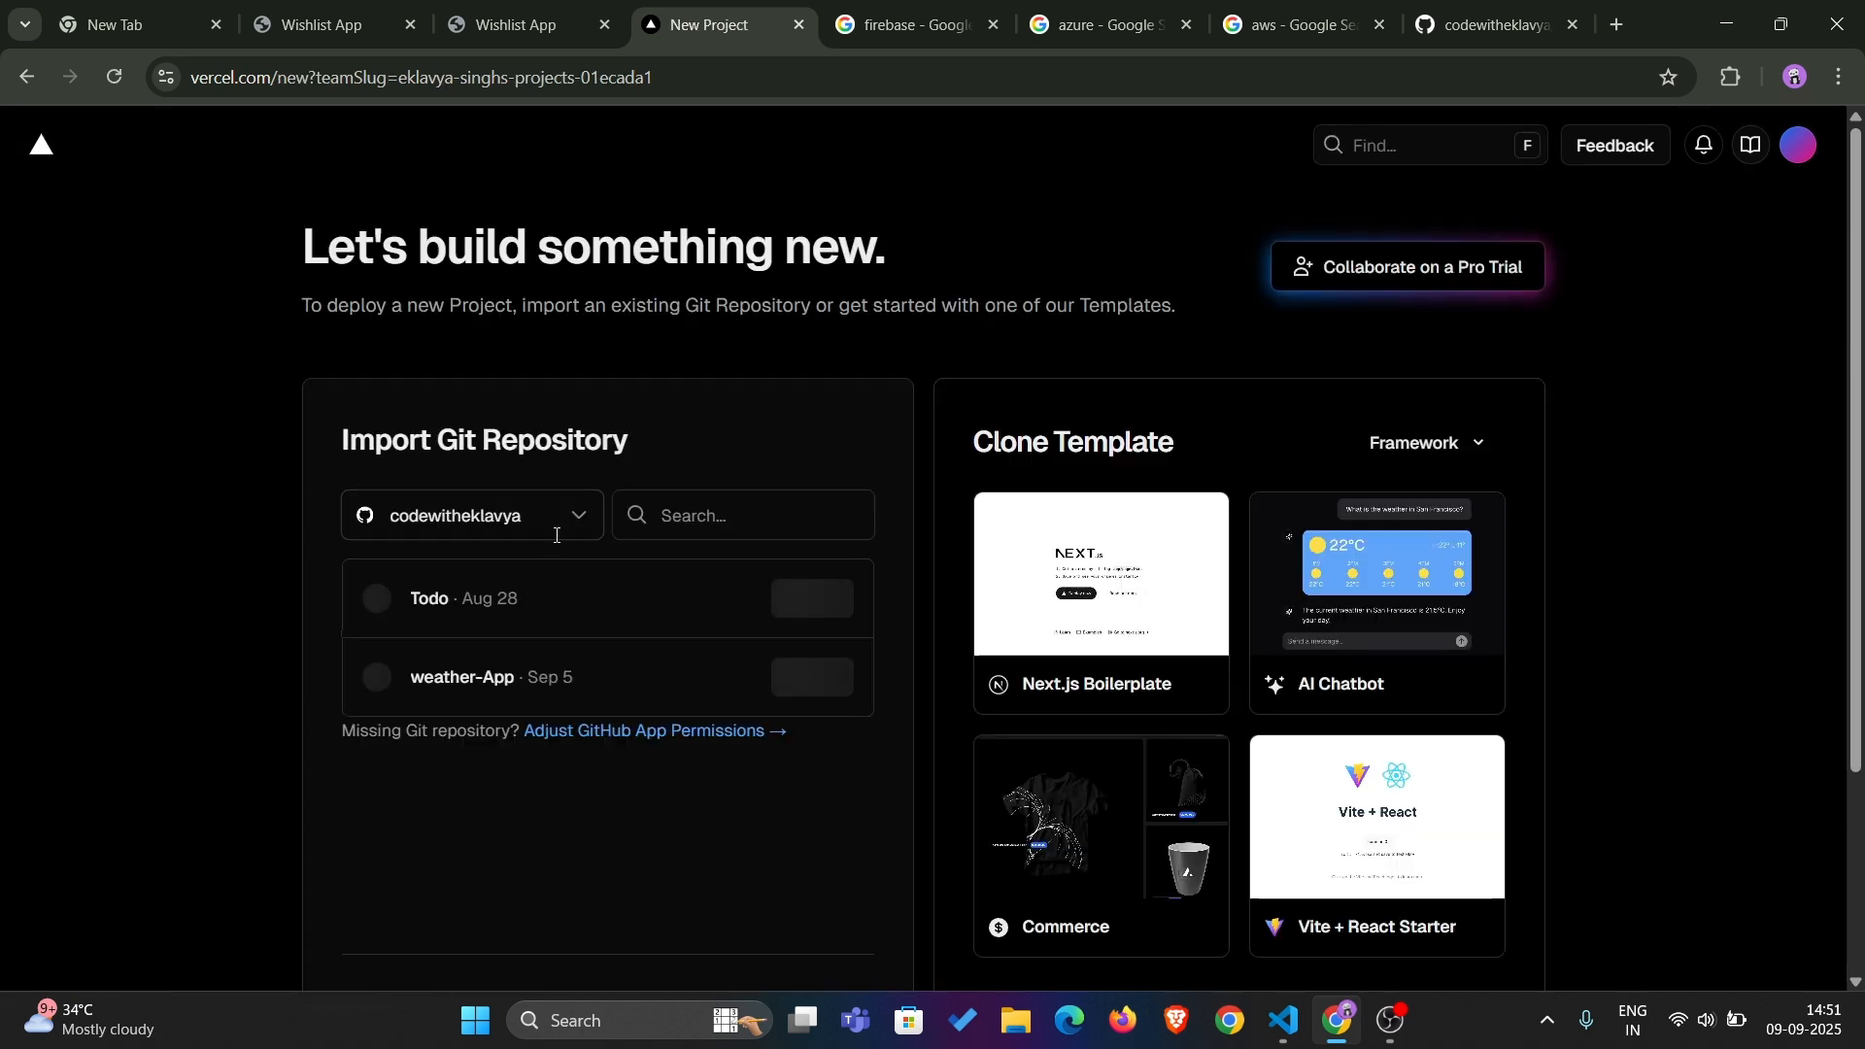
# Choose to add a GitHub account for the repository import and confirm access with the saved account password
pyautogui.click(557, 530)
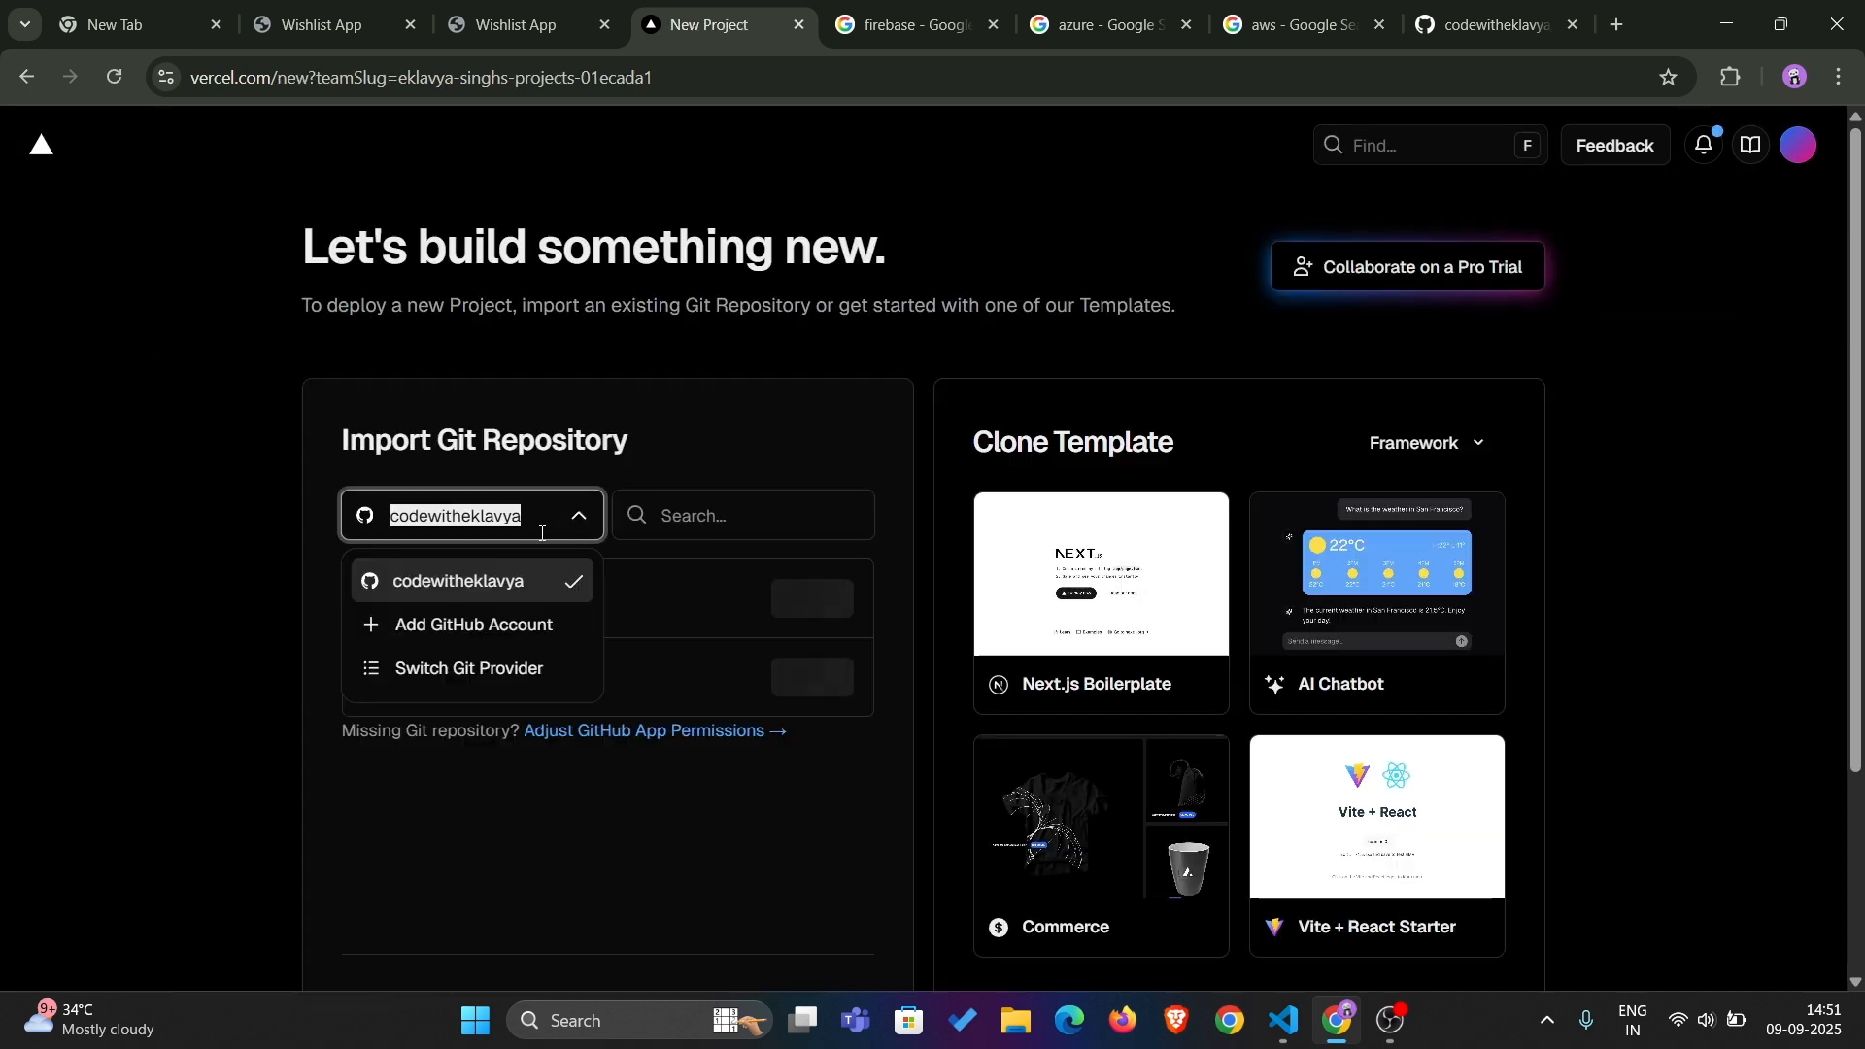
pyautogui.click(501, 627)
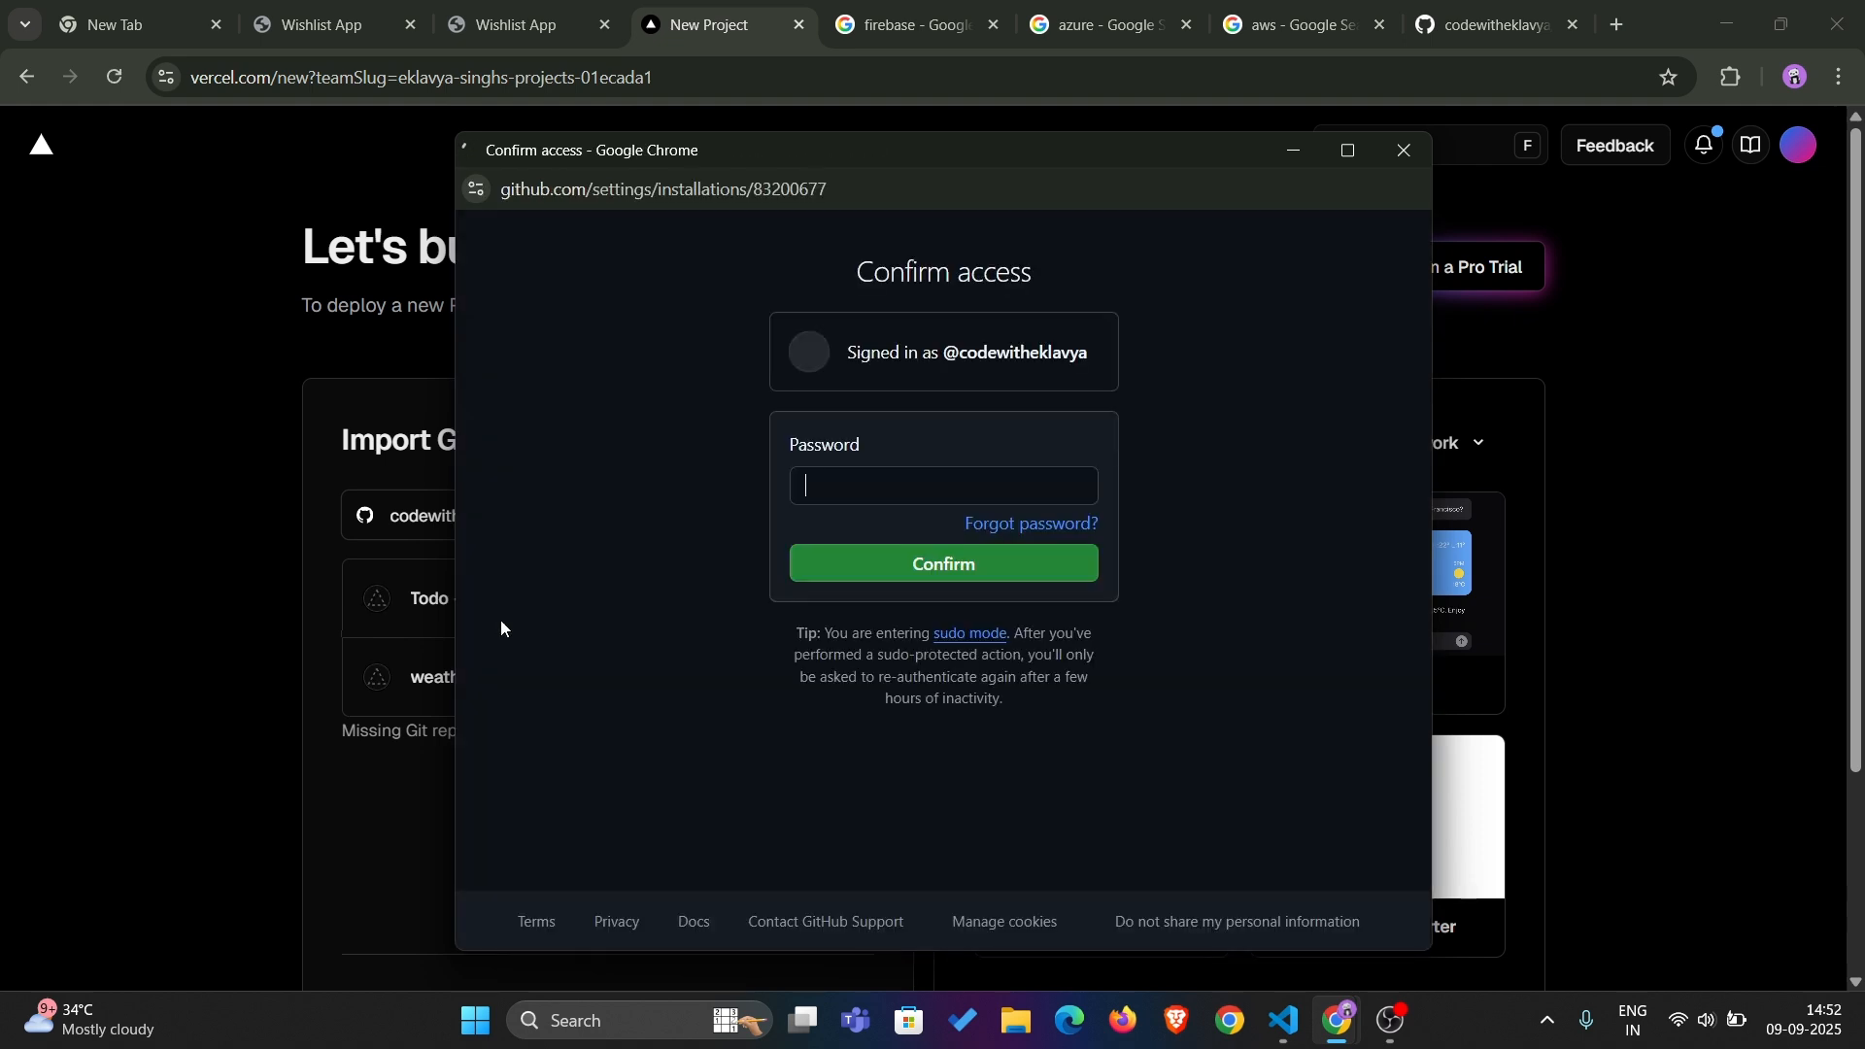
pyautogui.click(930, 485)
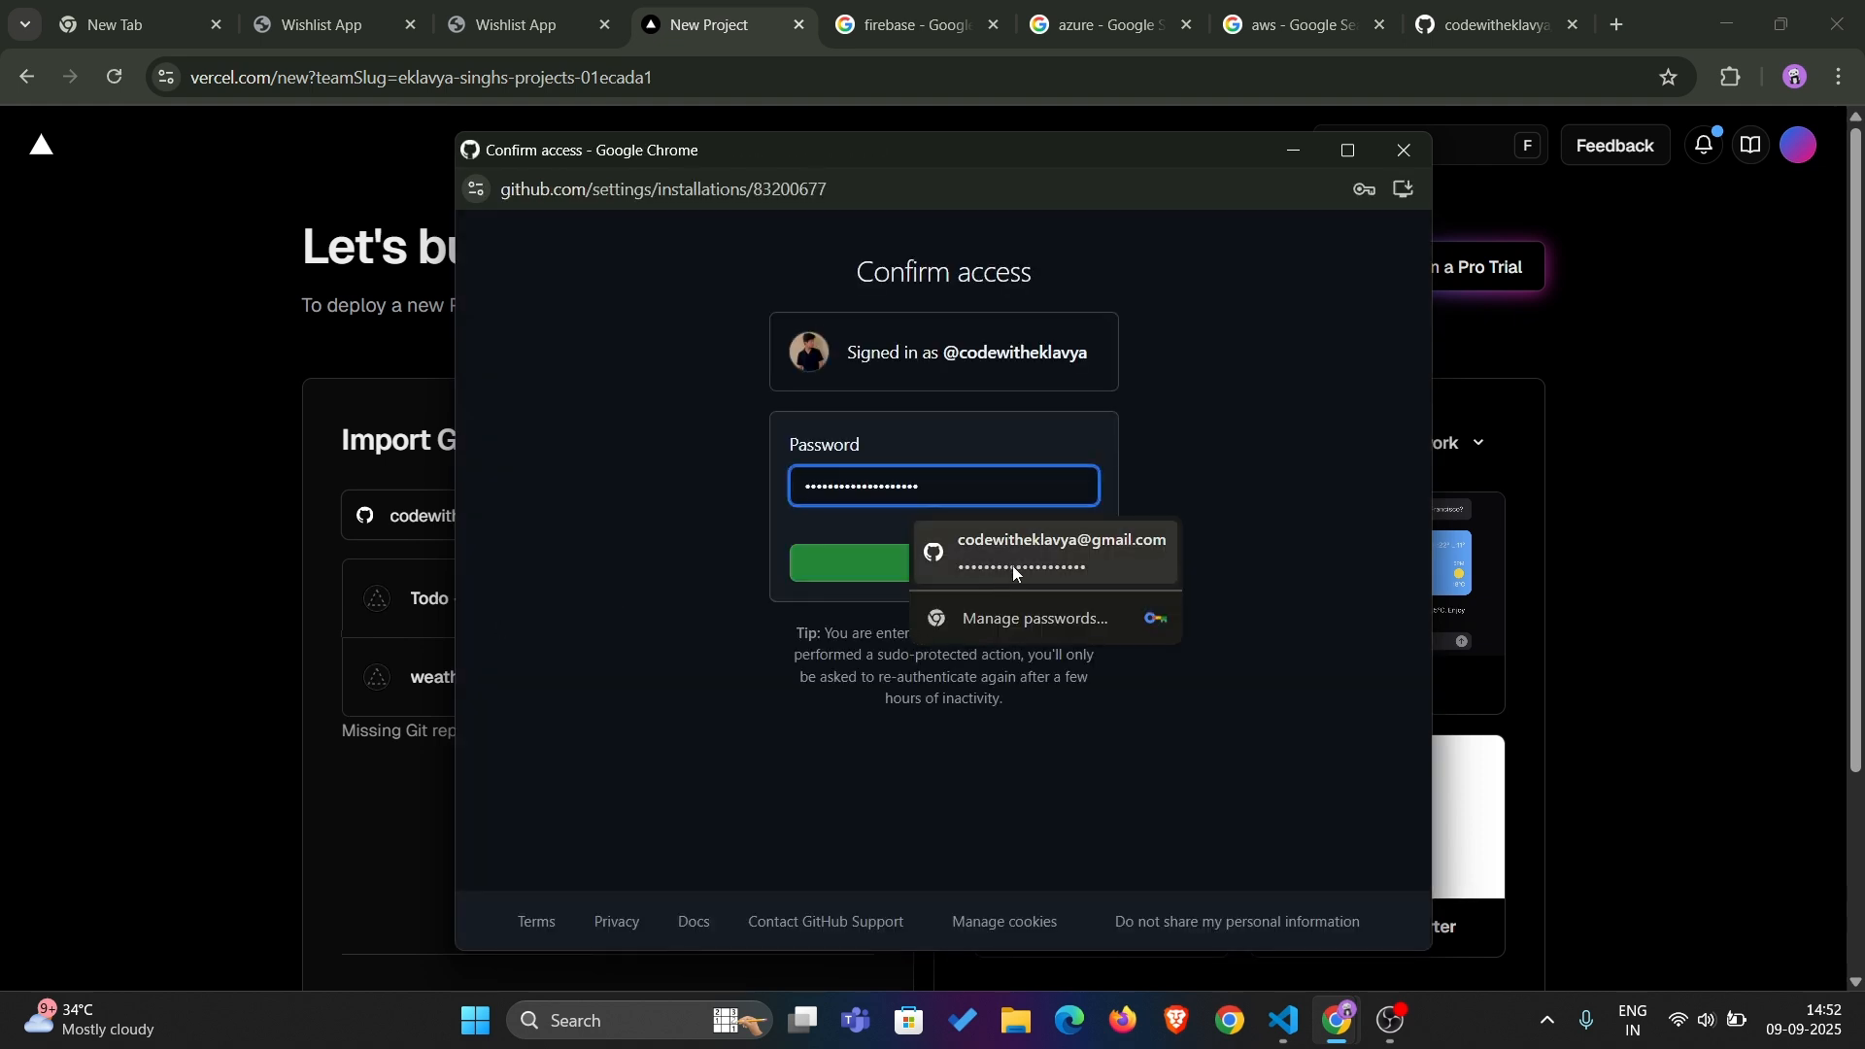
pyautogui.click(1015, 563)
pyautogui.click(961, 571)
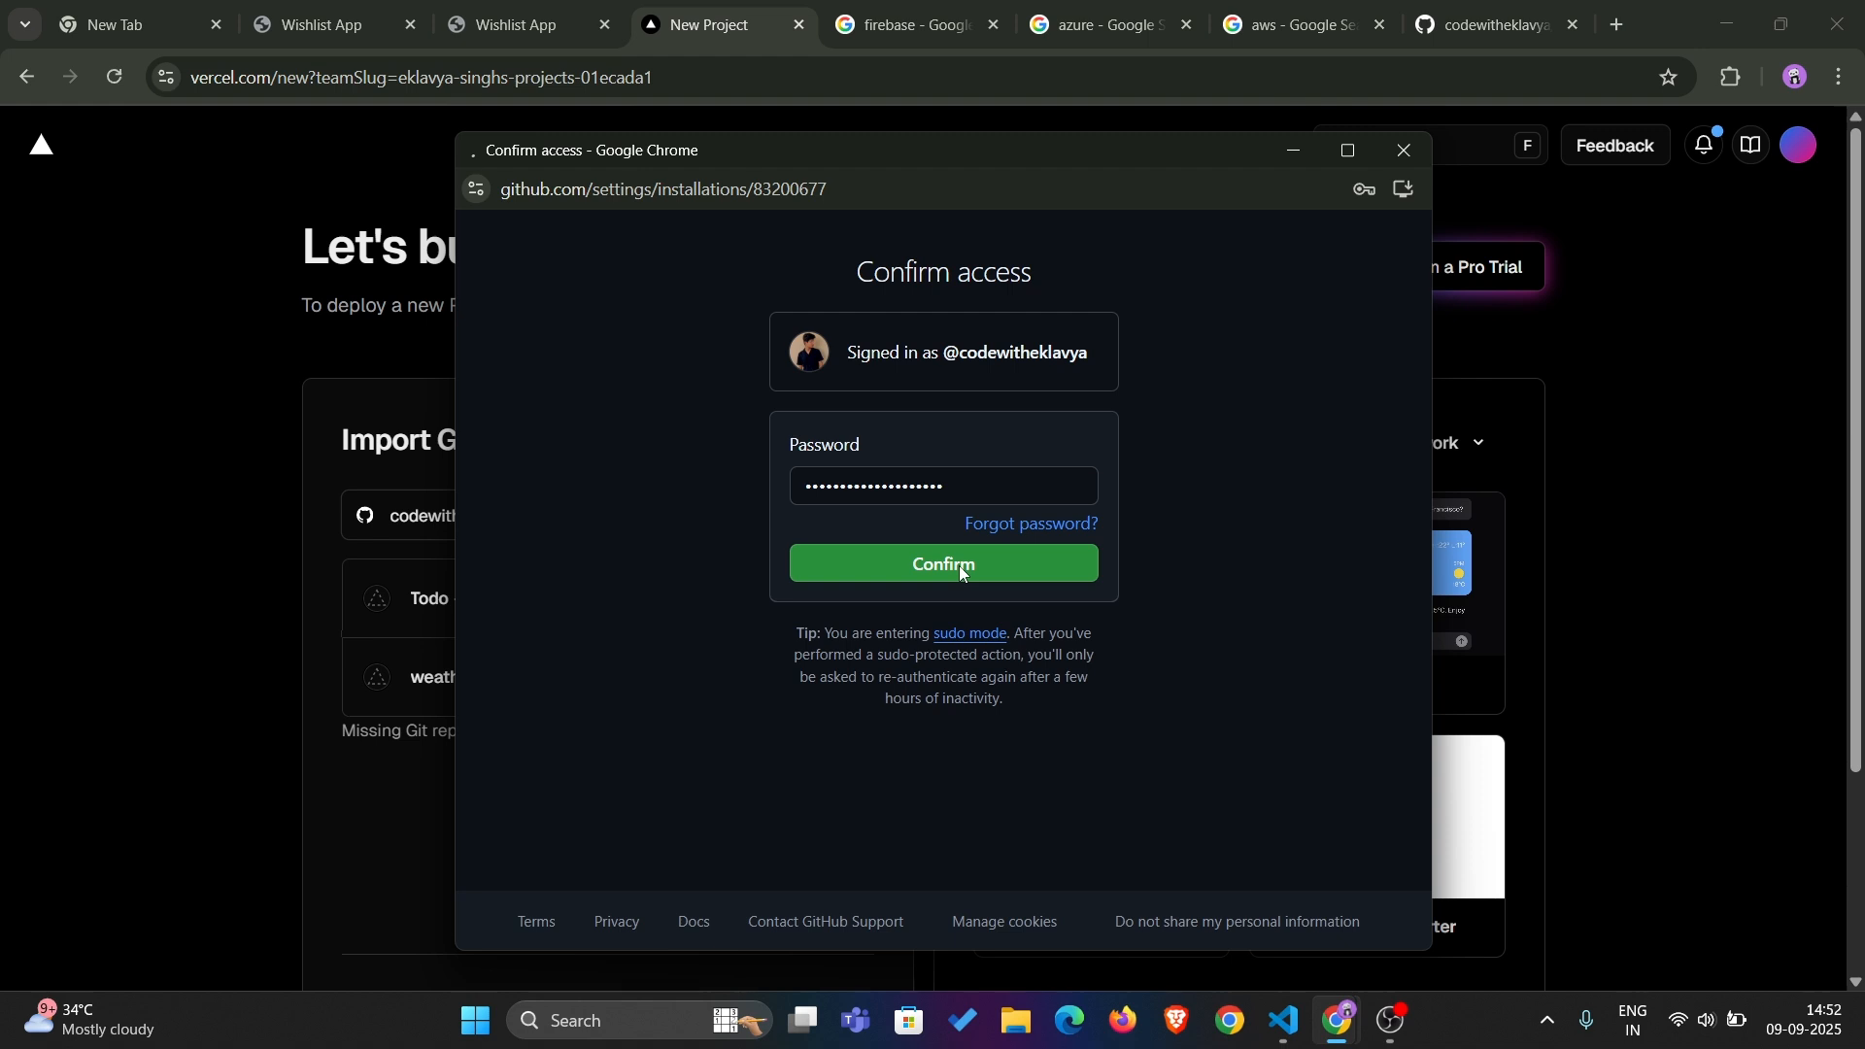
# Search the importable Git repositories for "wi"
pyautogui.click(680, 505)
pyautogui.write('asds')
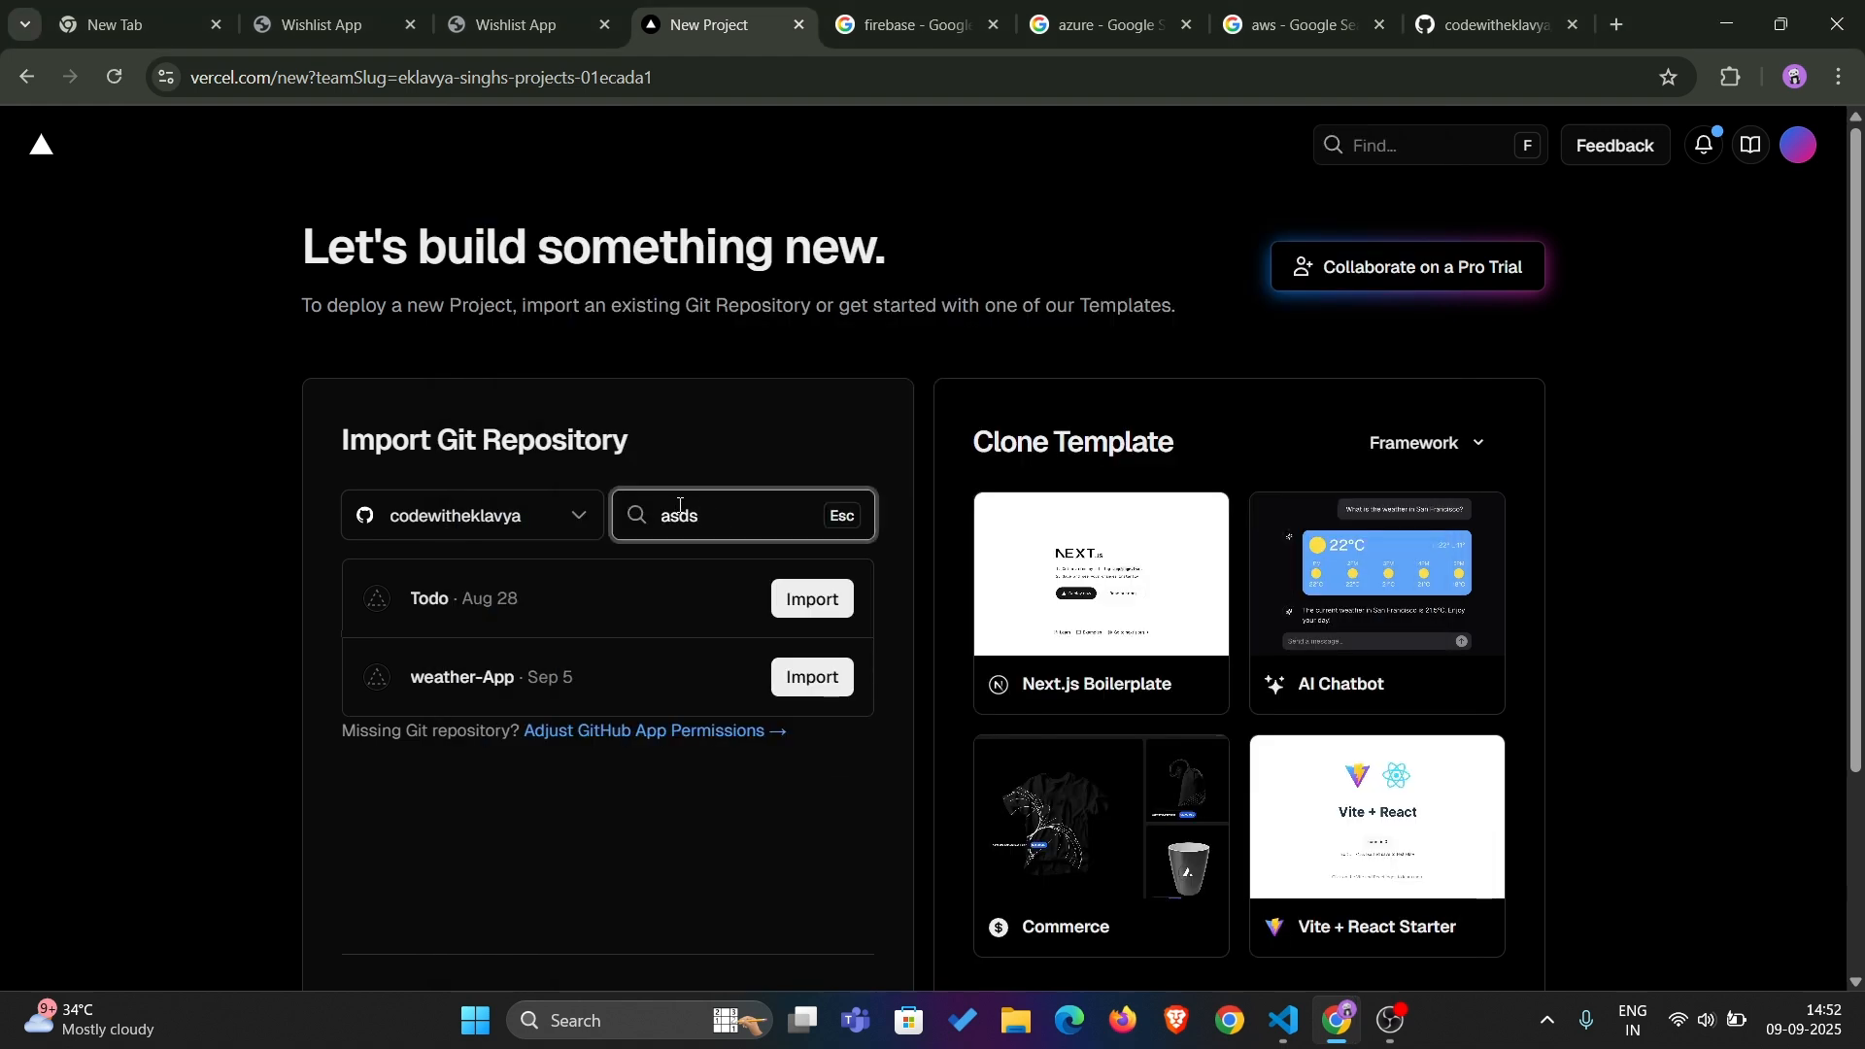
pyautogui.press('BackSpace')
pyautogui.press('BackSpace')
pyautogui.press('BackSpace')
pyautogui.press('BackSpace')
pyautogui.write('wi')
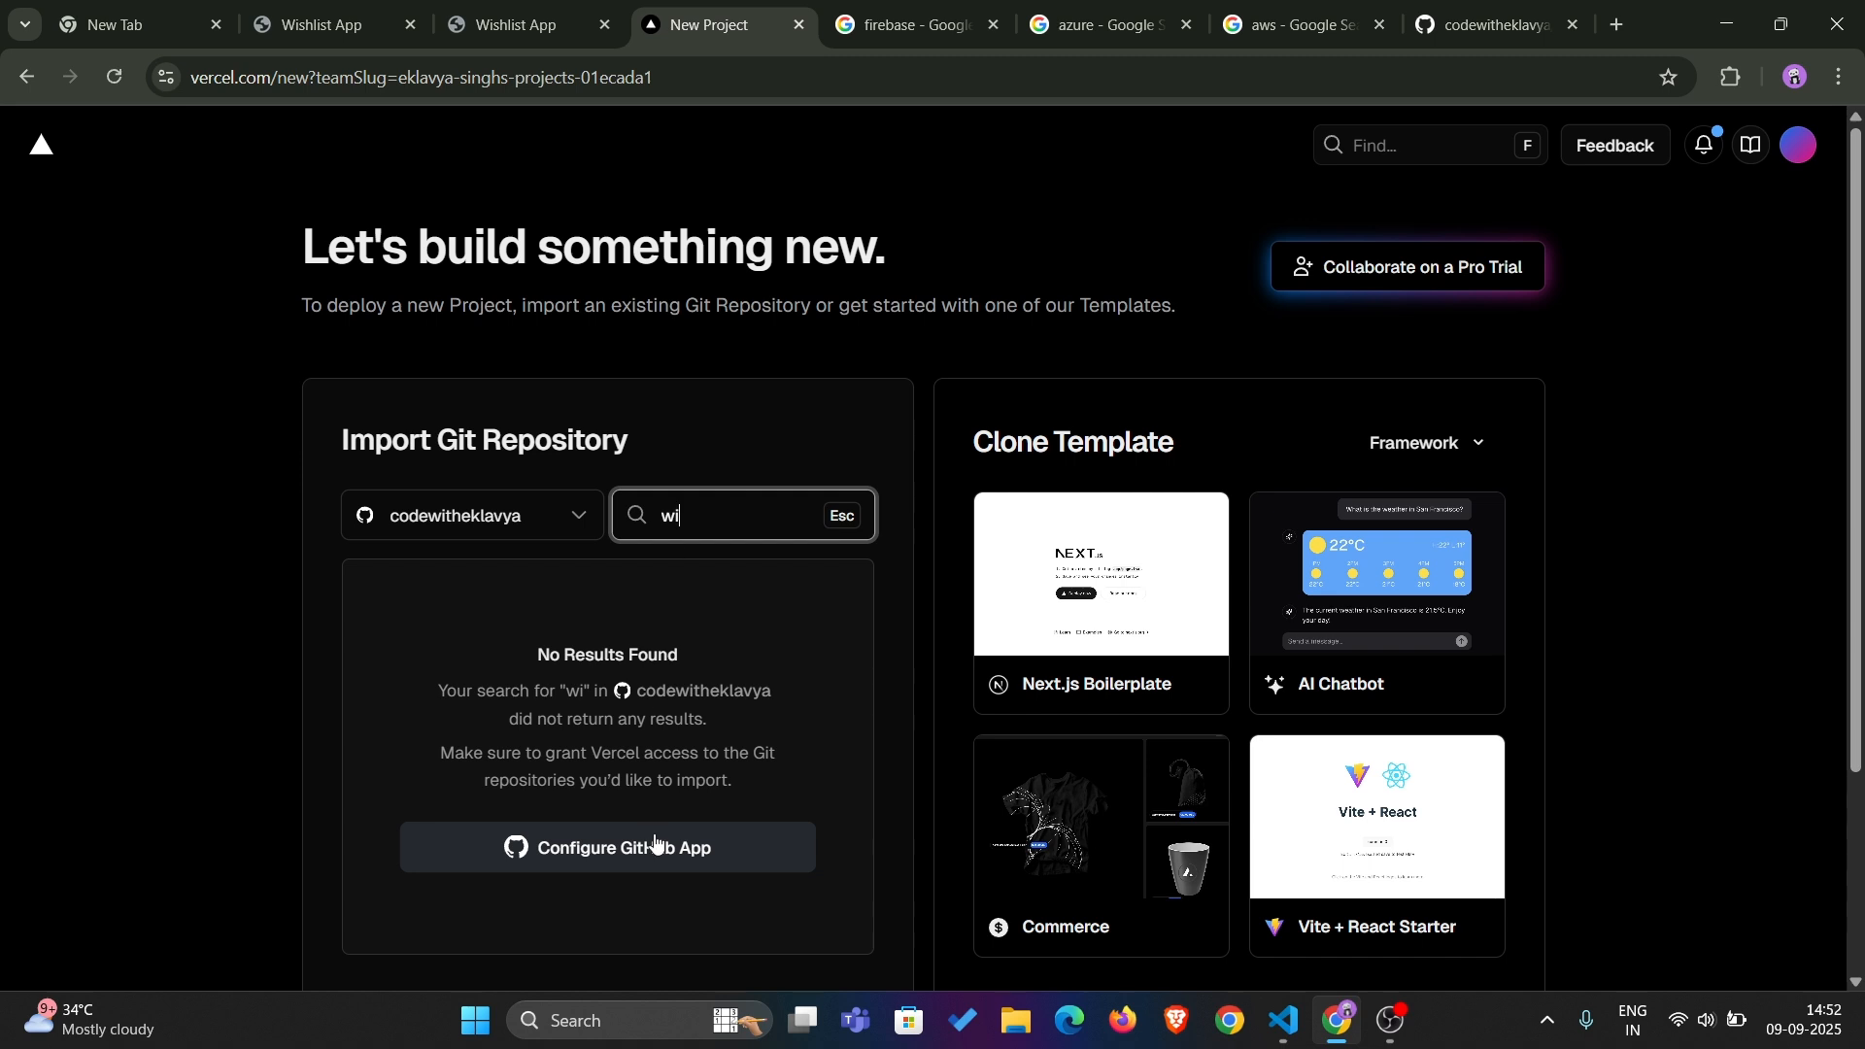
# Configure the GitHub App from the import page and go to Vercel's repository access settings in an enlarged window
pyautogui.click(613, 850)
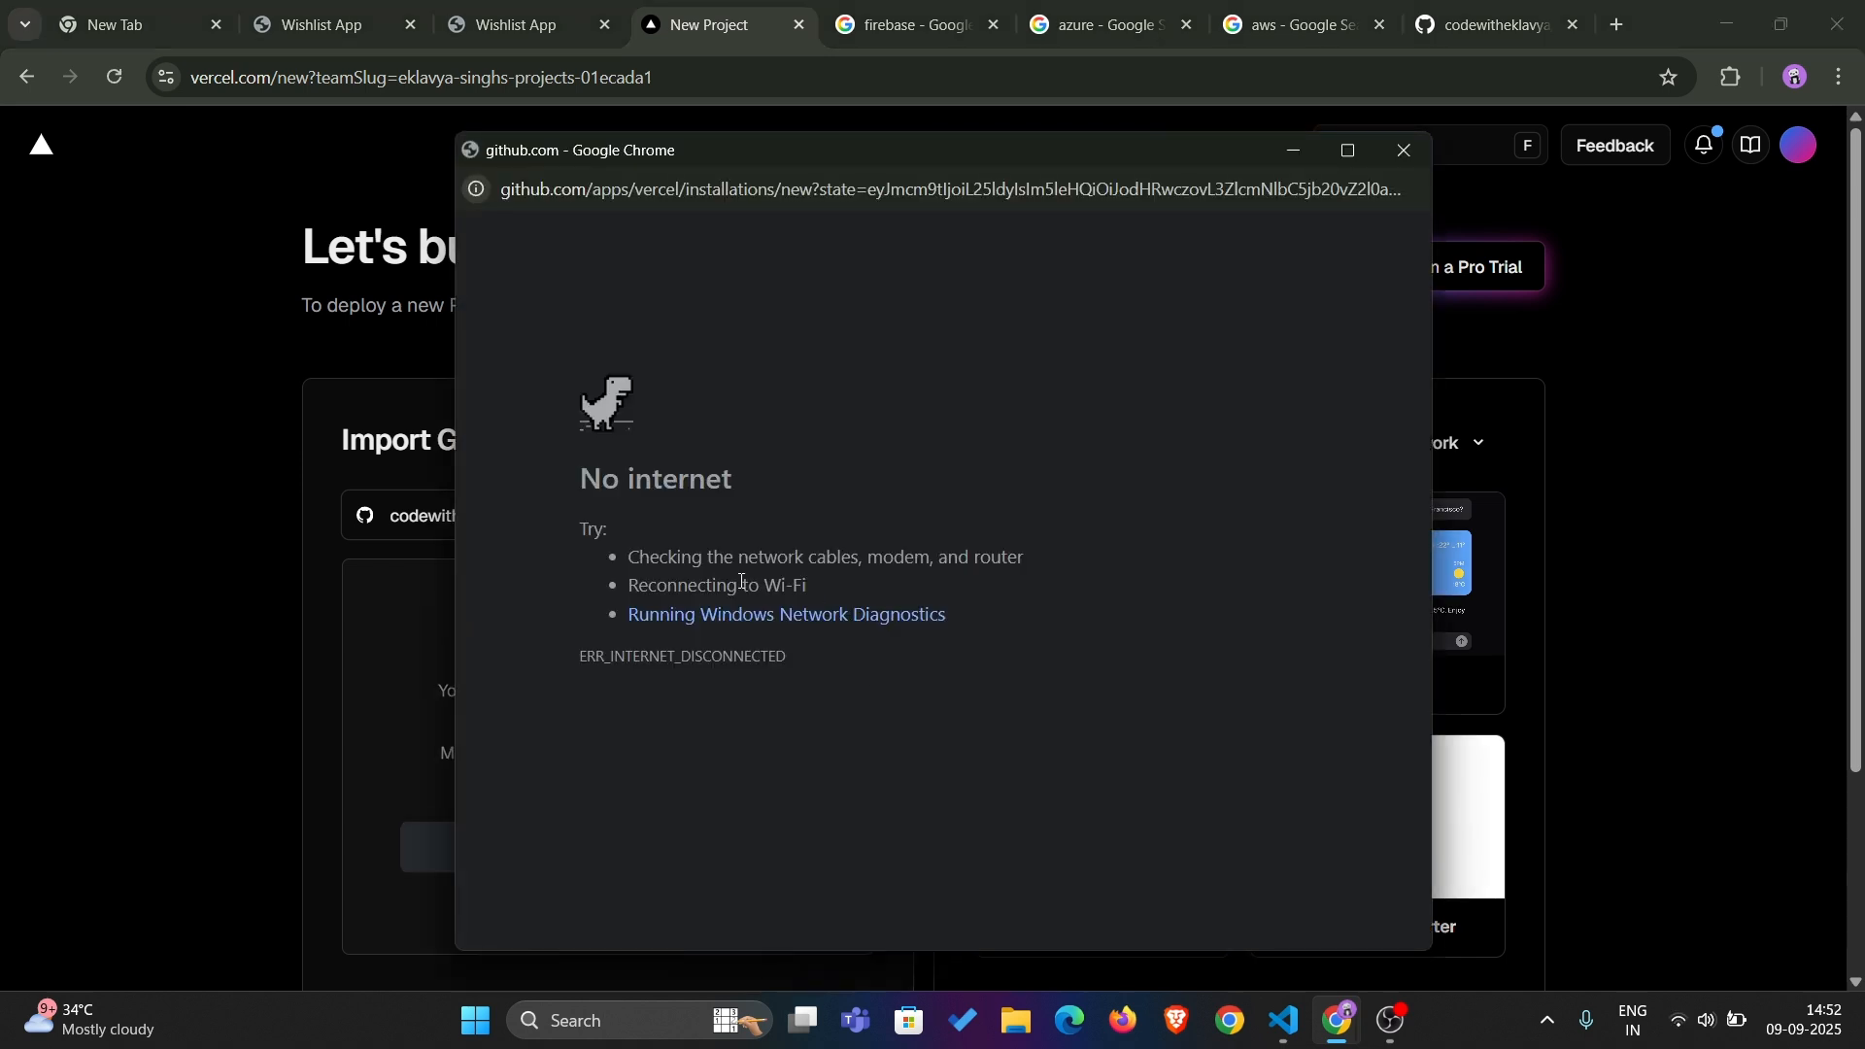
pyautogui.click(1406, 150)
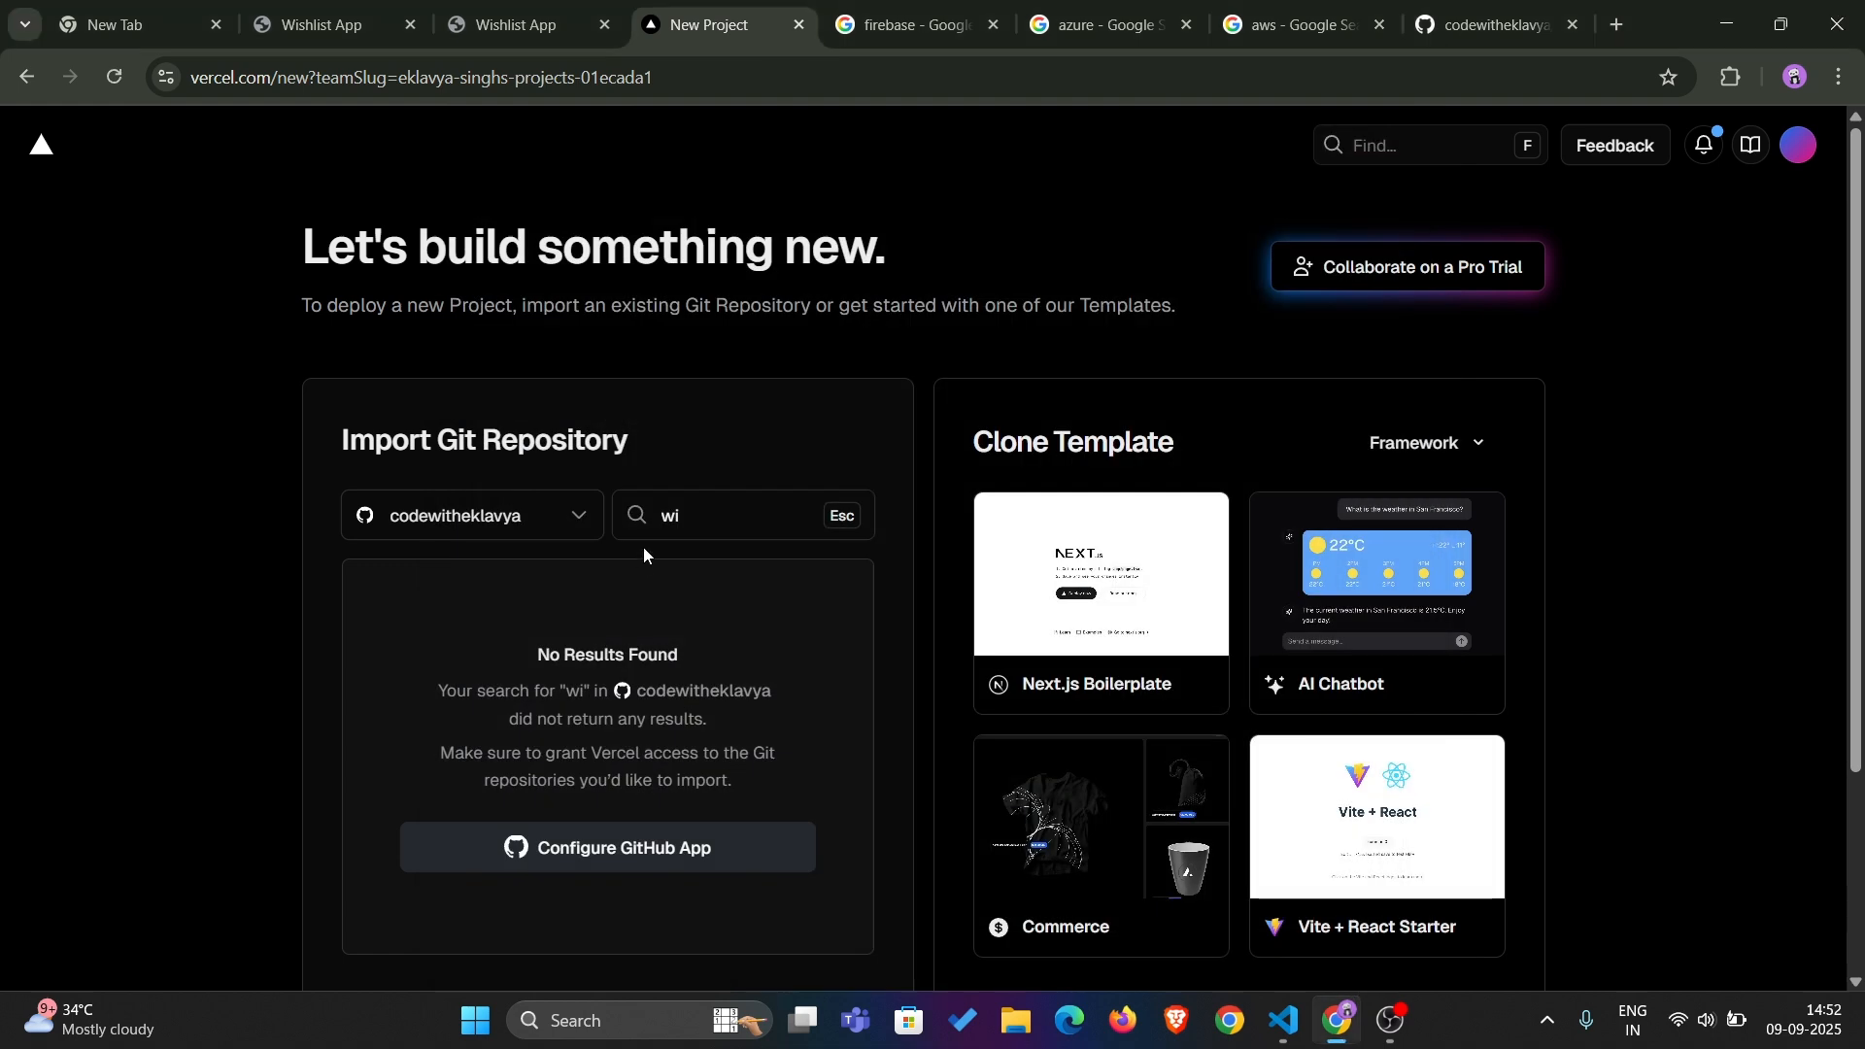
pyautogui.click(728, 506)
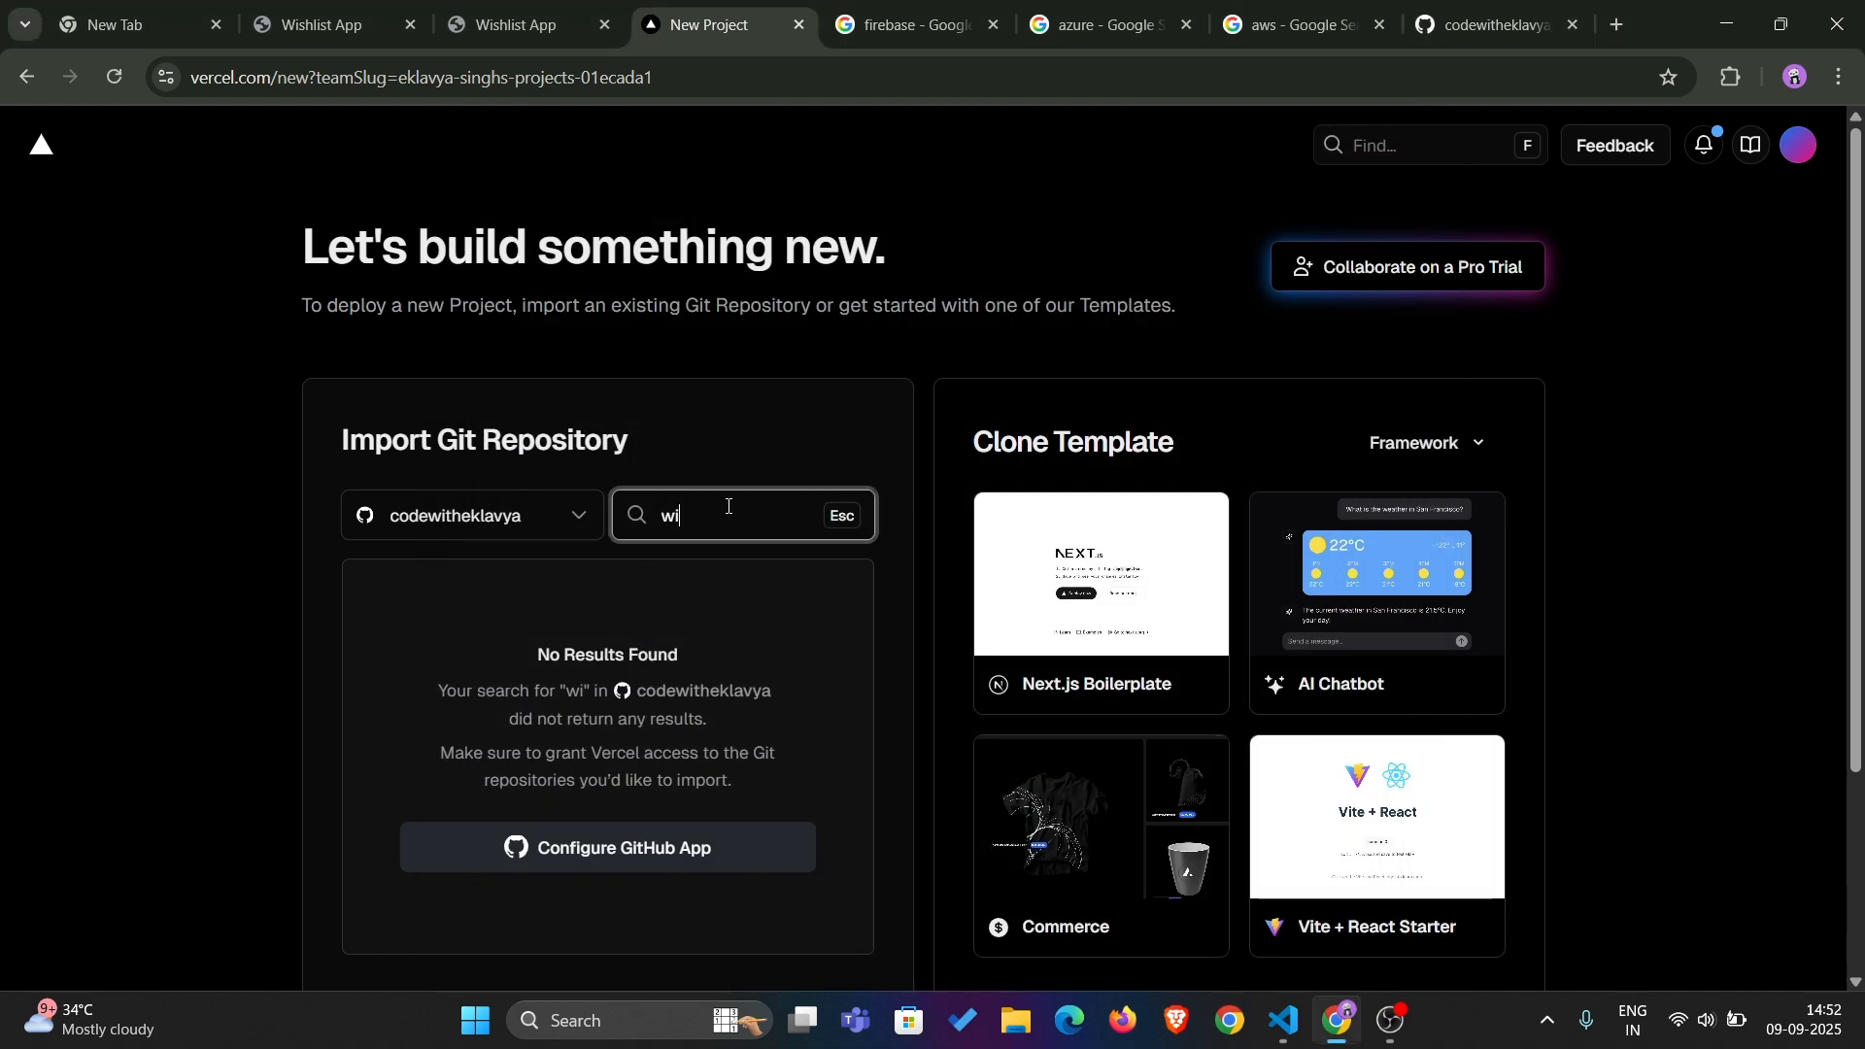
pyautogui.click(603, 868)
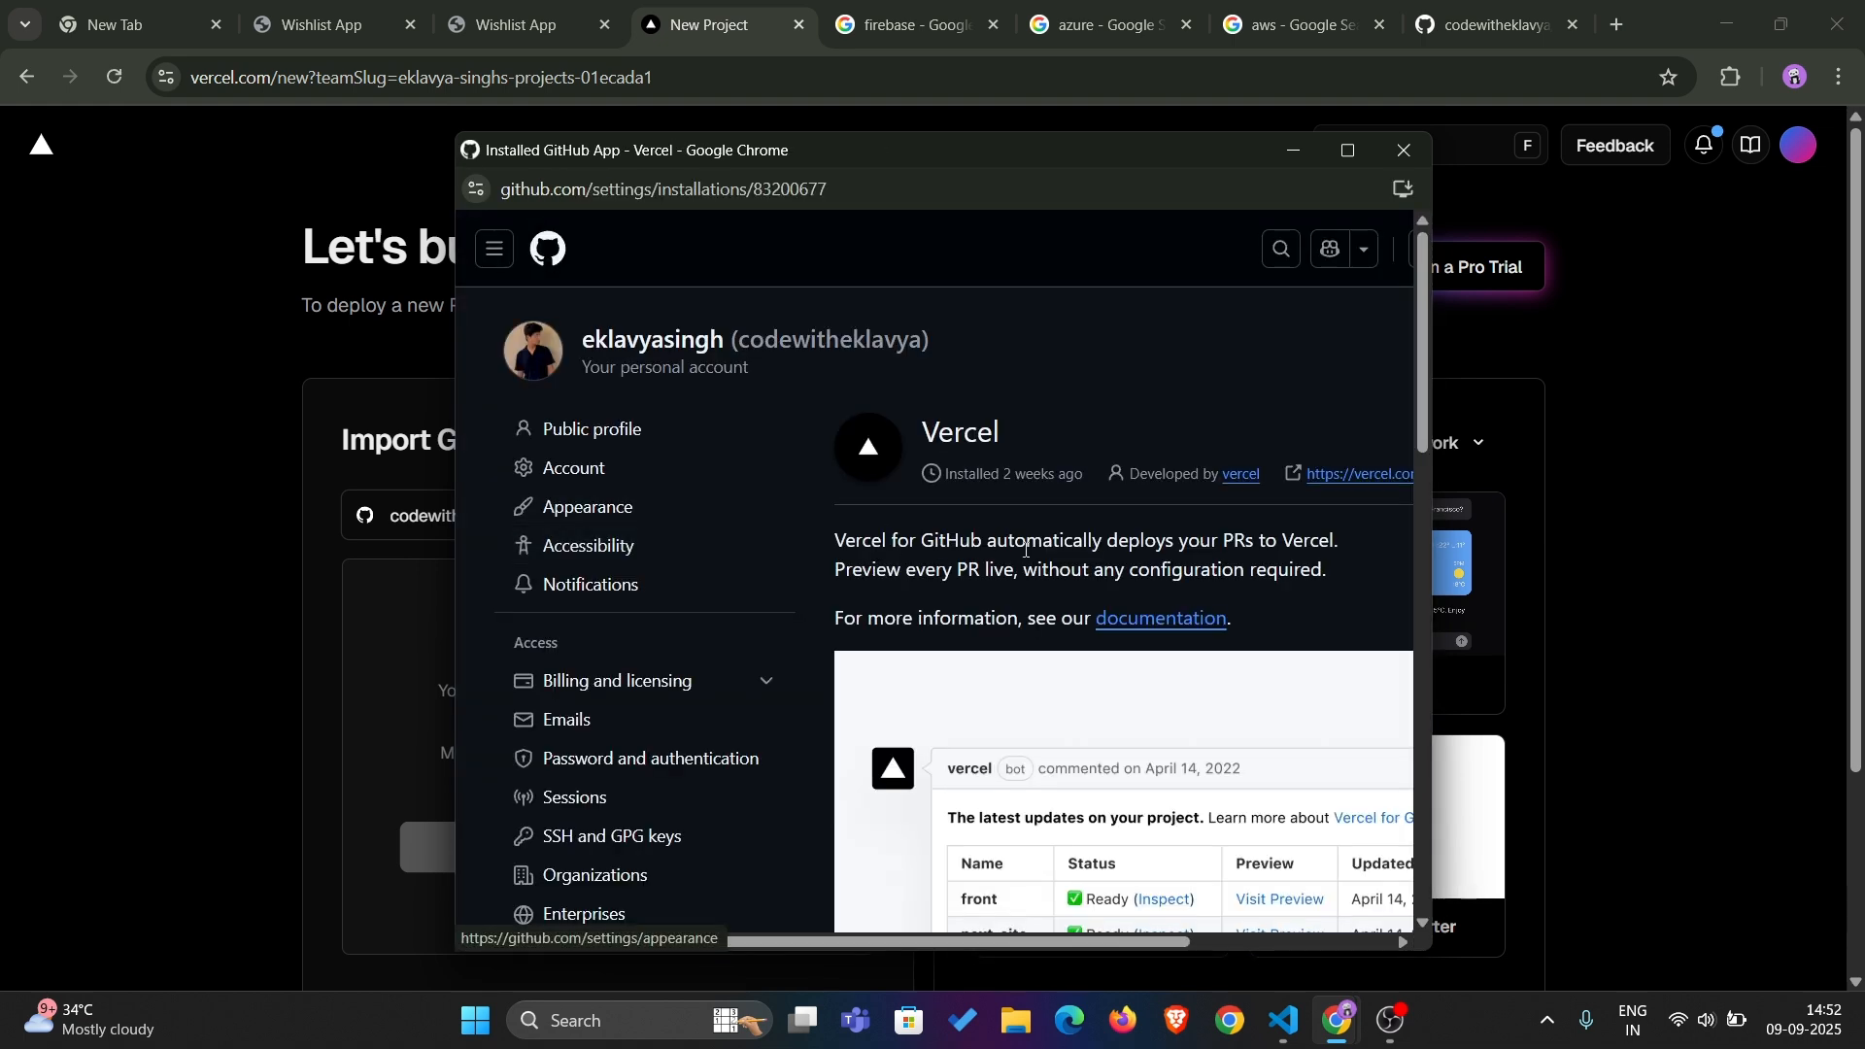
pyautogui.scroll(-1, 1037, 561)
pyautogui.hscroll(1, 1034, 563)
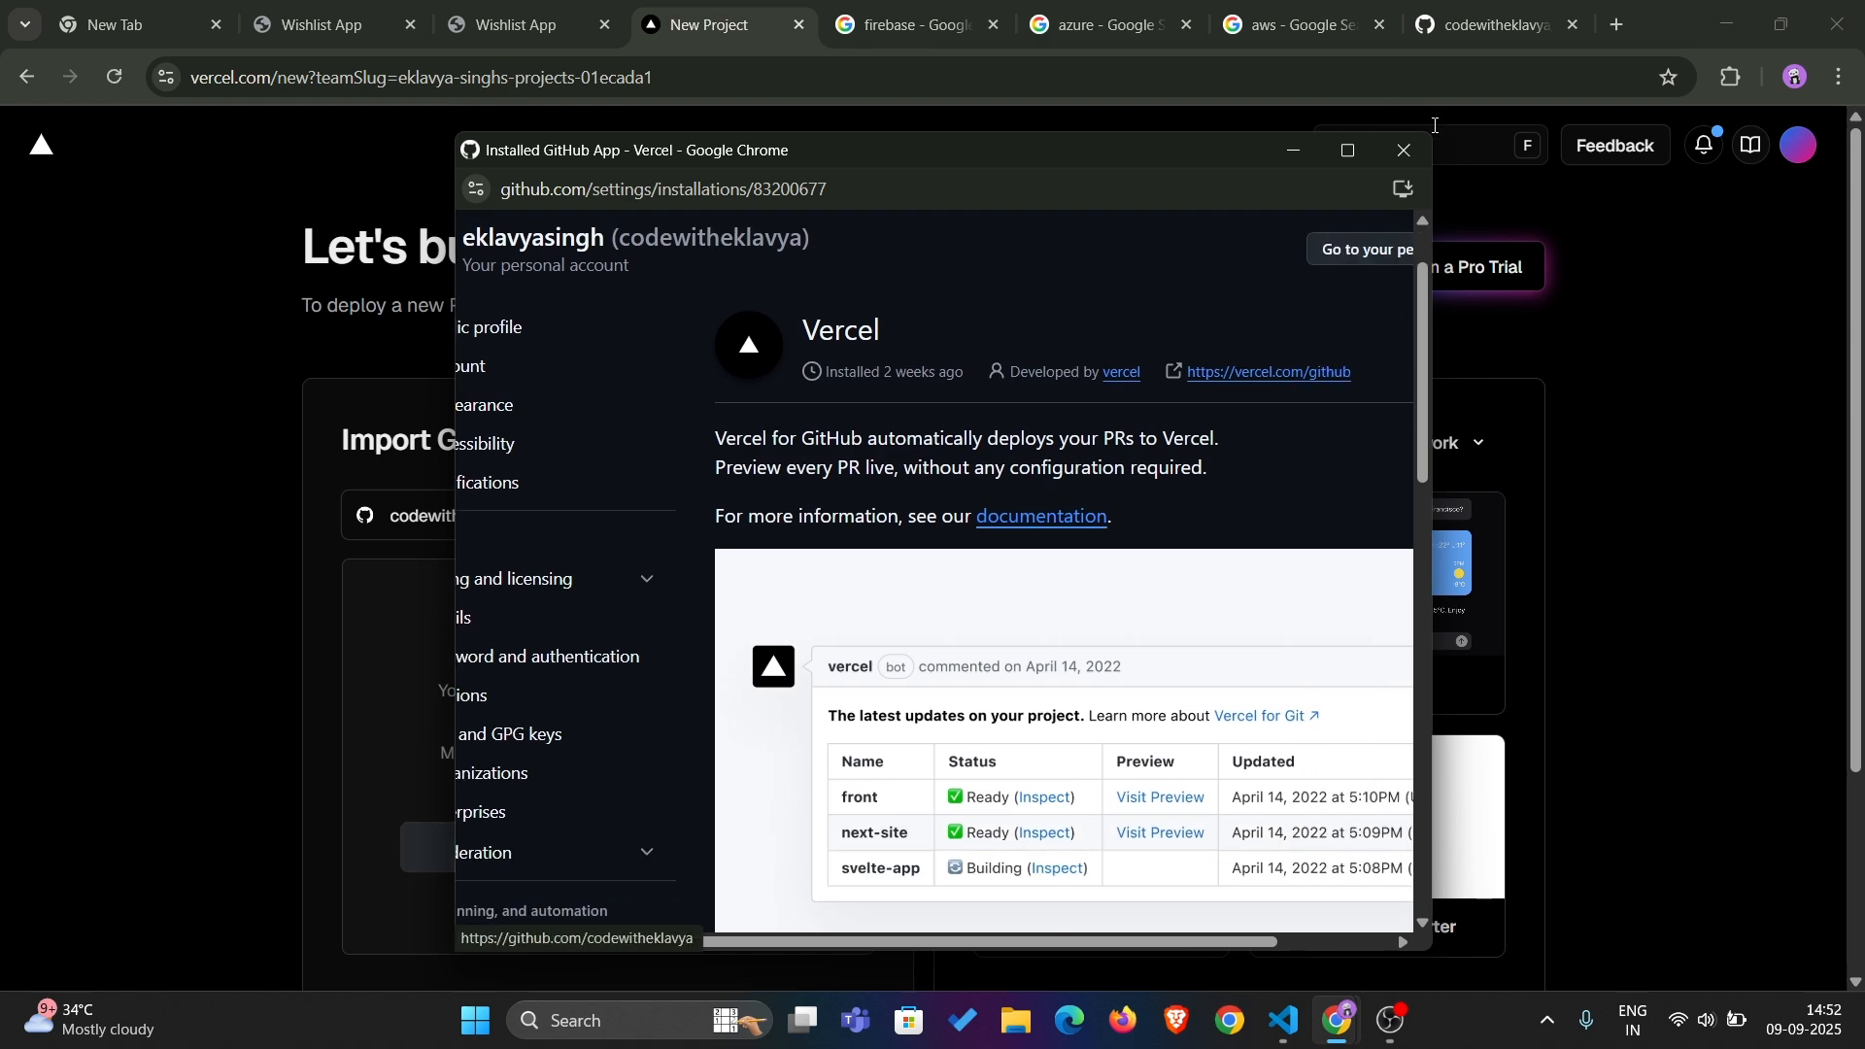
pyautogui.click(1356, 147)
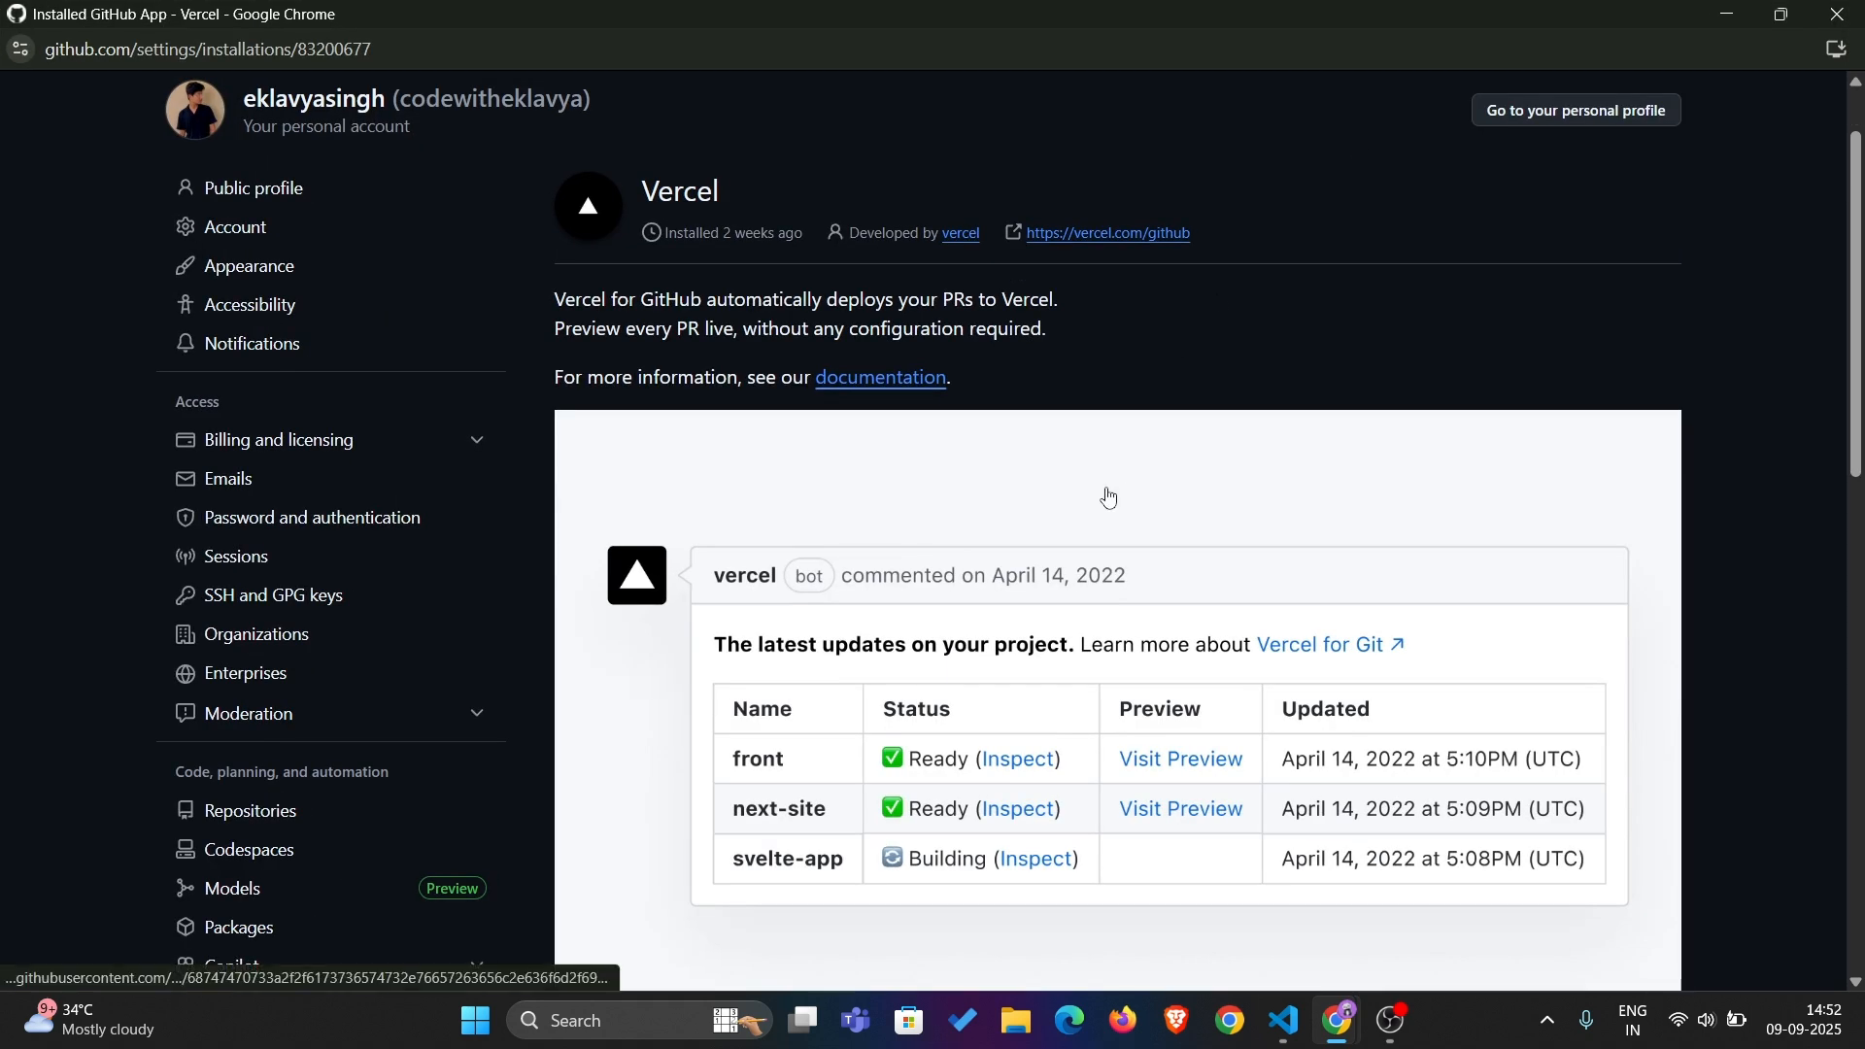
pyautogui.scroll(-3, 1110, 496)
pyautogui.scroll(-10, 1110, 496)
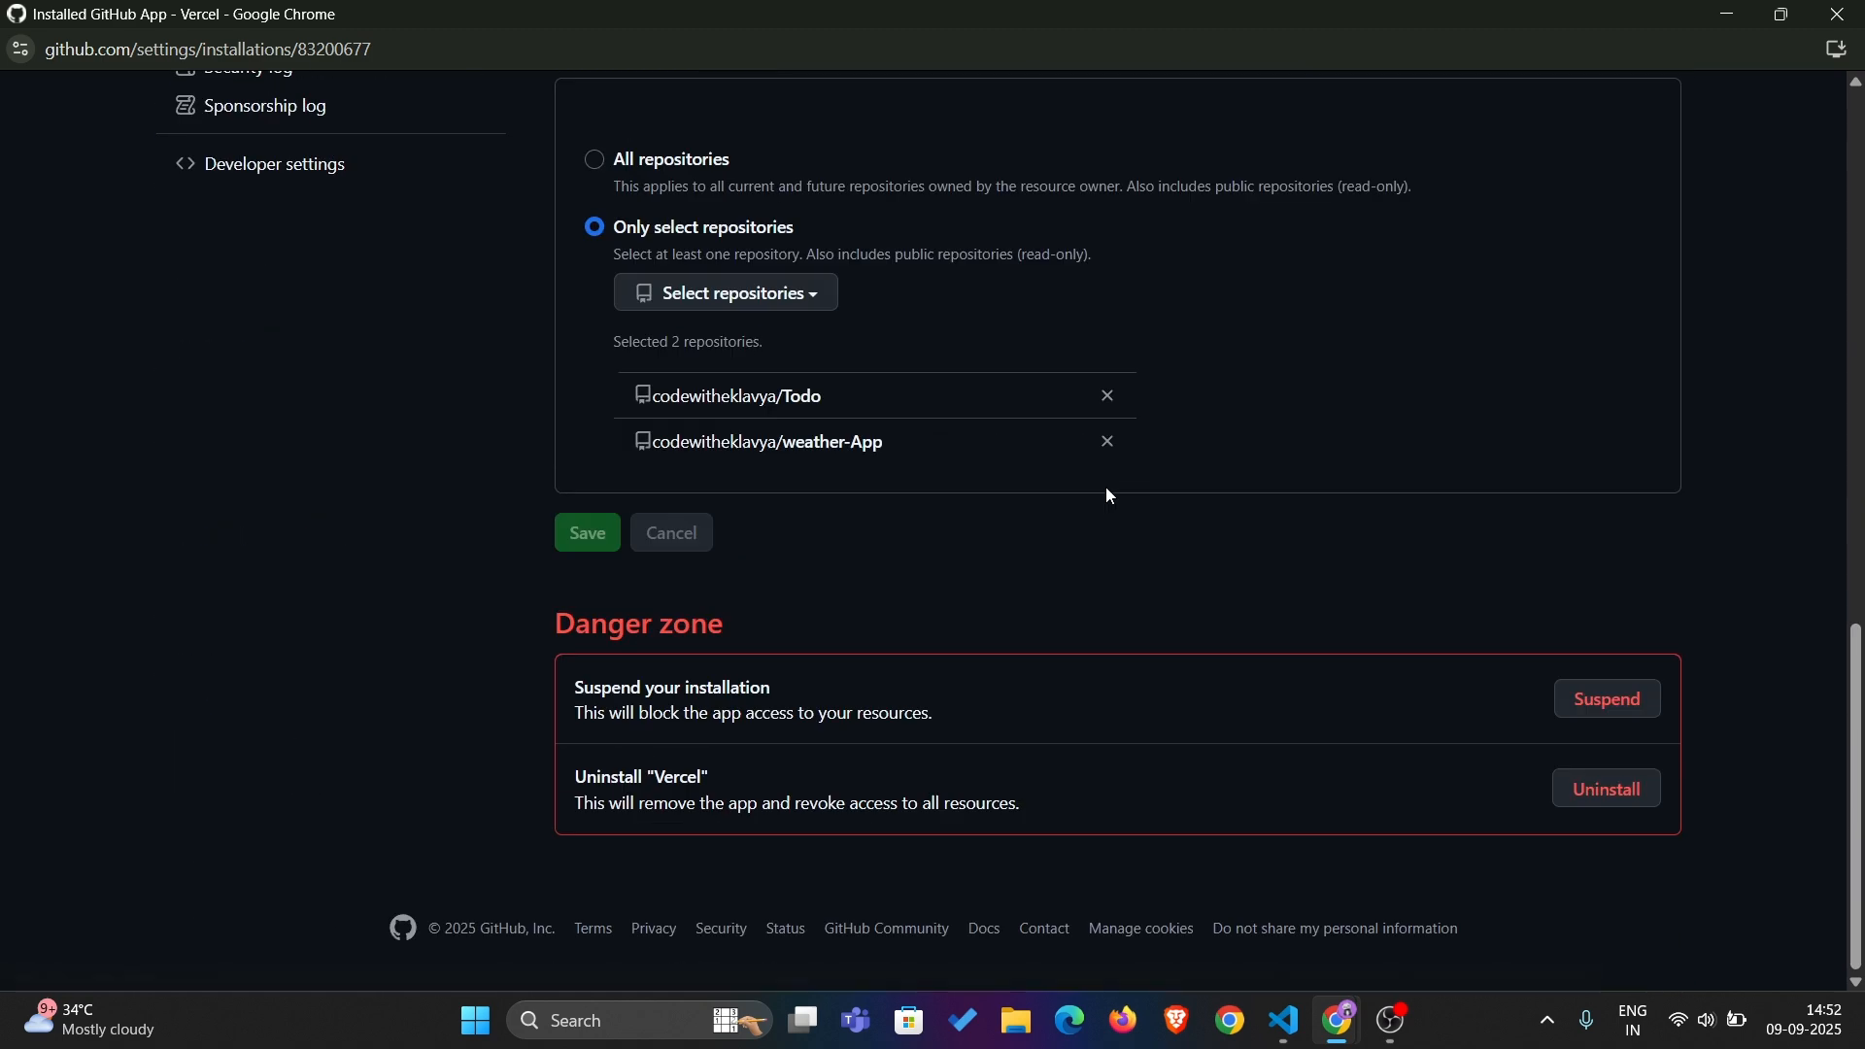
pyautogui.click(741, 309)
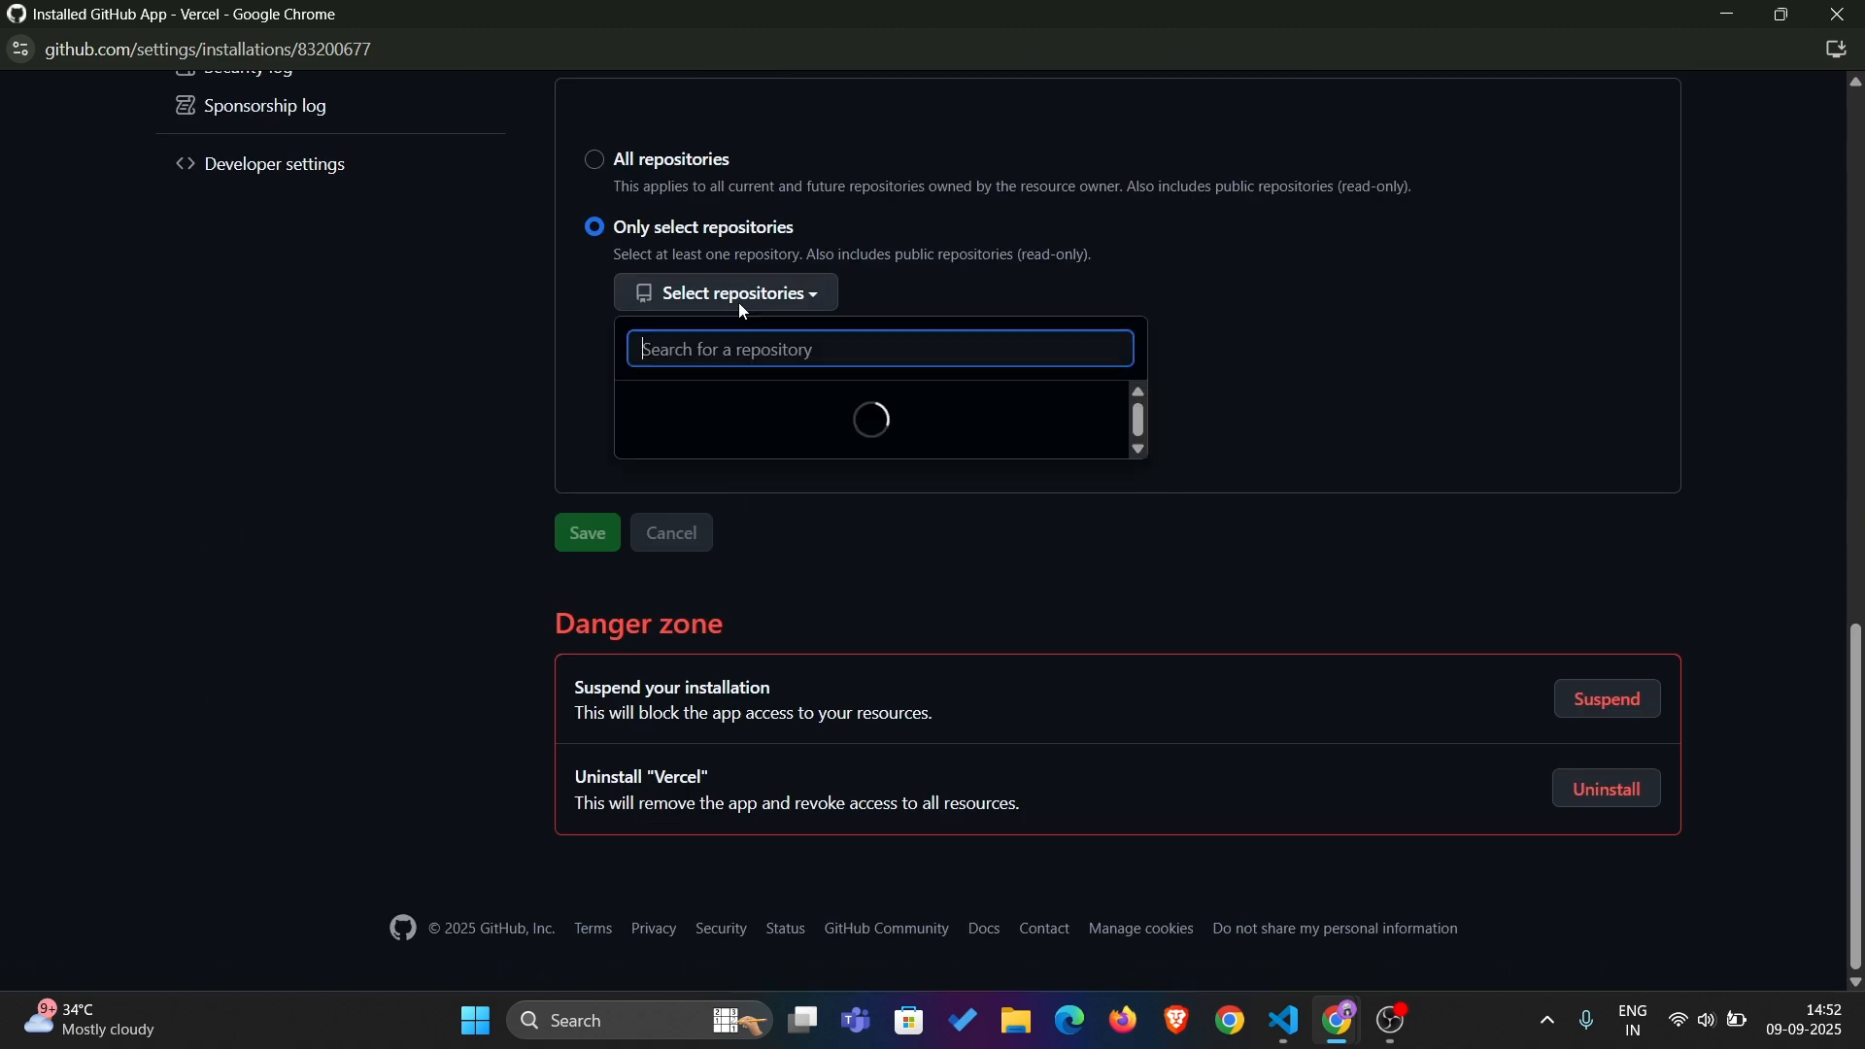
pyautogui.press('Escape')
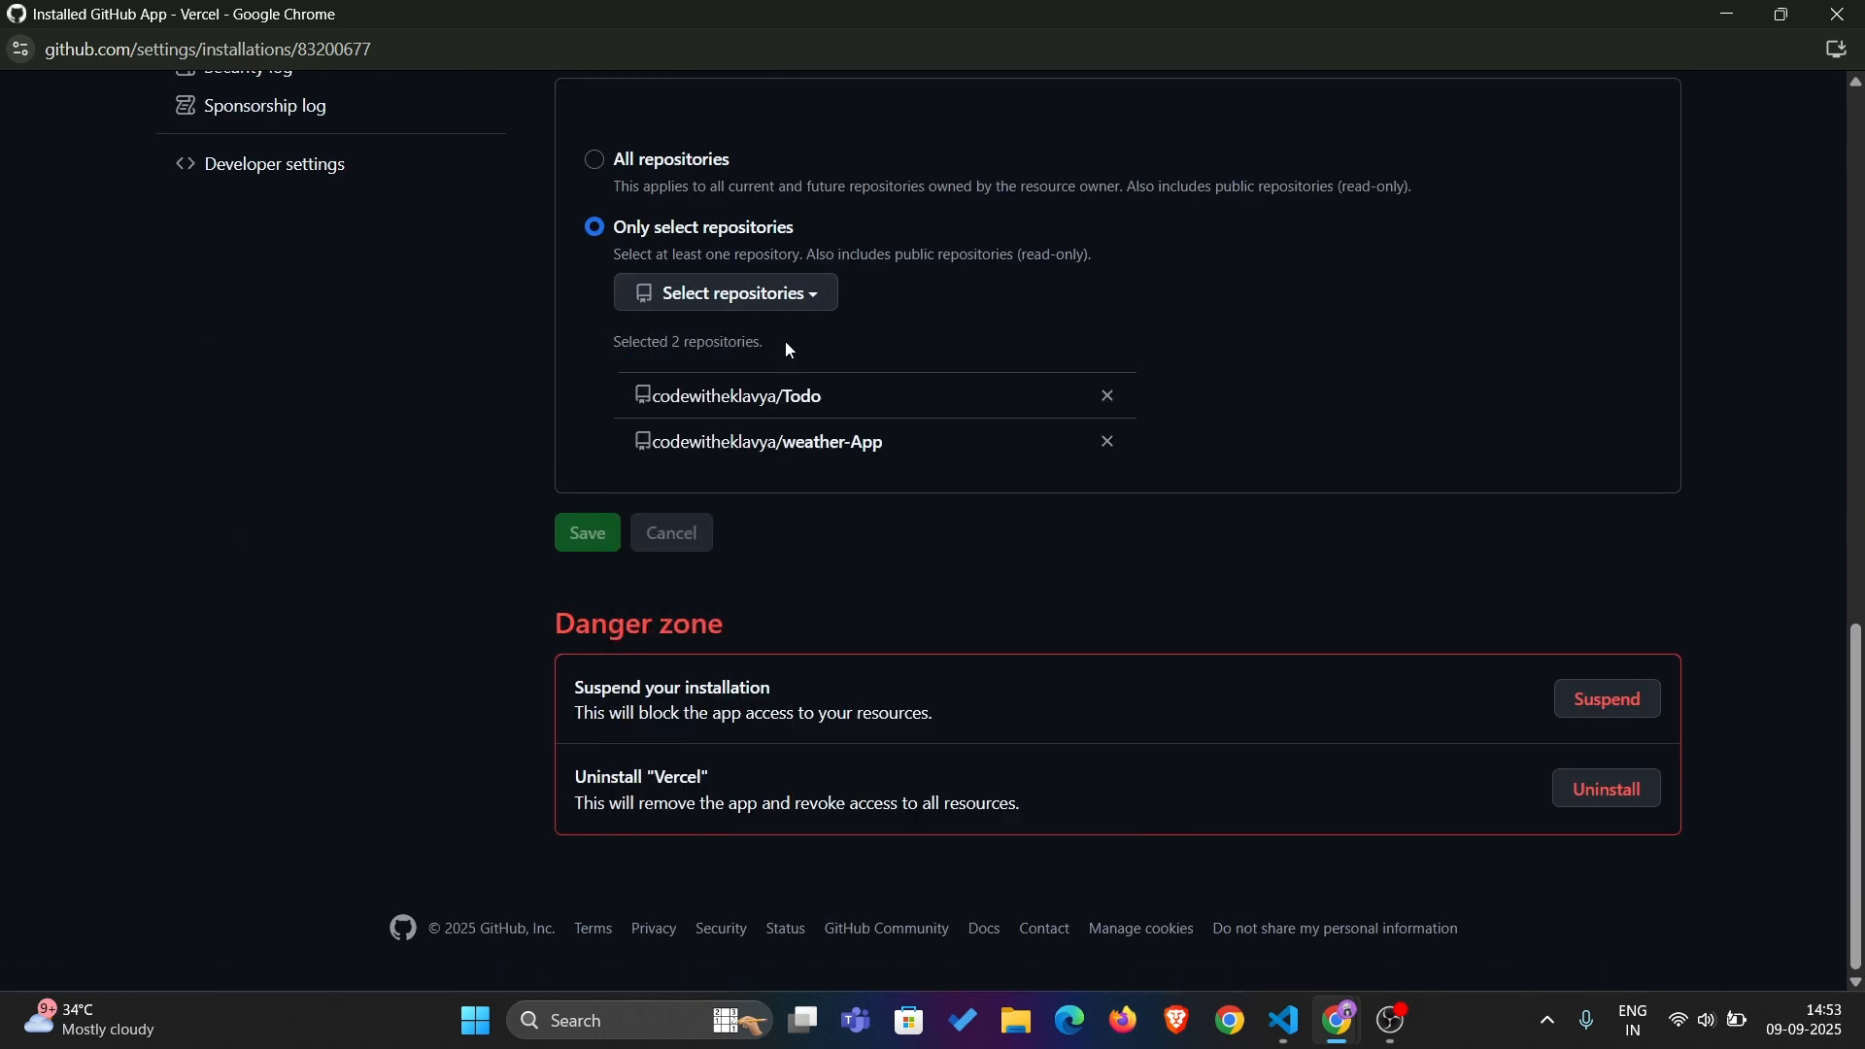
pyautogui.write('/h')
pyautogui.press('BackSpace')
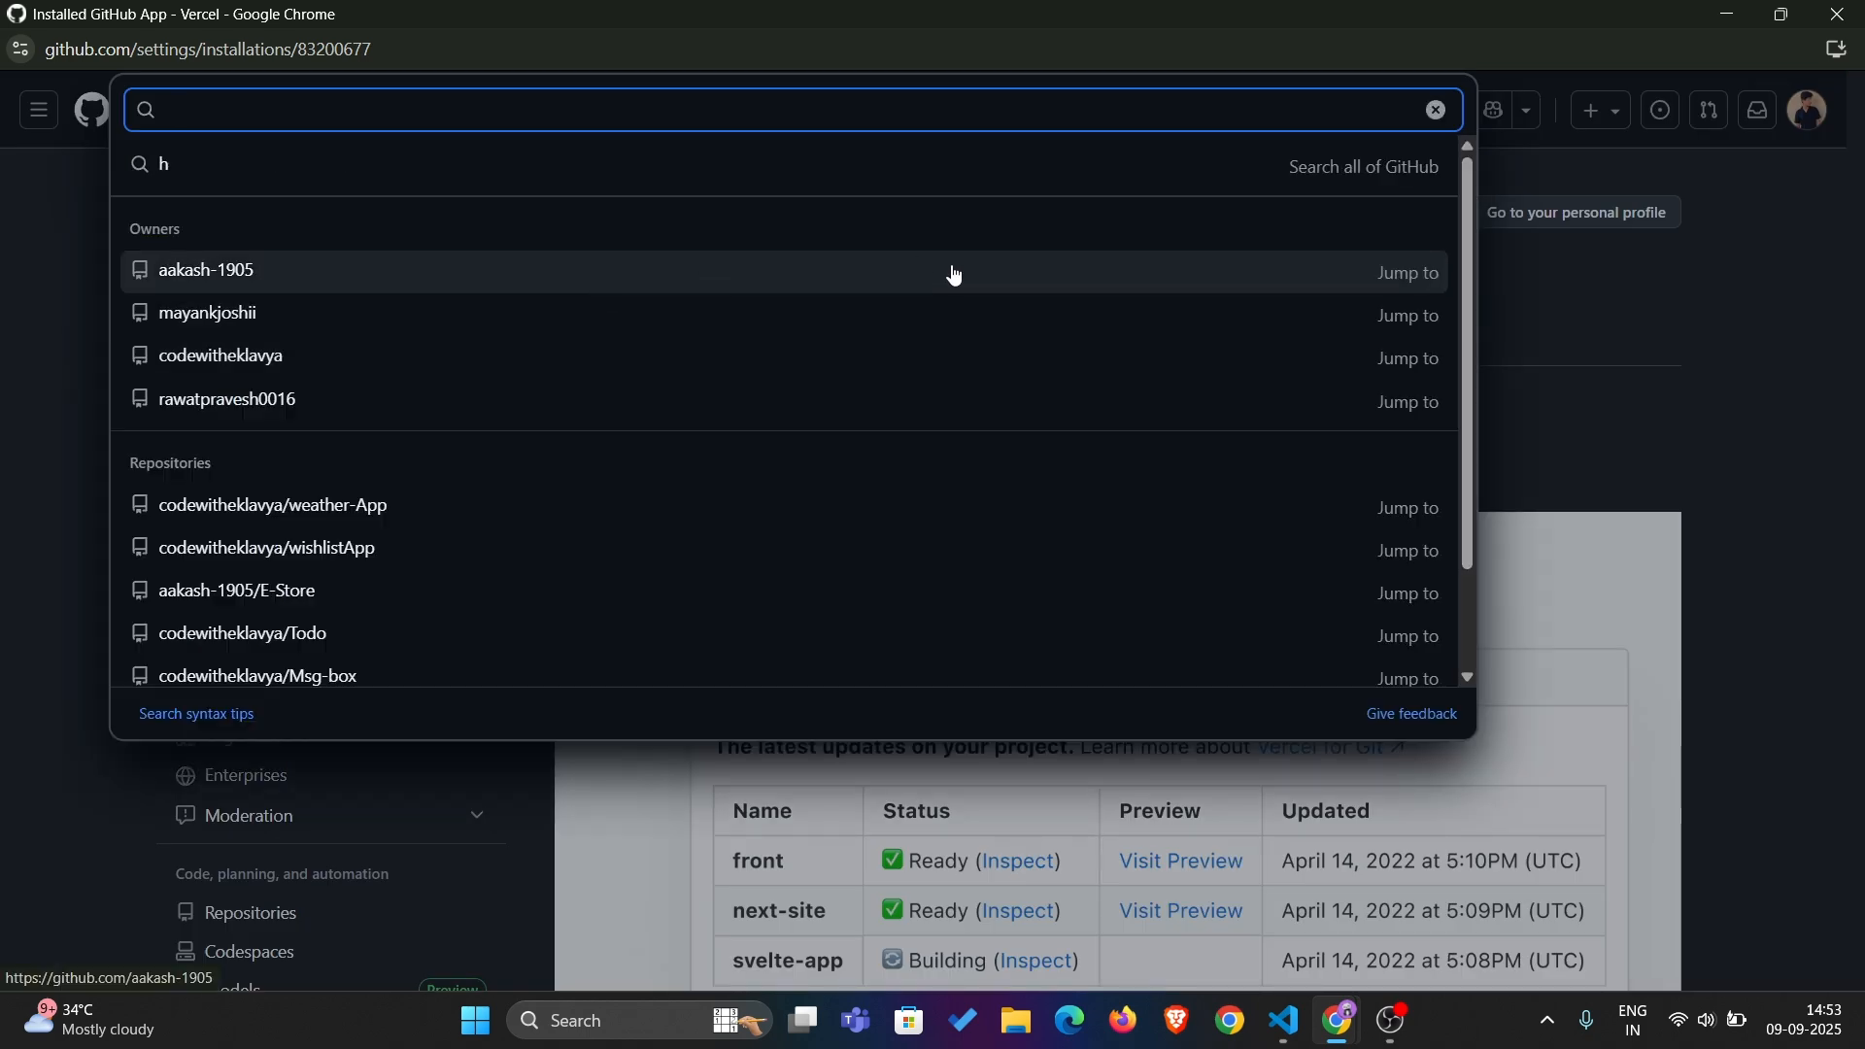
pyautogui.press('Escape')
pyautogui.scroll(-15, 947, 471)
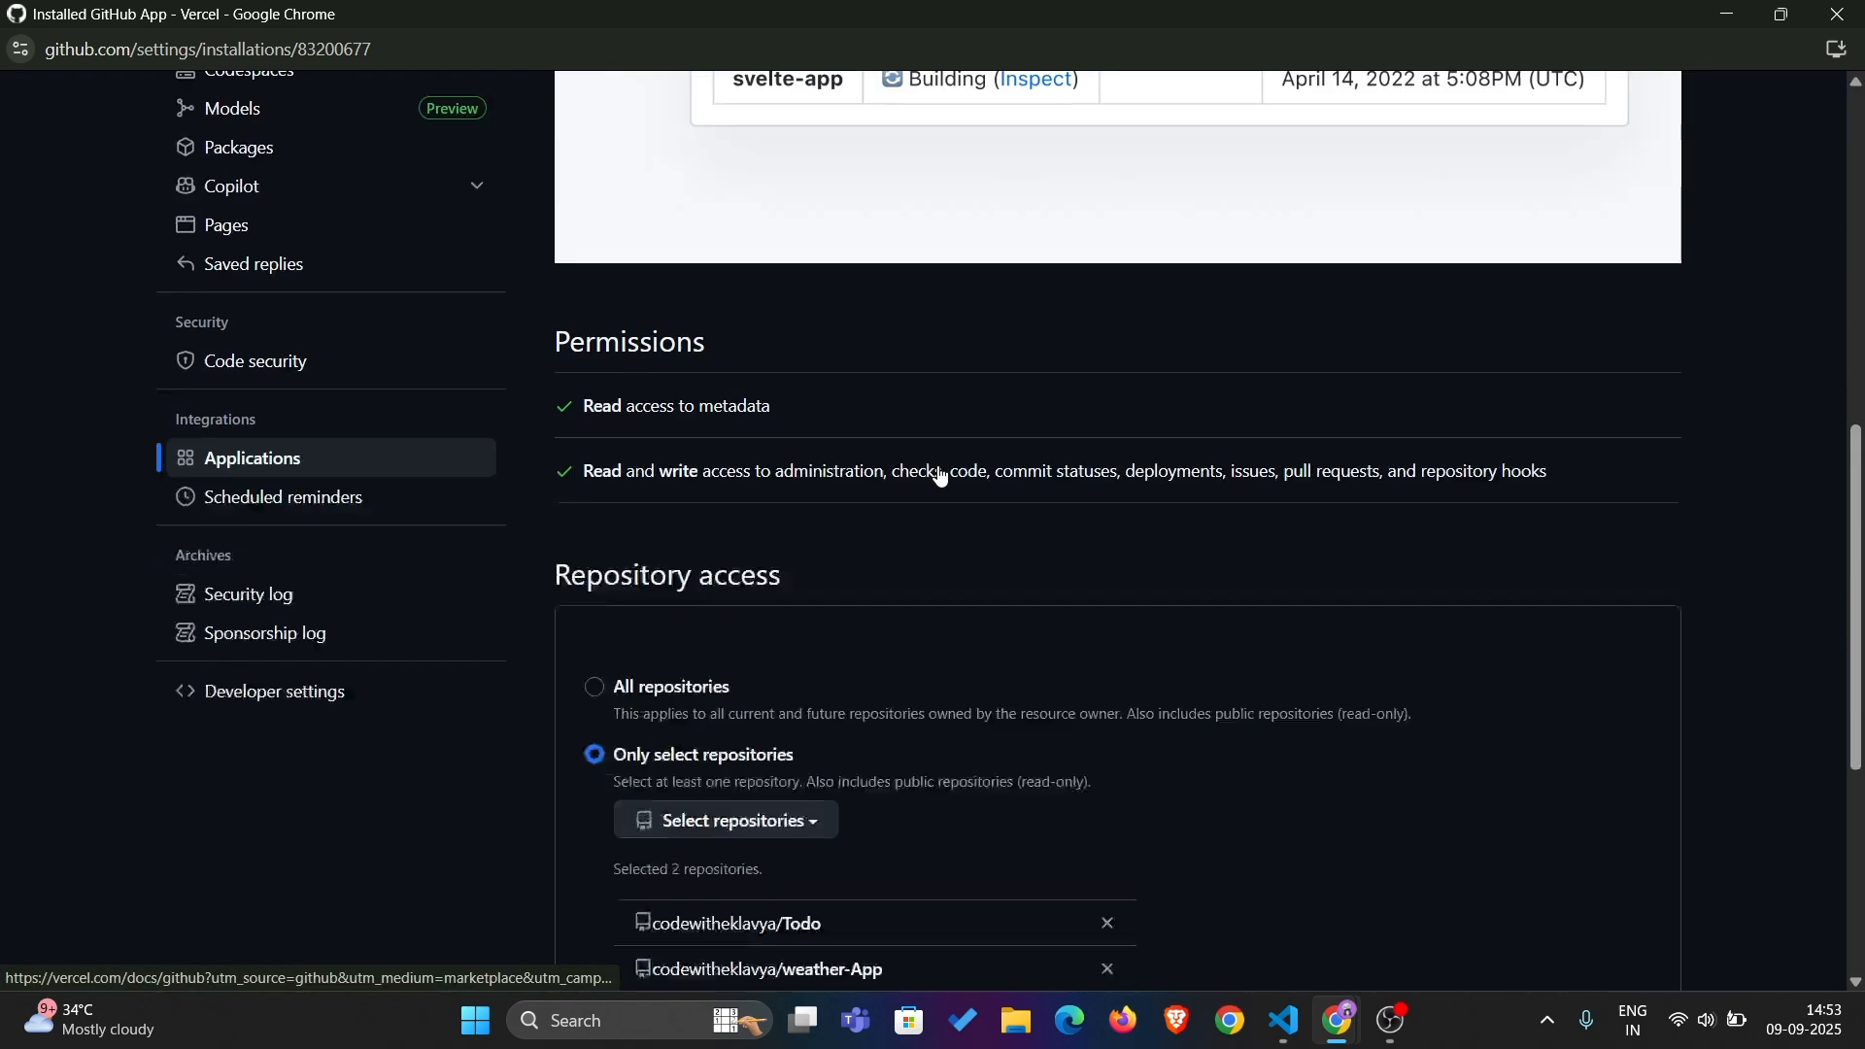
pyautogui.scroll(2, 933, 471)
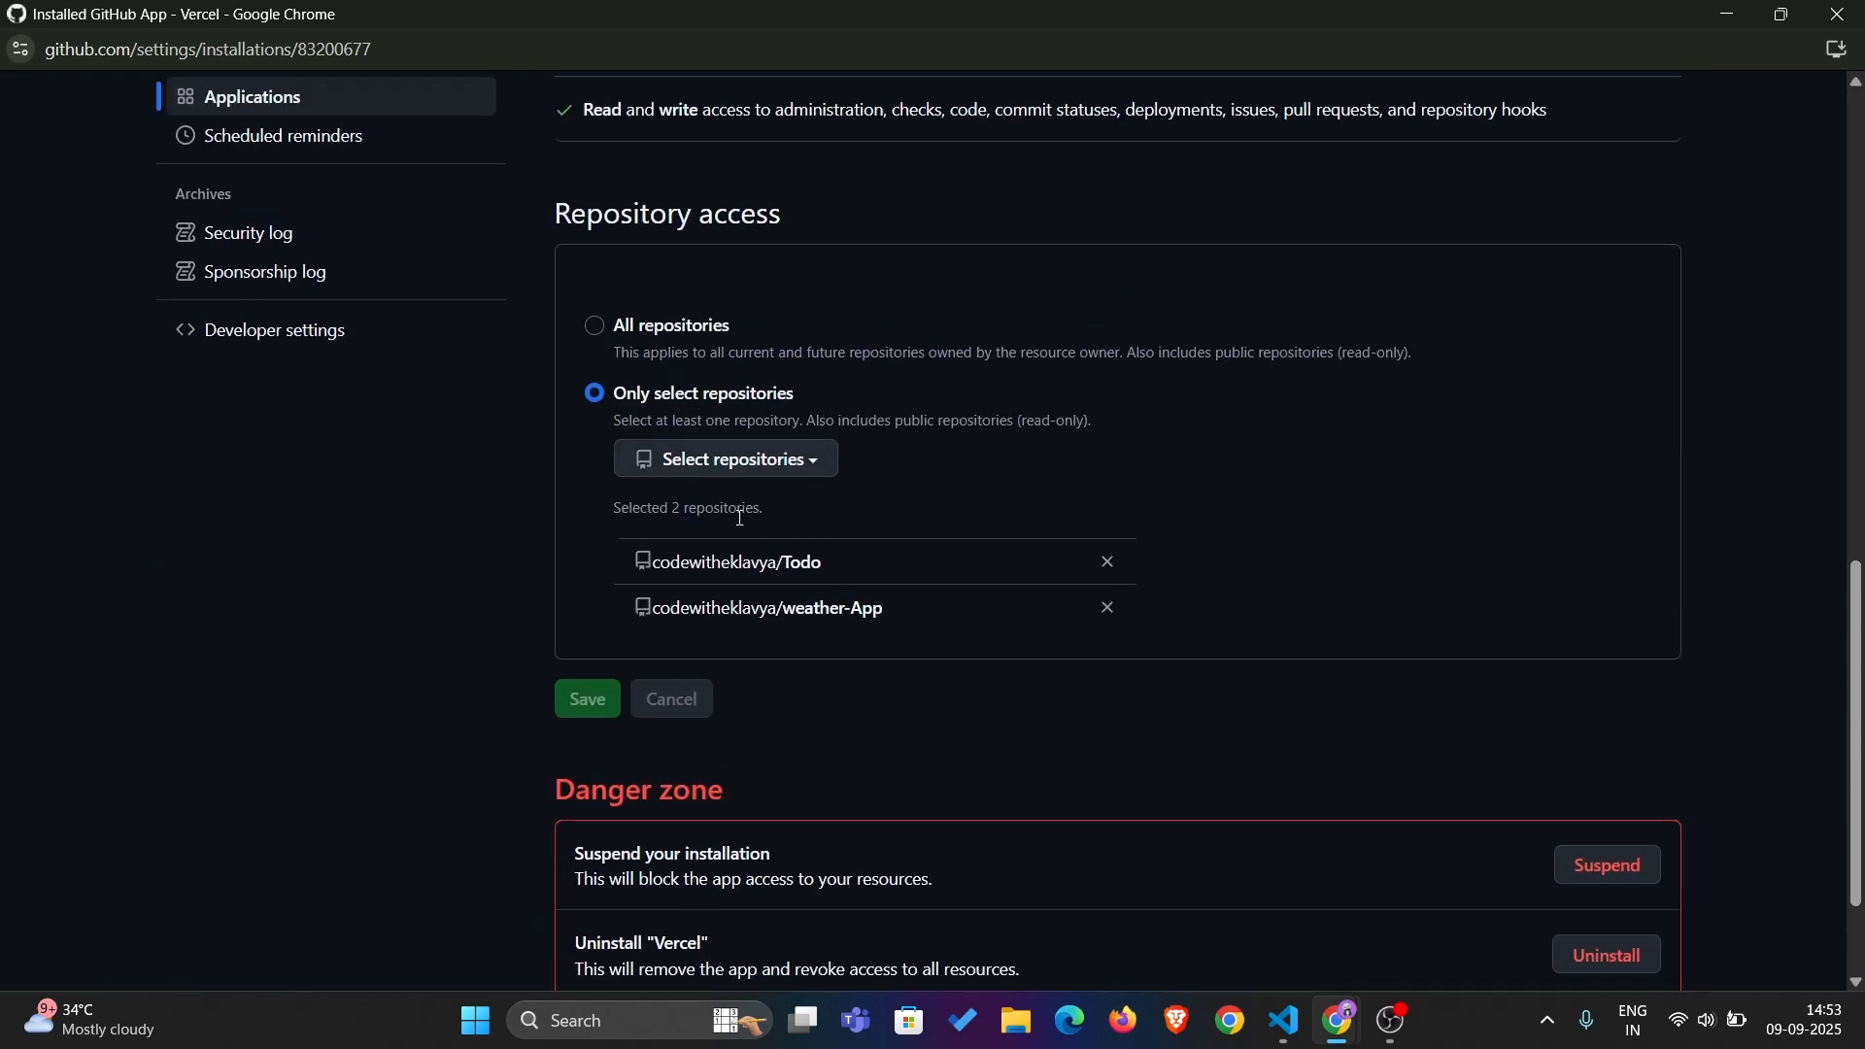
pyautogui.click(828, 465)
pyautogui.press('Escape')
# Grant Vercel access to all repositories and save the repository access settings
pyautogui.click(592, 330)
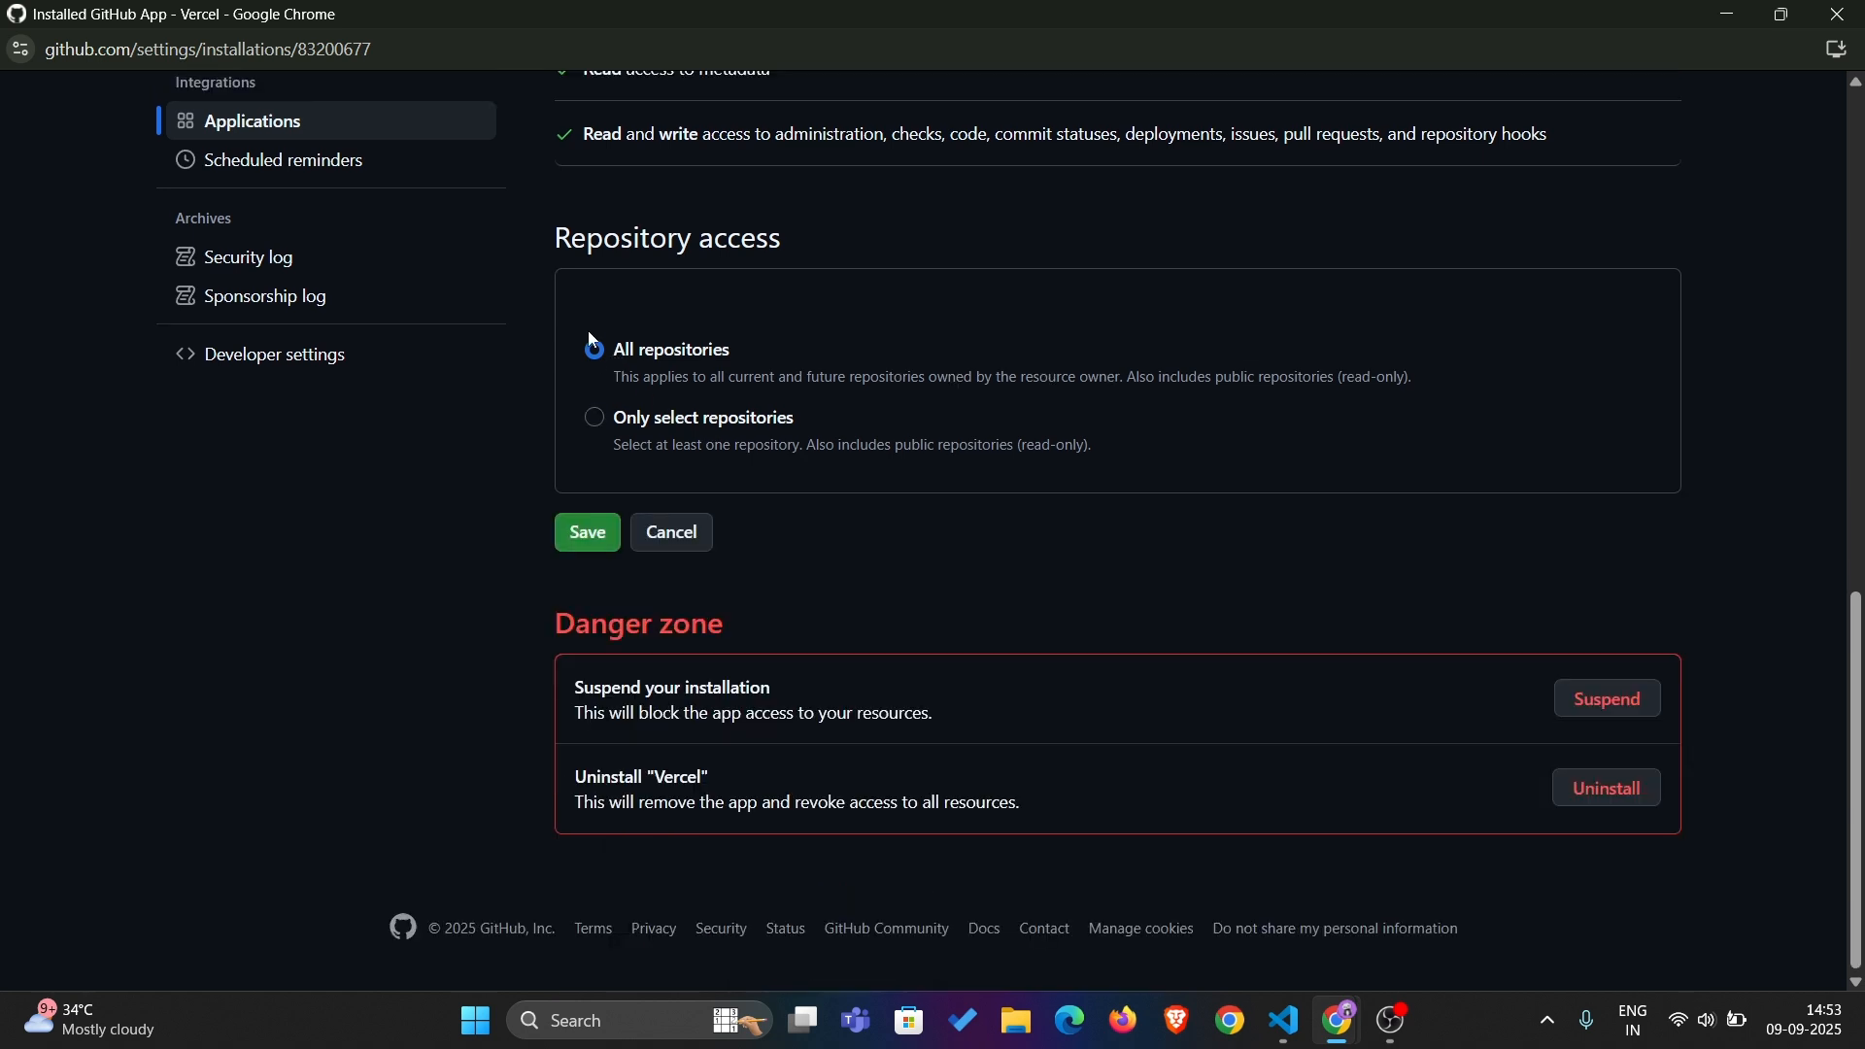
pyautogui.click(589, 532)
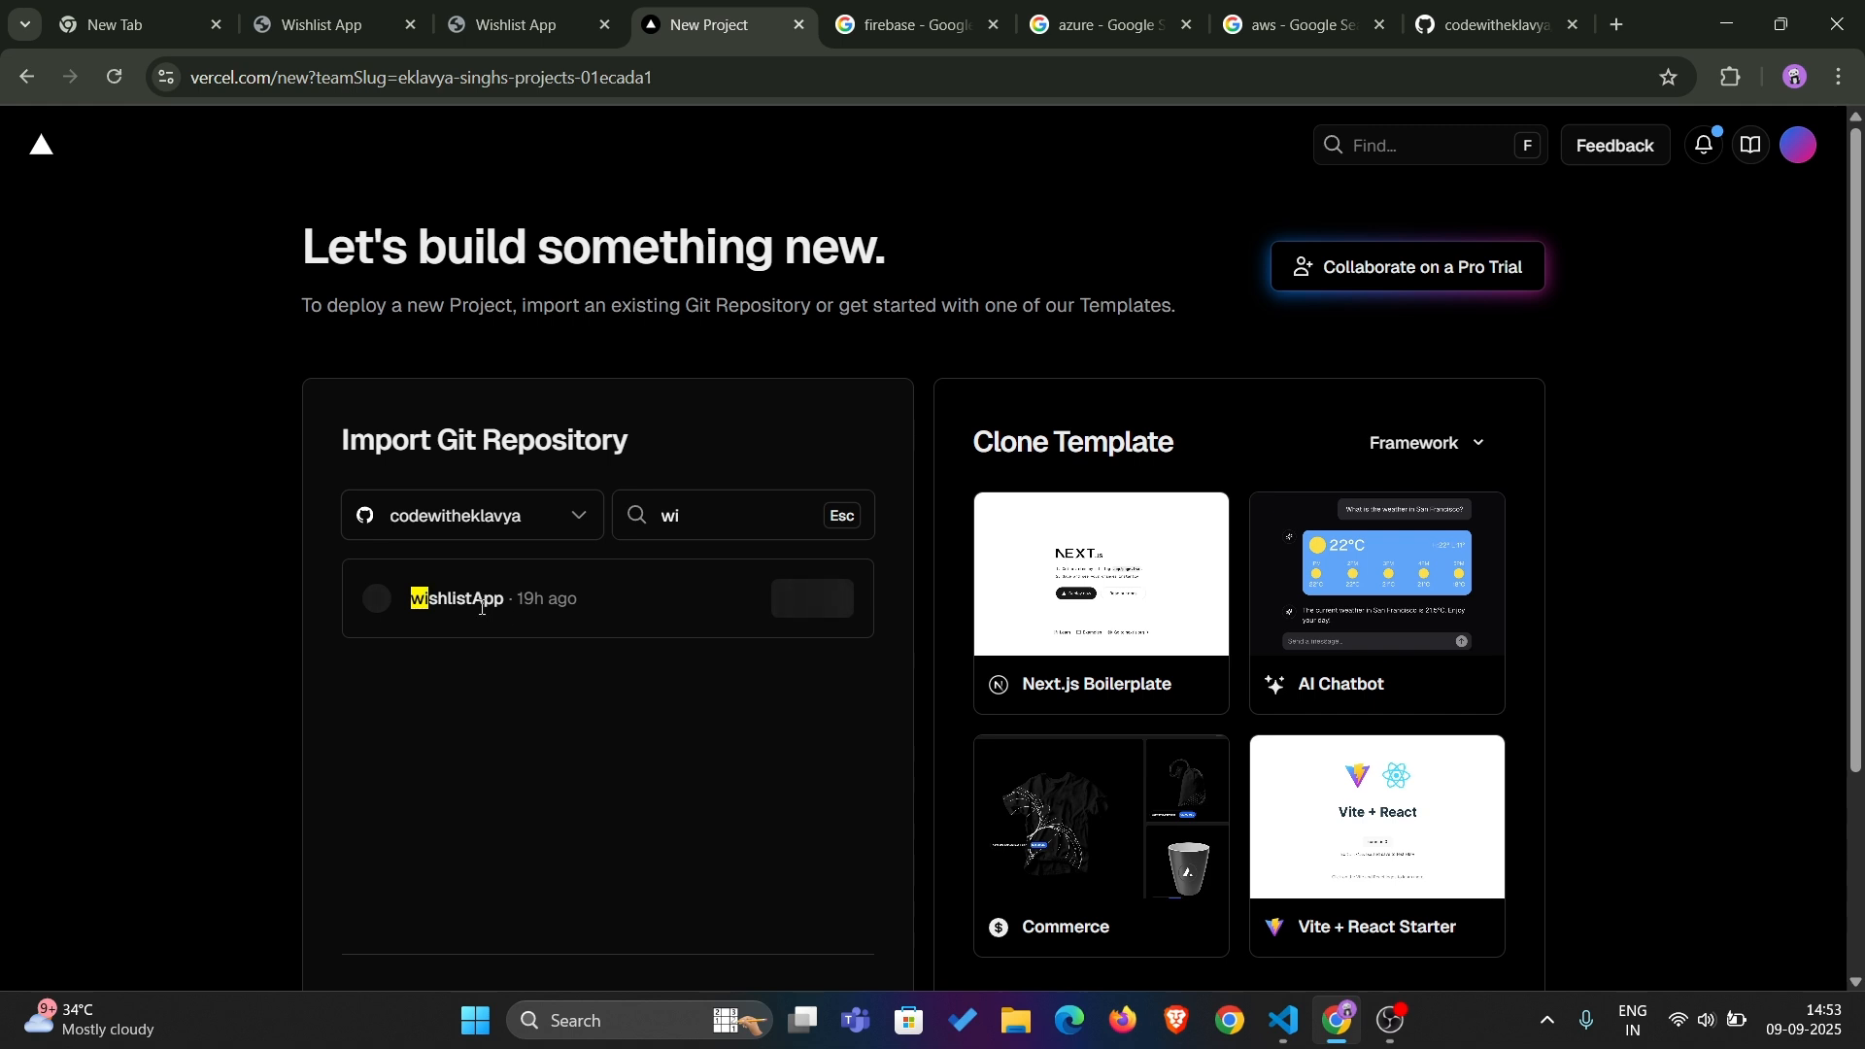
# Import the wishlistApp repository as a new Vercel project and deploy it with the default settings
pyautogui.click(811, 600)
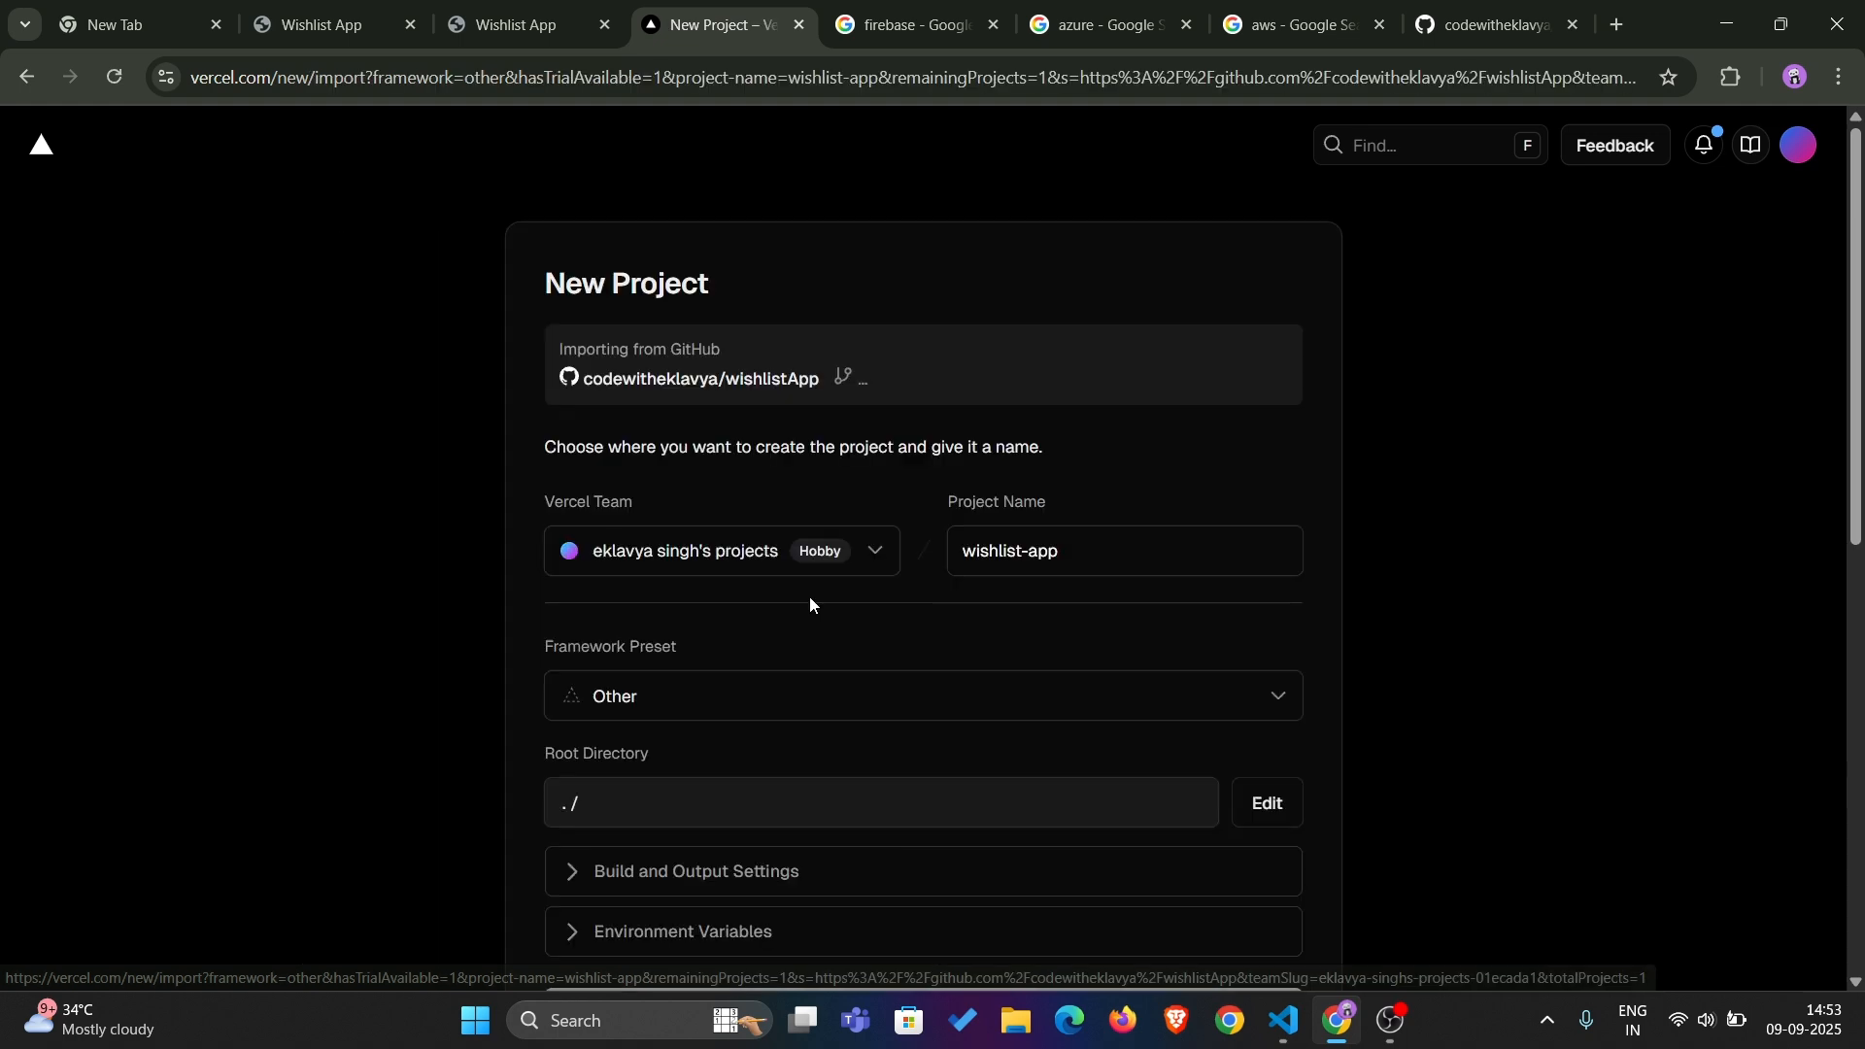
pyautogui.scroll(-9, 886, 639)
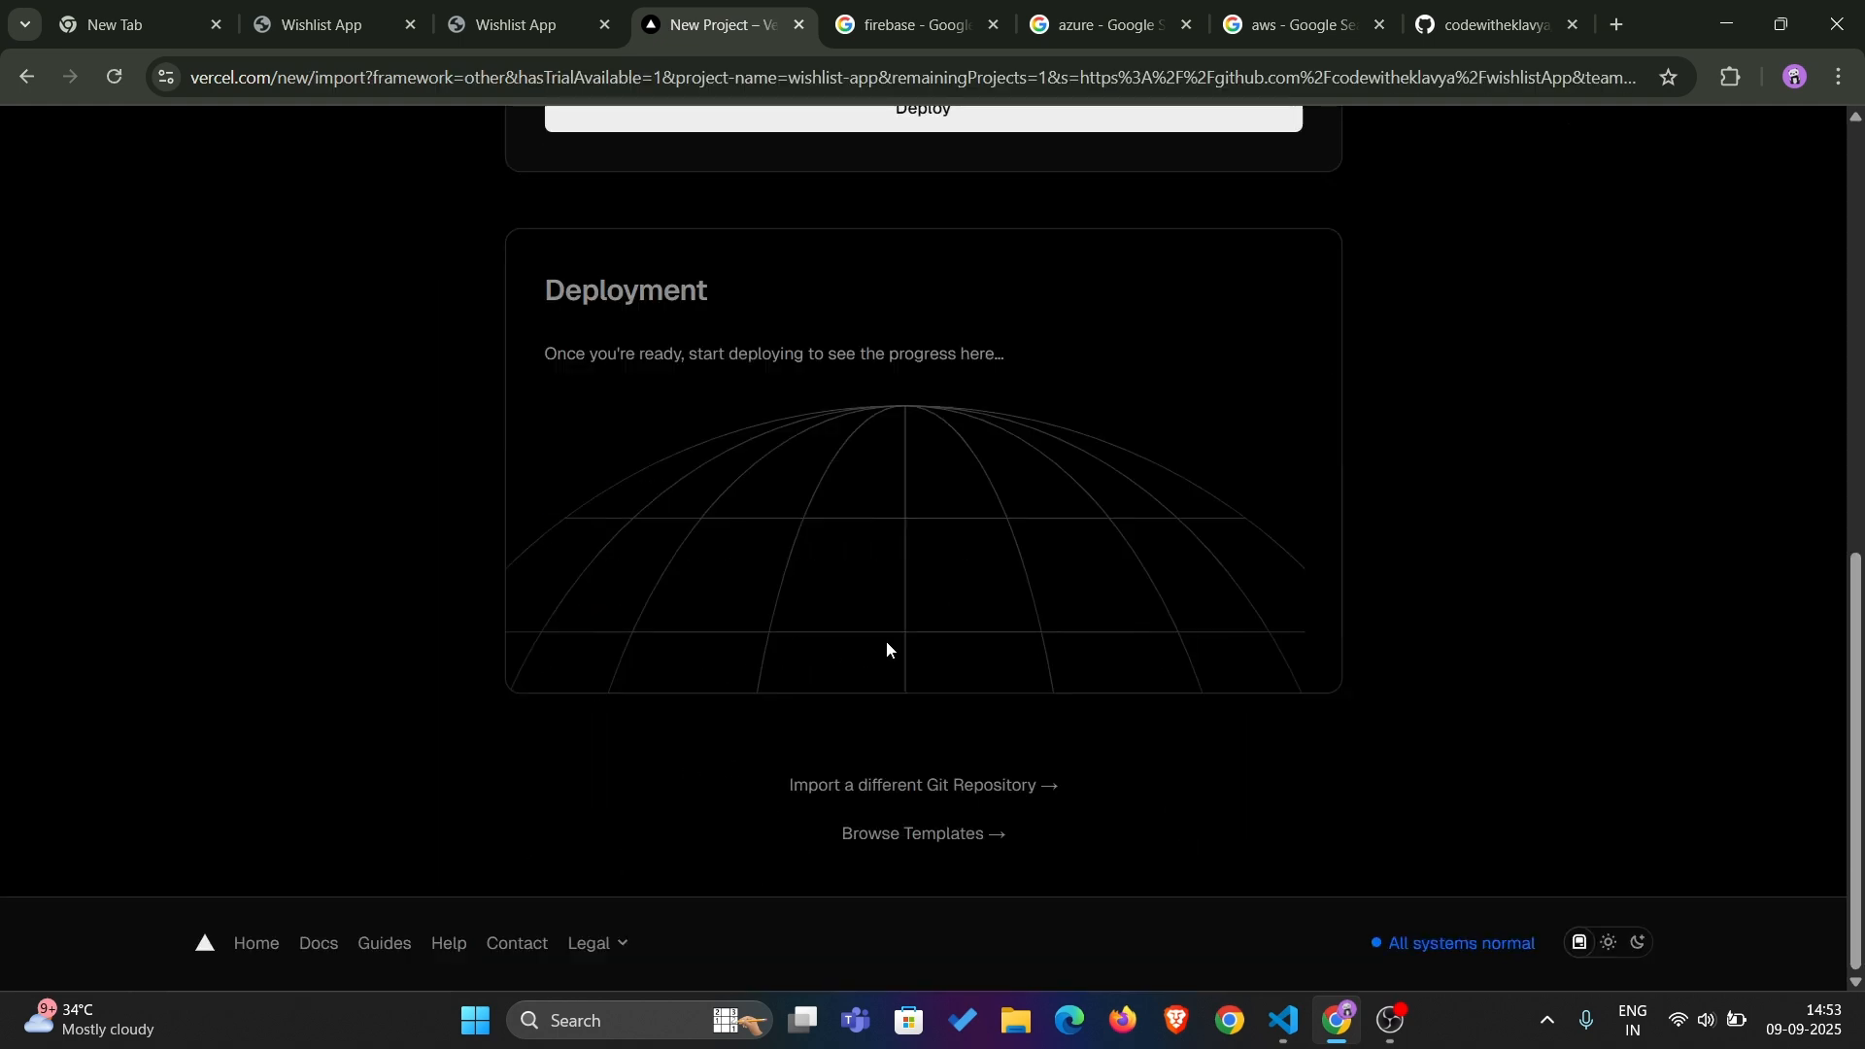
pyautogui.scroll(3, 936, 195)
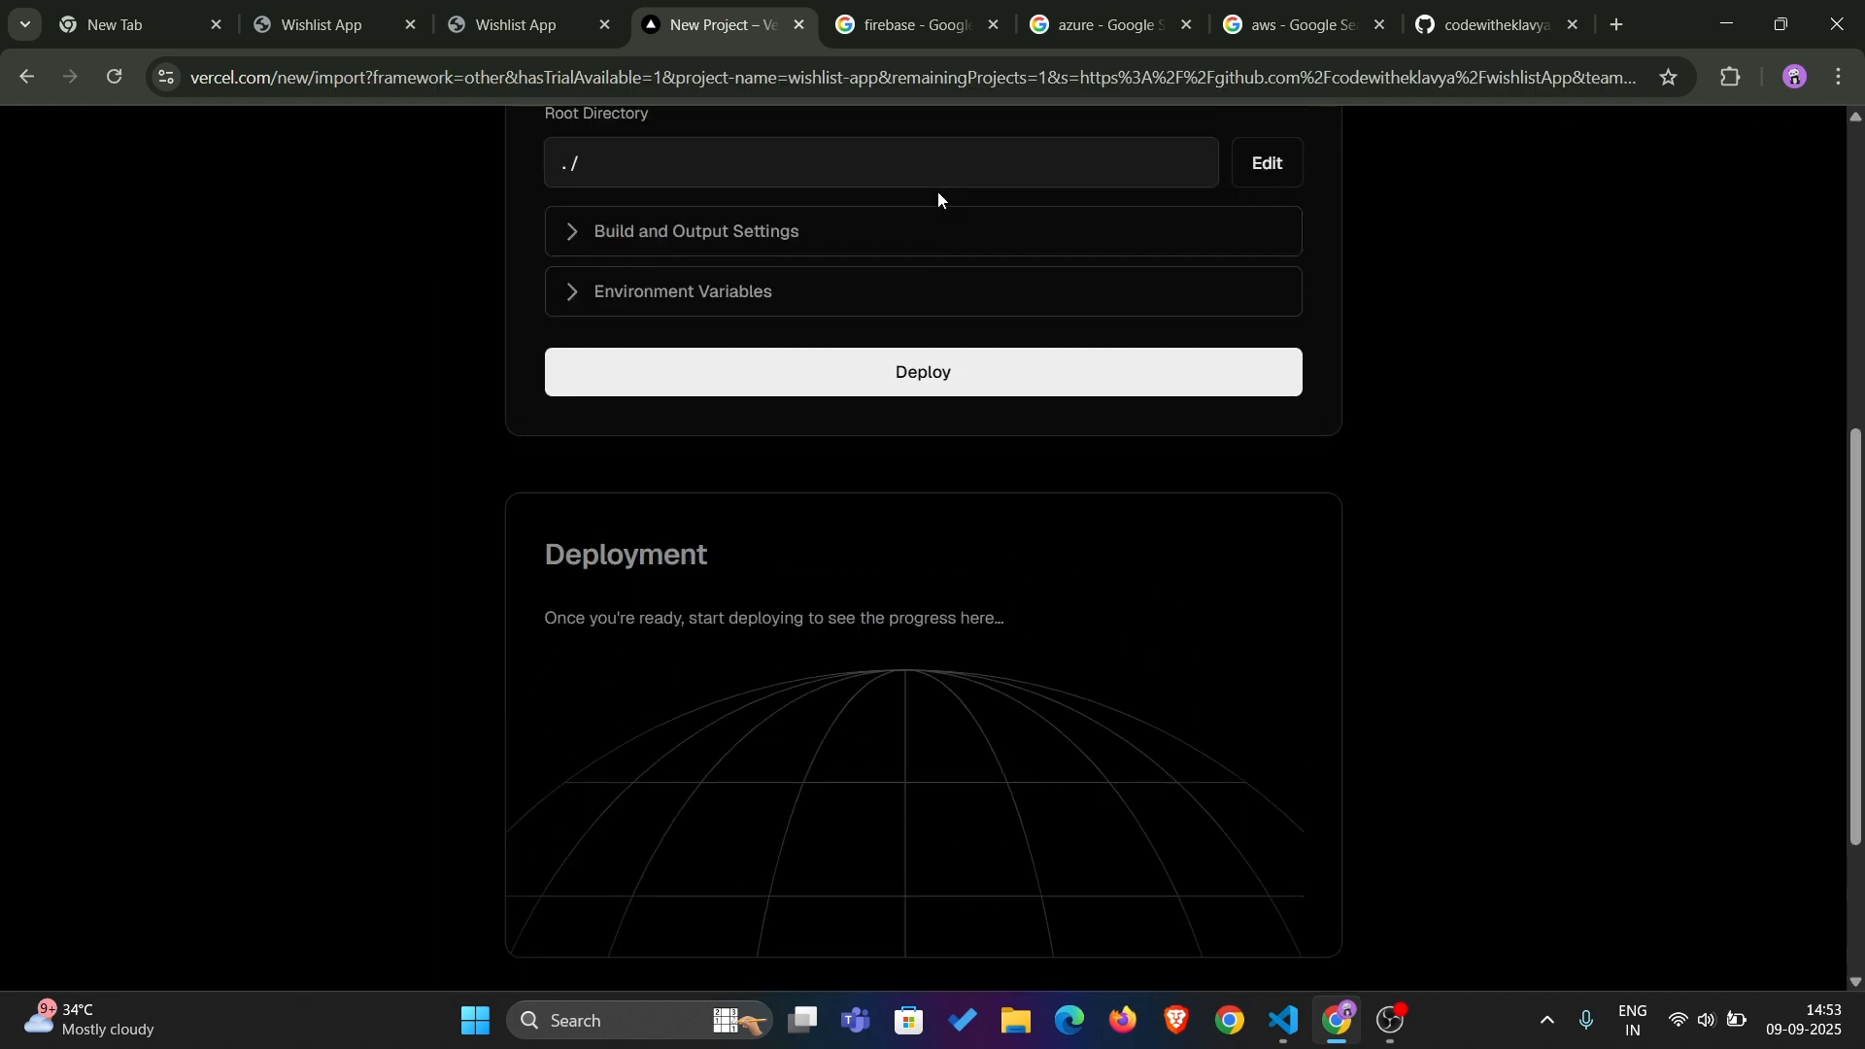
pyautogui.click(958, 372)
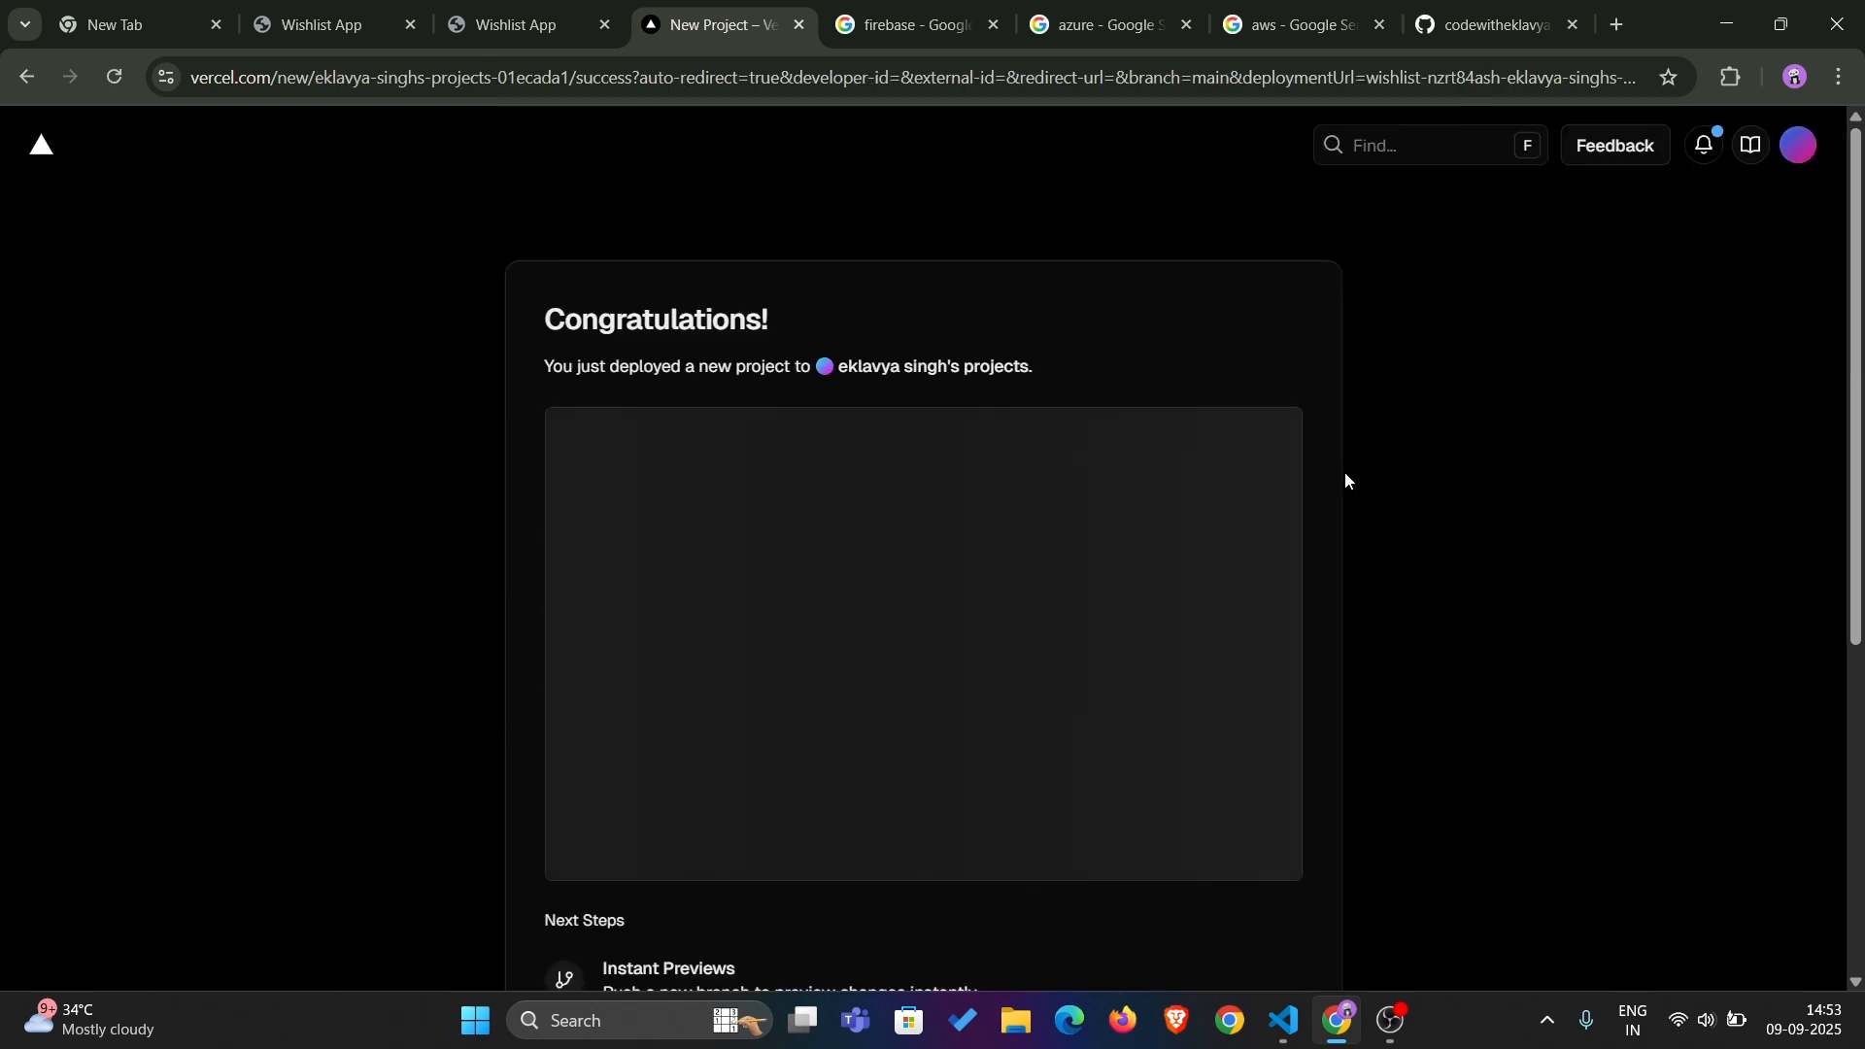
pyautogui.scroll(-4, 1348, 481)
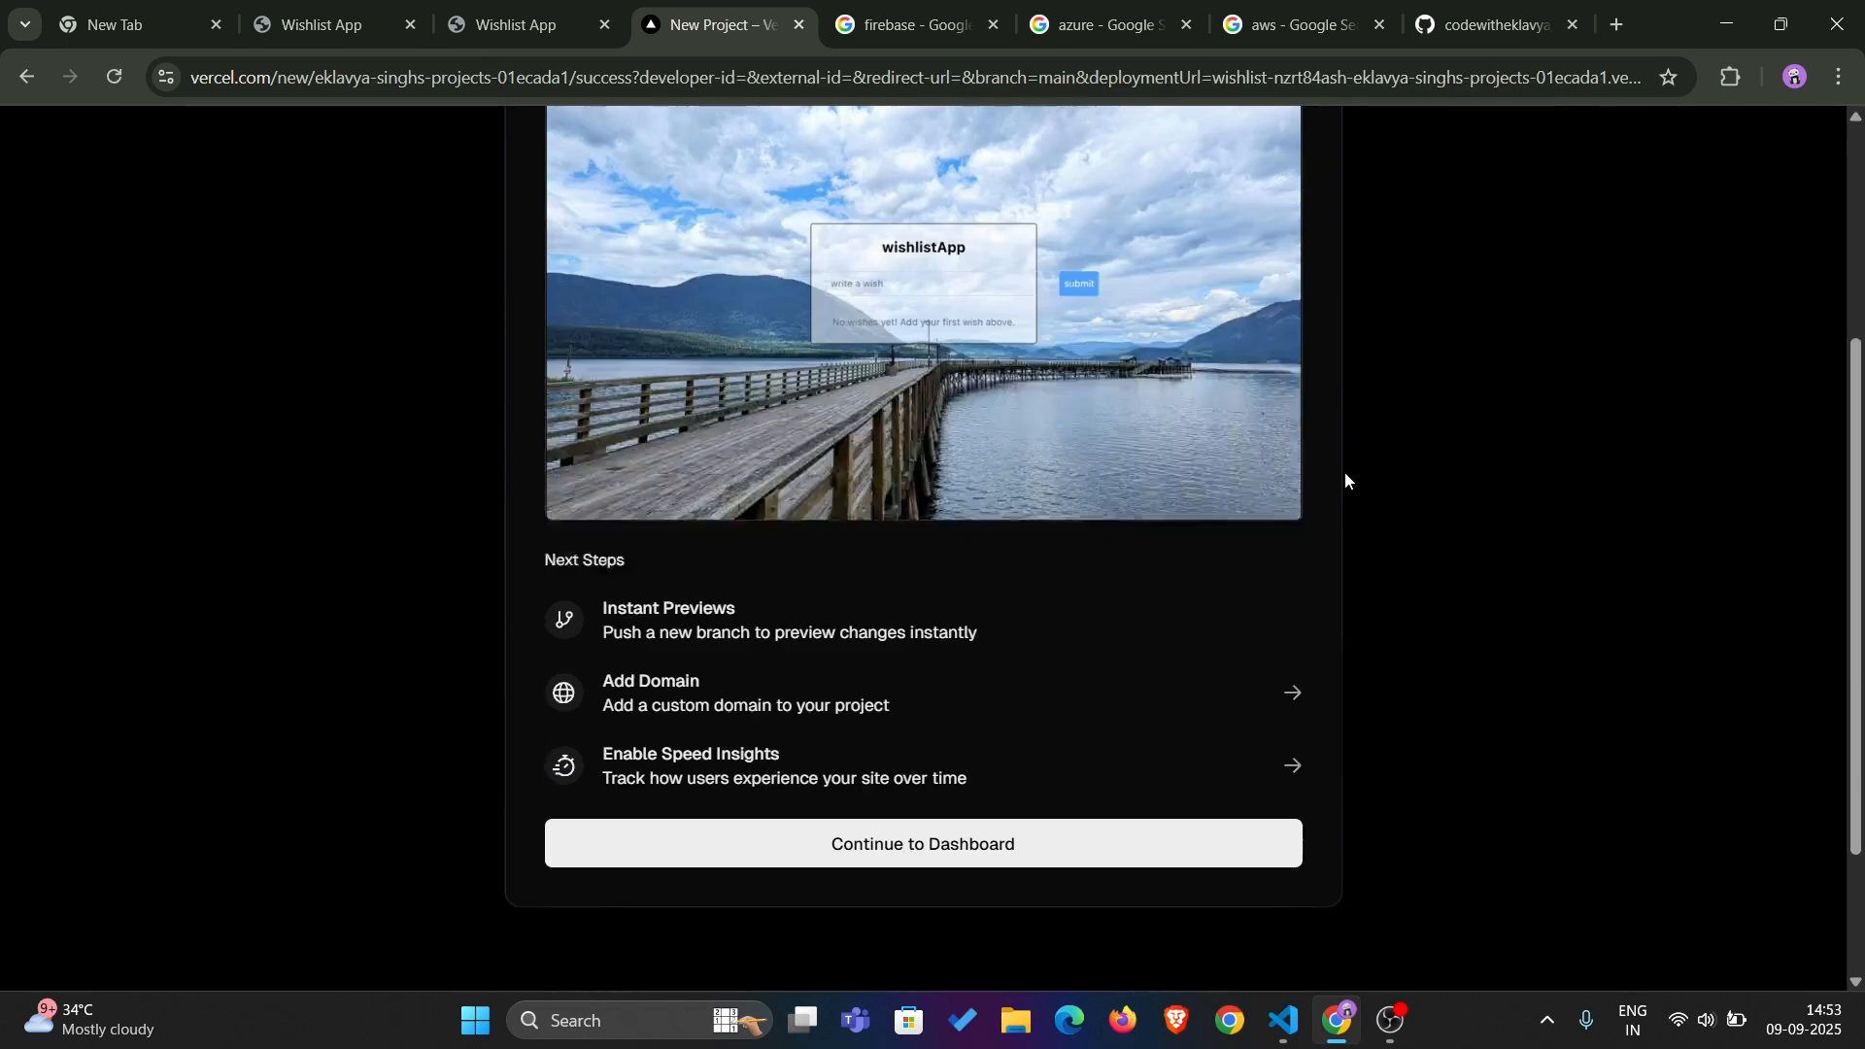
pyautogui.scroll(-1, 1345, 473)
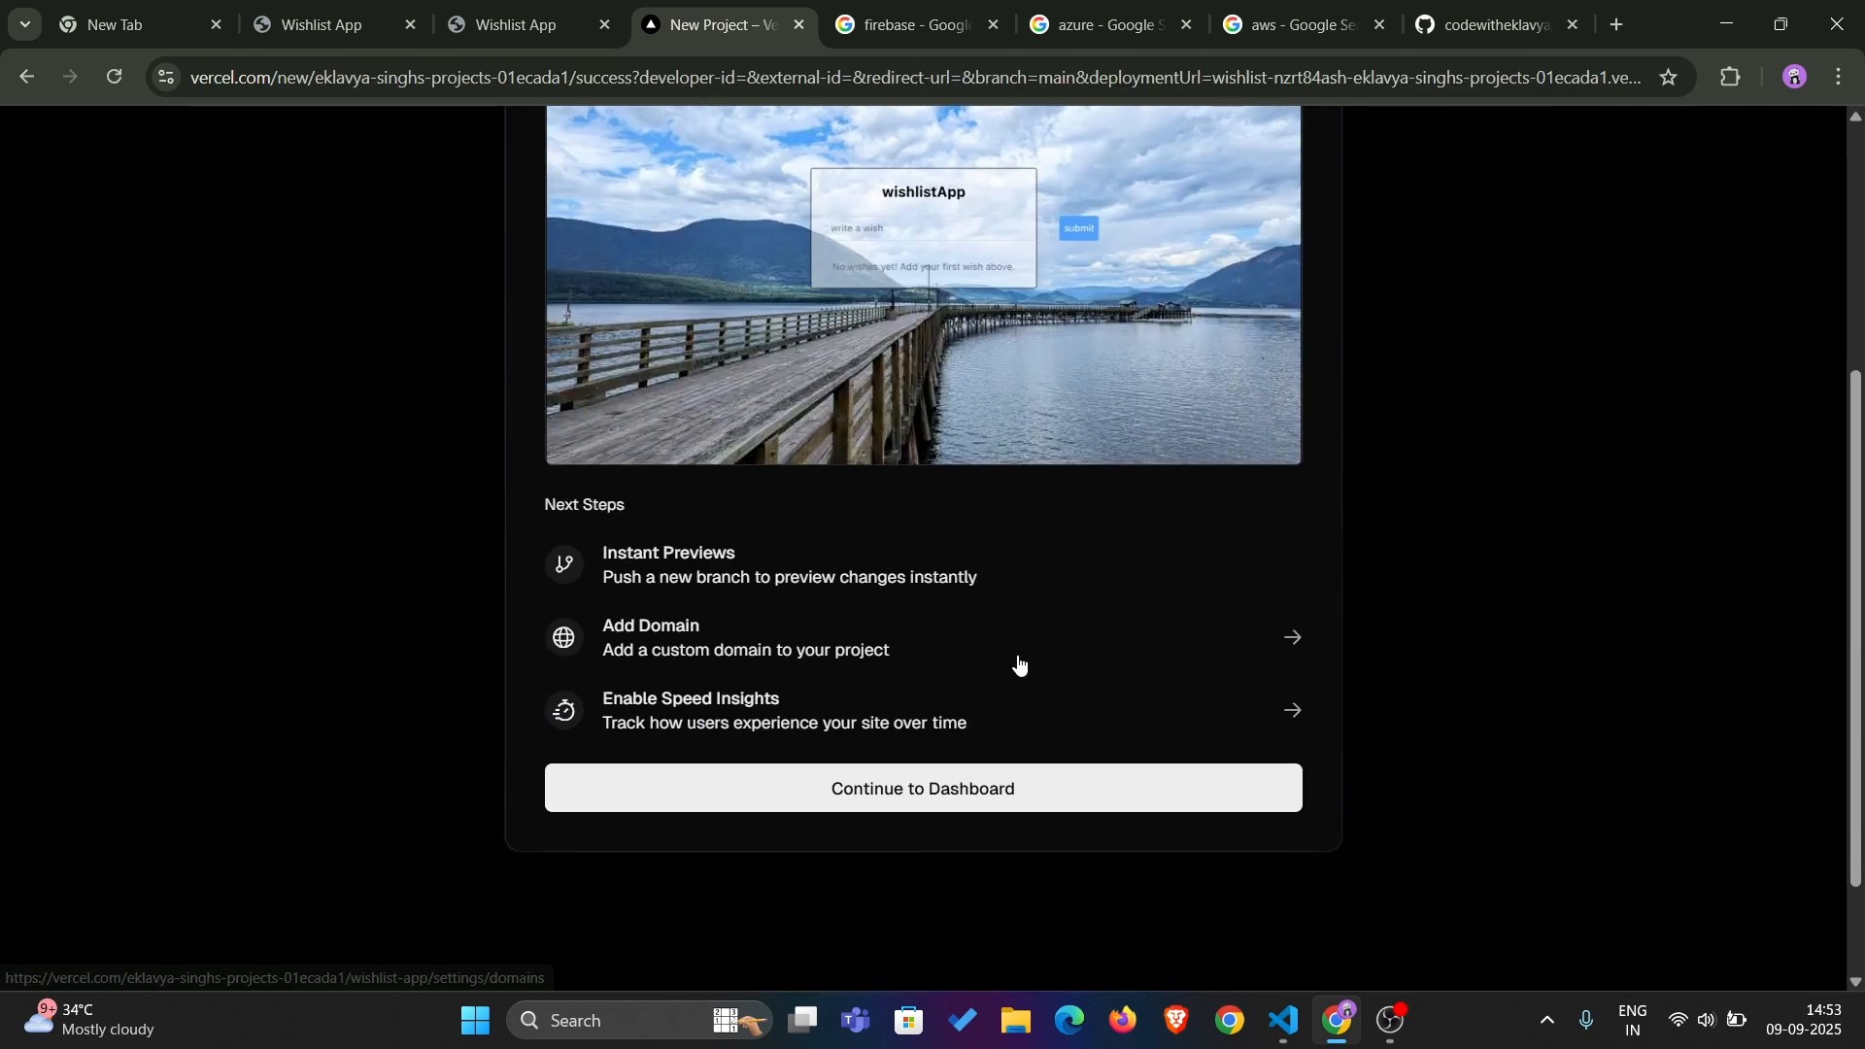
# Continue to the wishlist-app project dashboard, open its live site at wishlist-app-drab.vercel.app and inspect the full web address
pyautogui.click(919, 803)
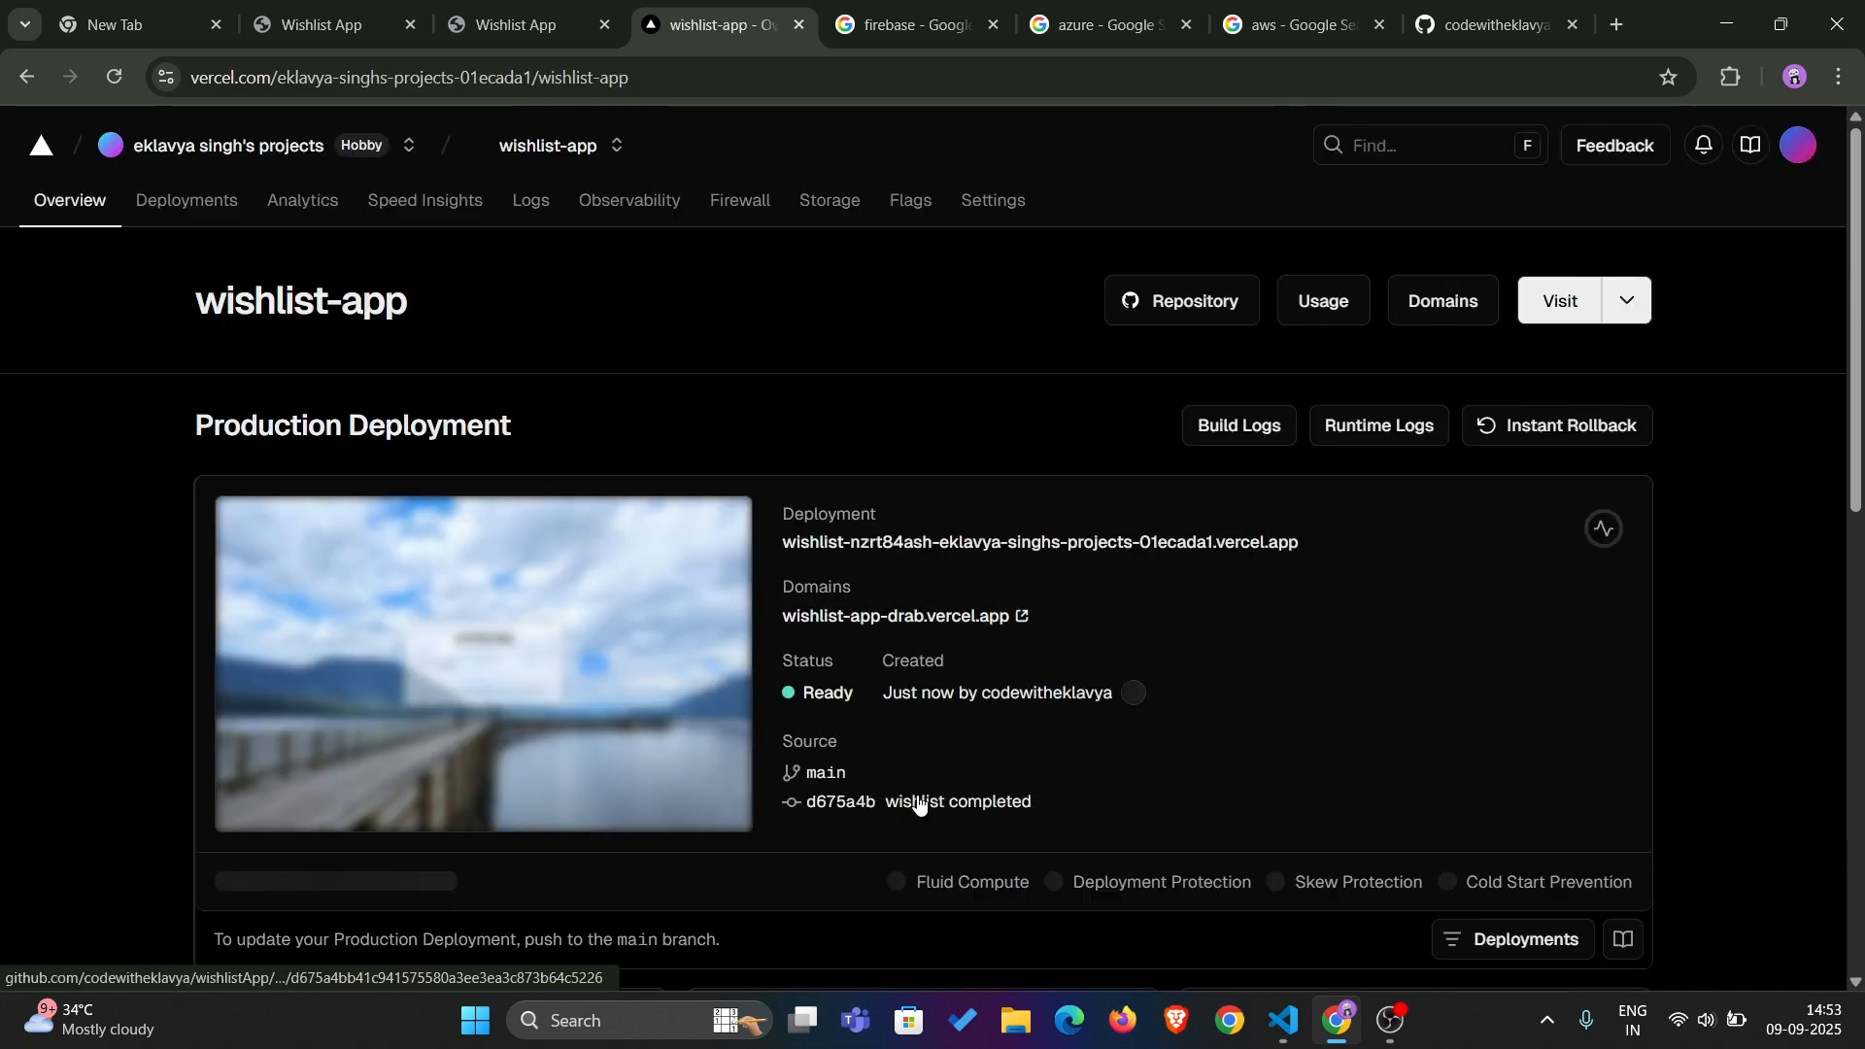
pyautogui.click(851, 615)
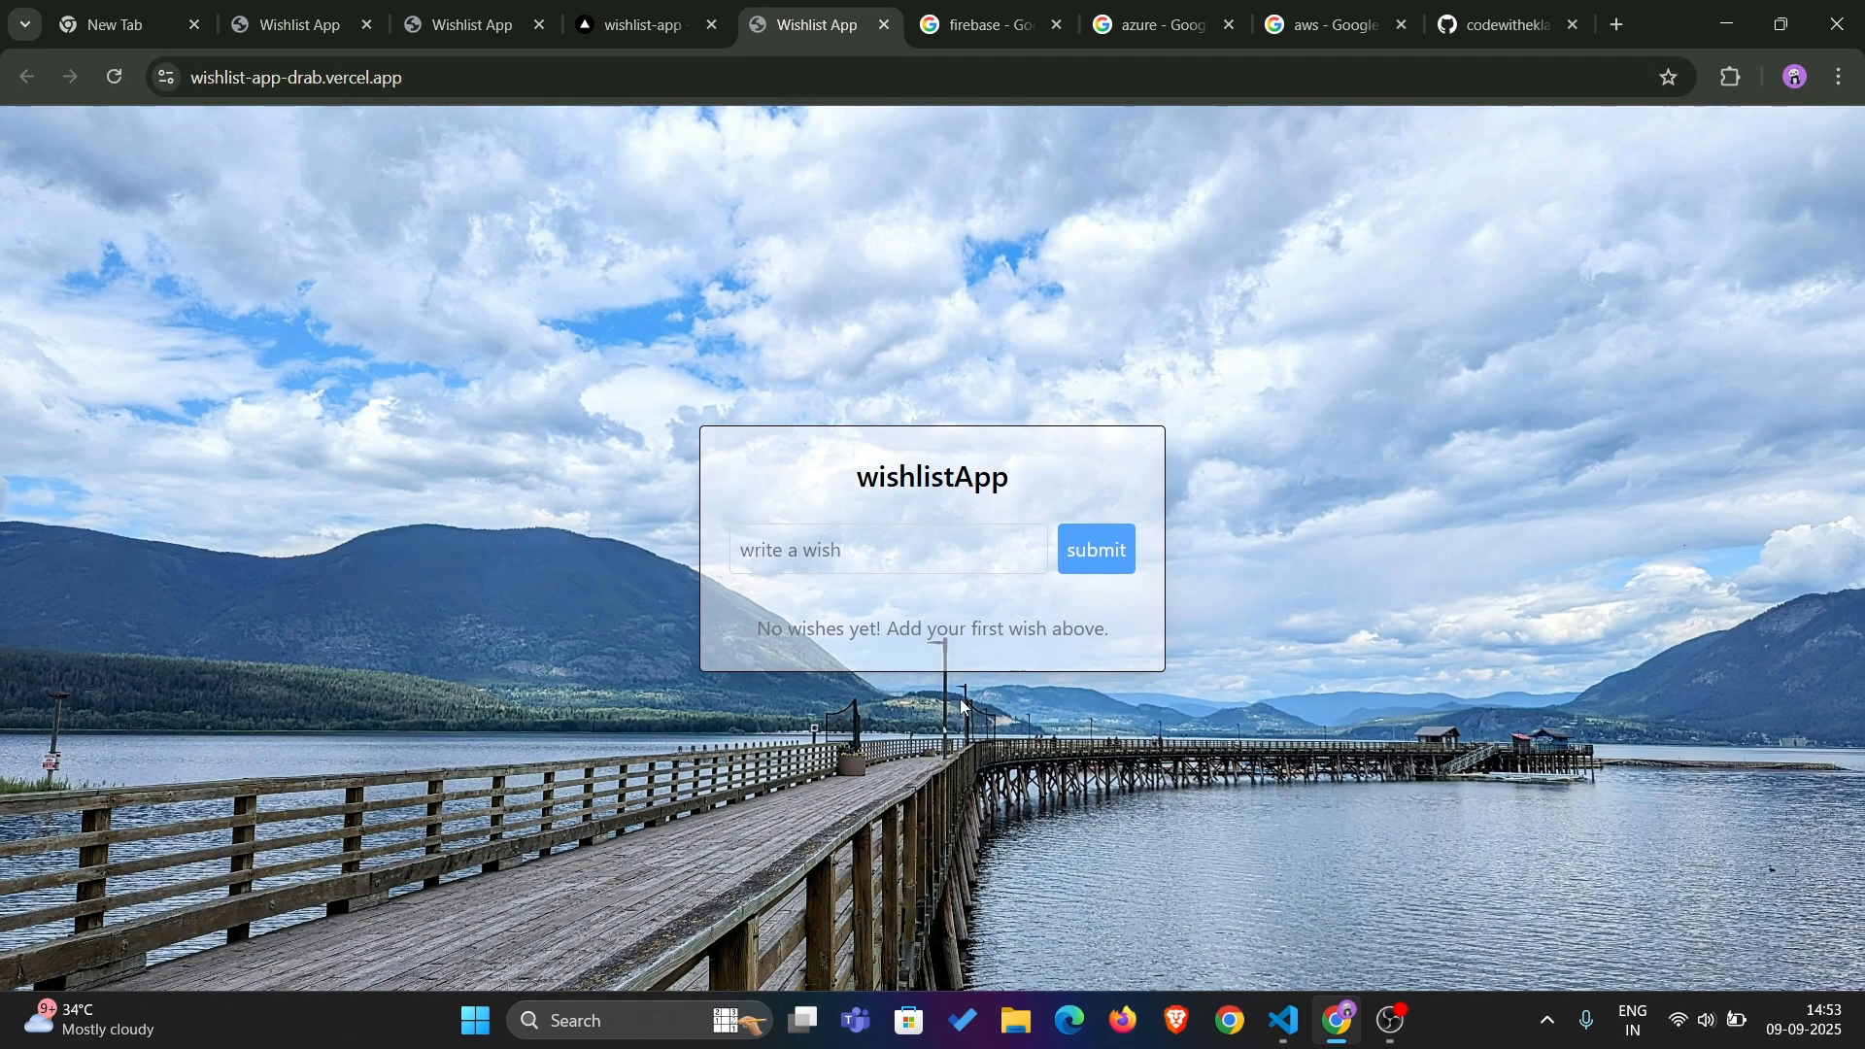
pyautogui.click(521, 85)
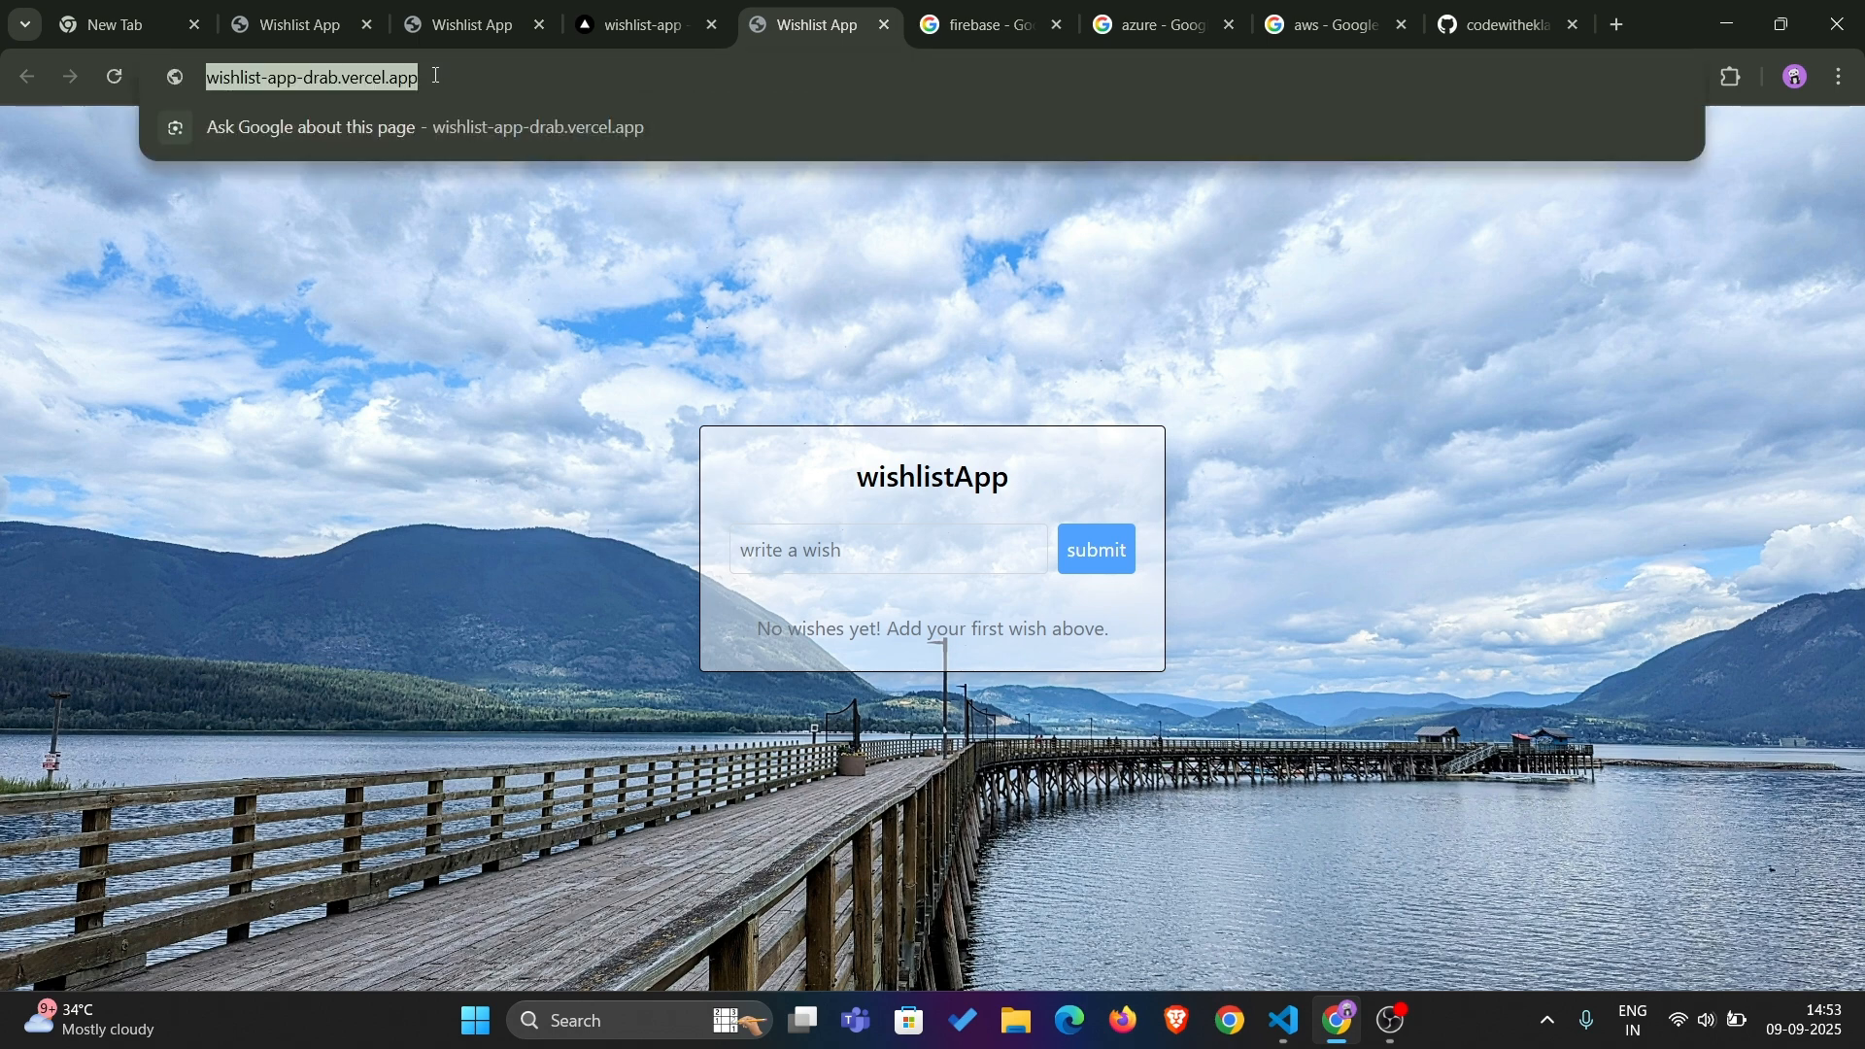
pyautogui.click(525, 82)
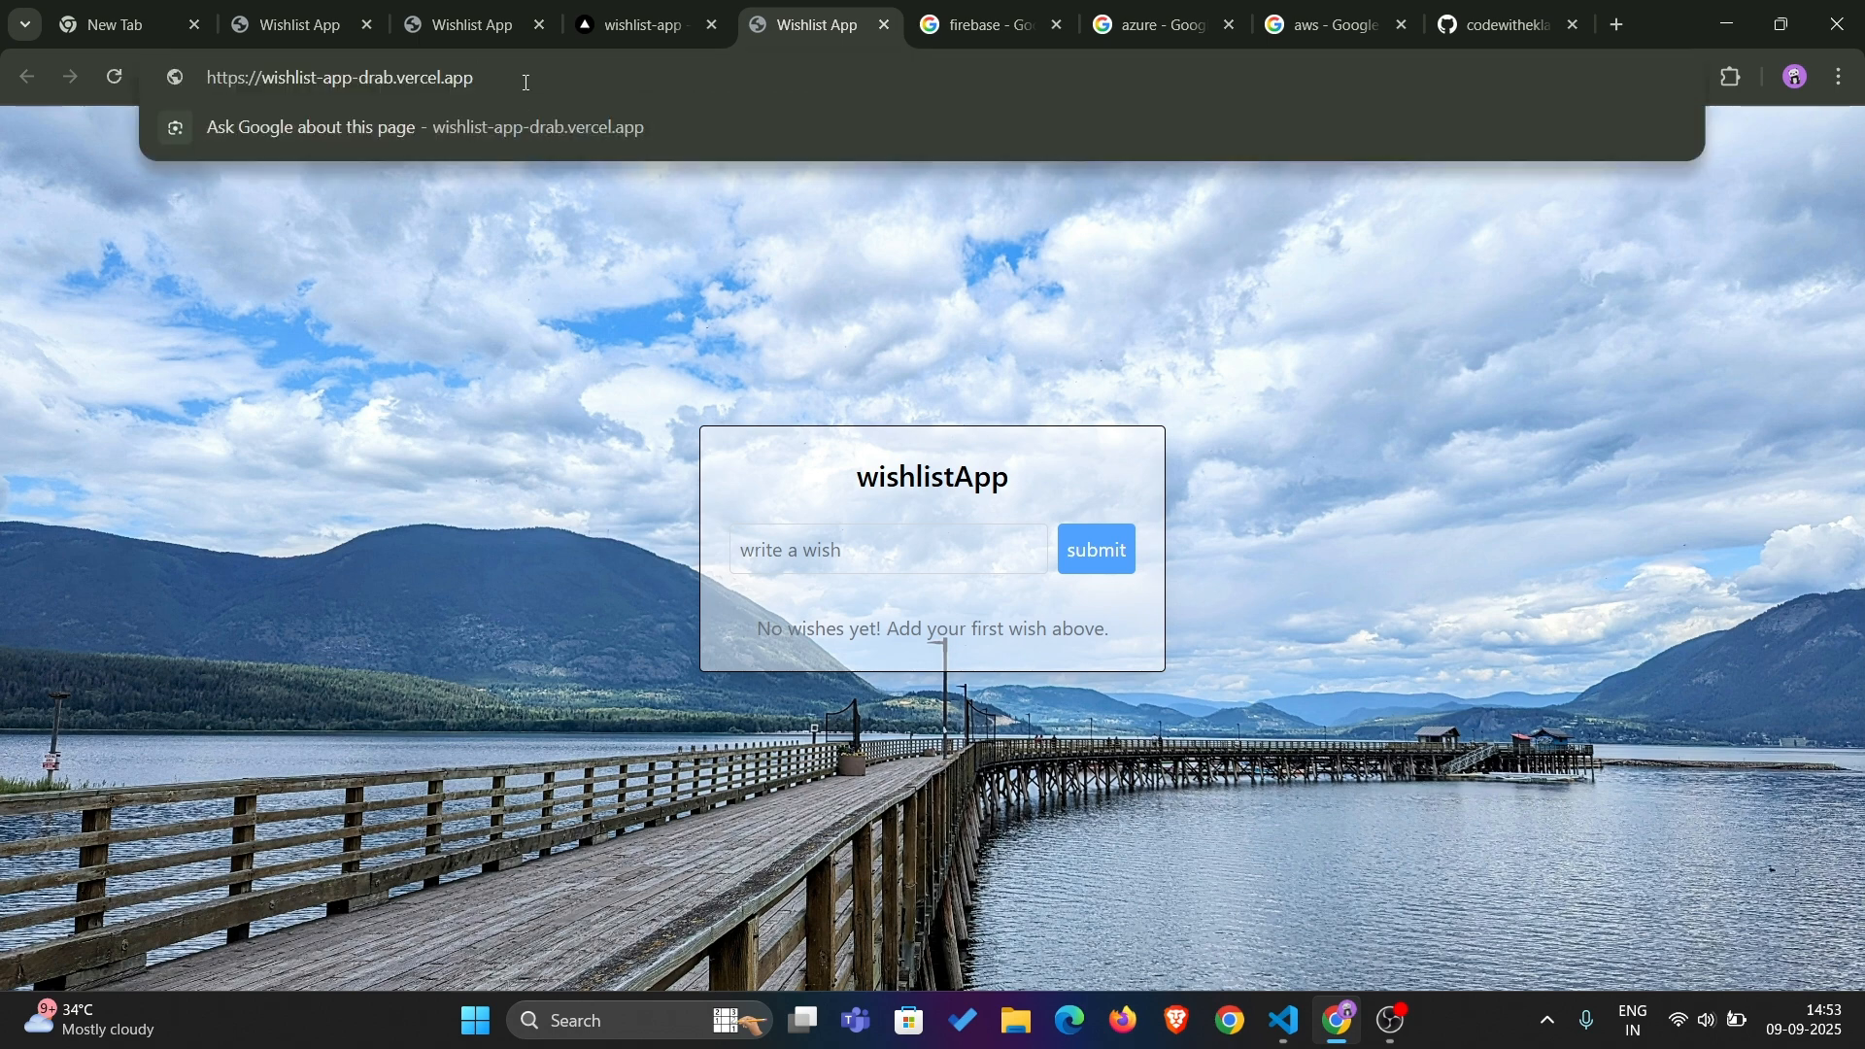
pyautogui.click(500, 342)
# Return to the Vercel account's projects overview and open the live site of the weather-app-oy6z project
pyautogui.click(641, 24)
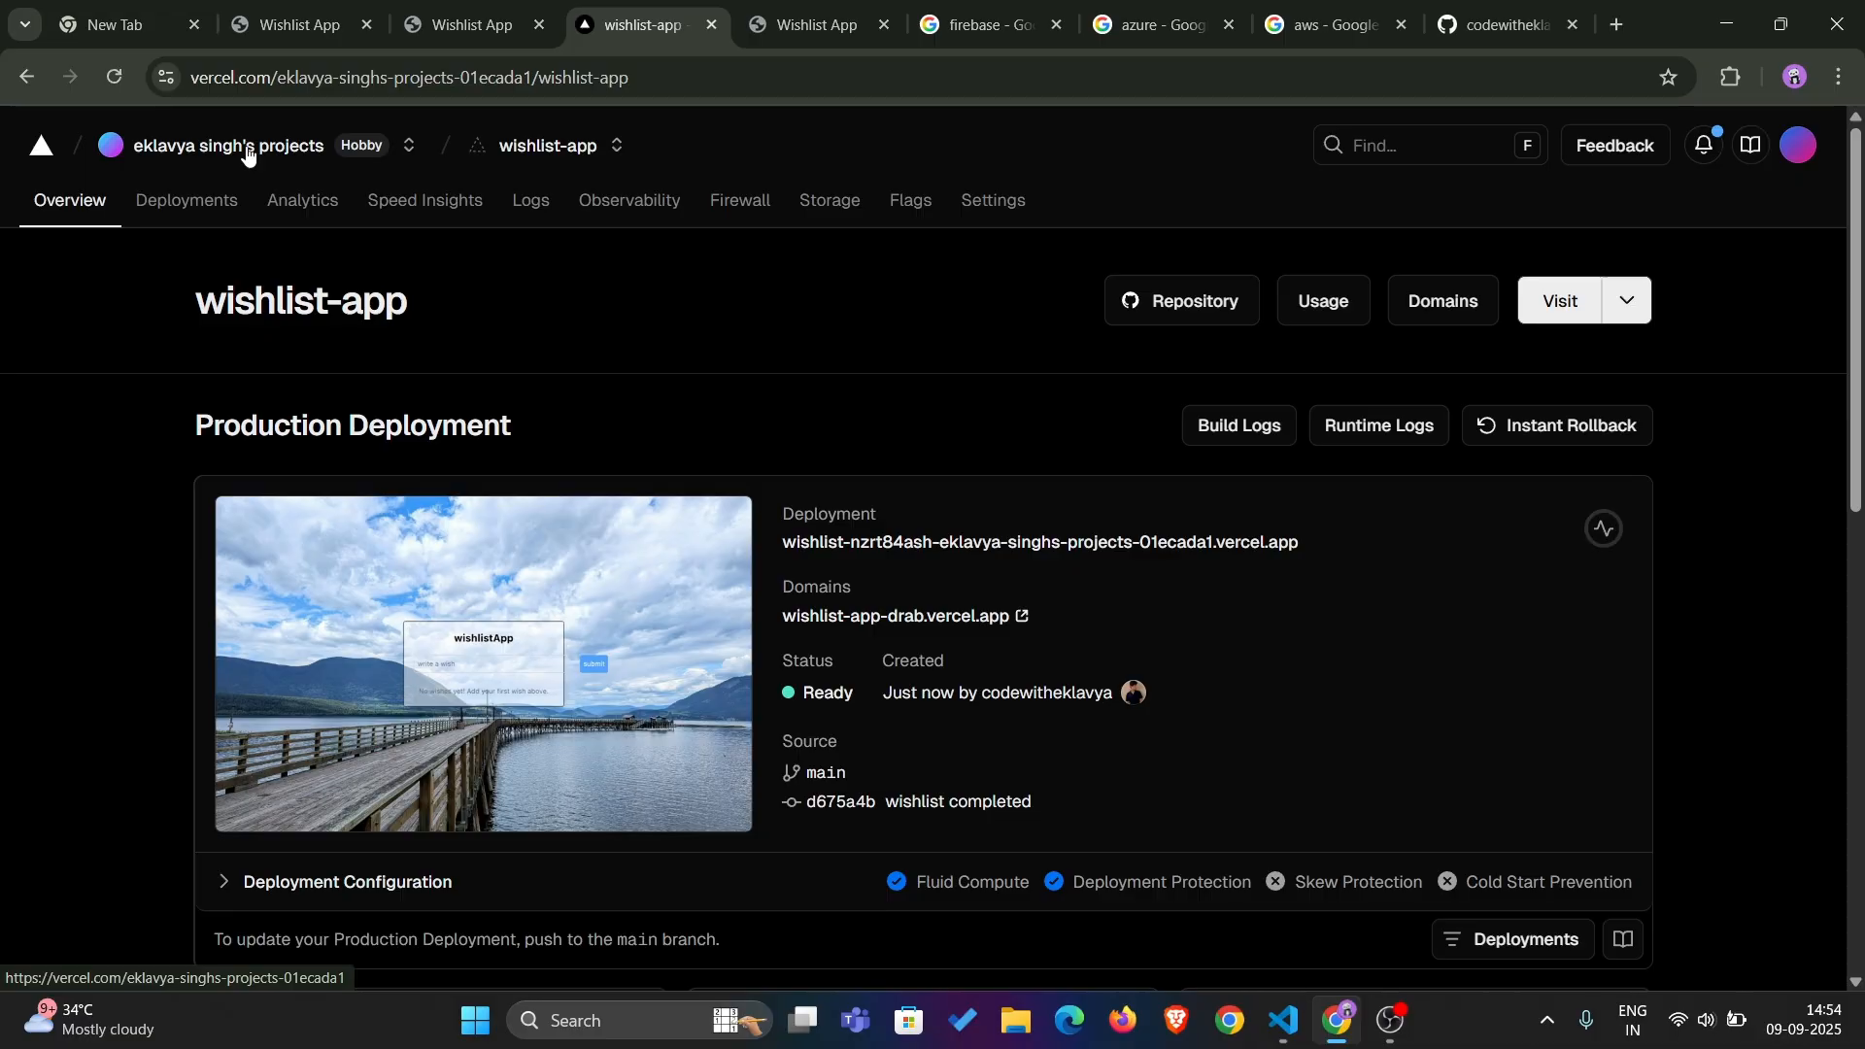
pyautogui.click(242, 146)
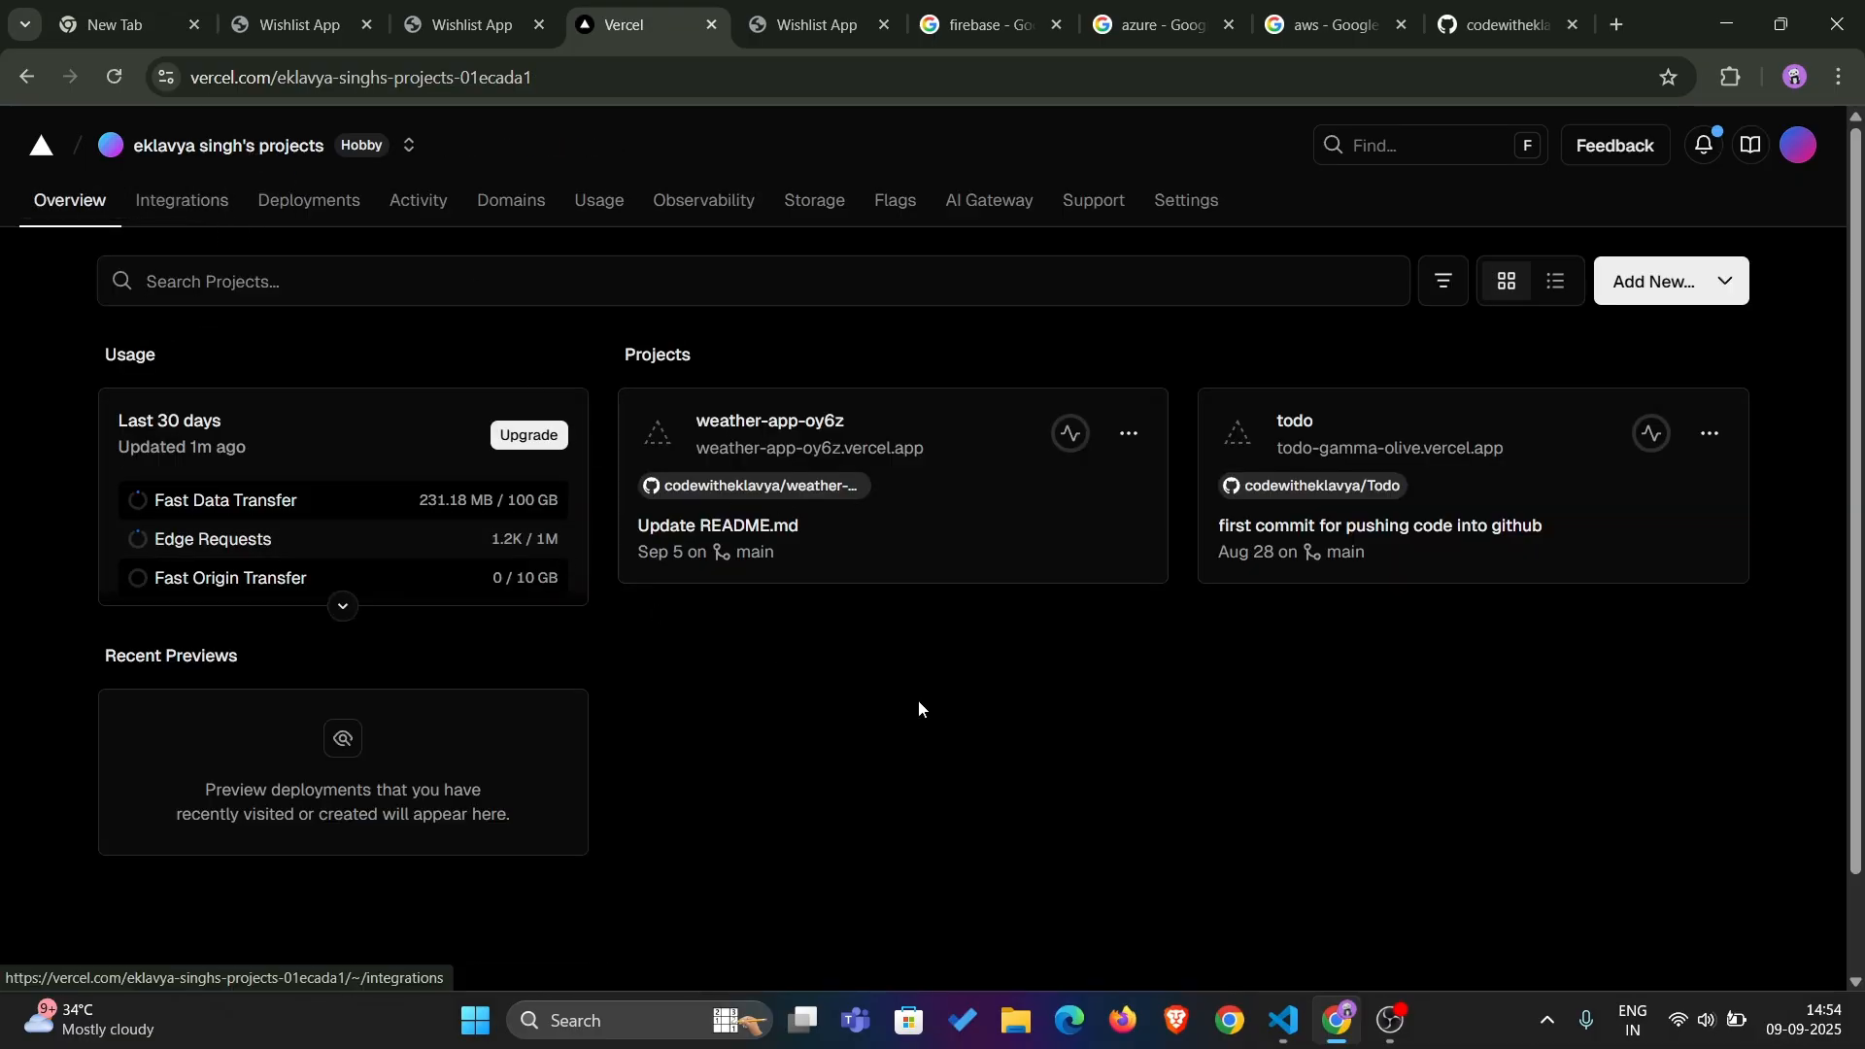
pyautogui.click(786, 449)
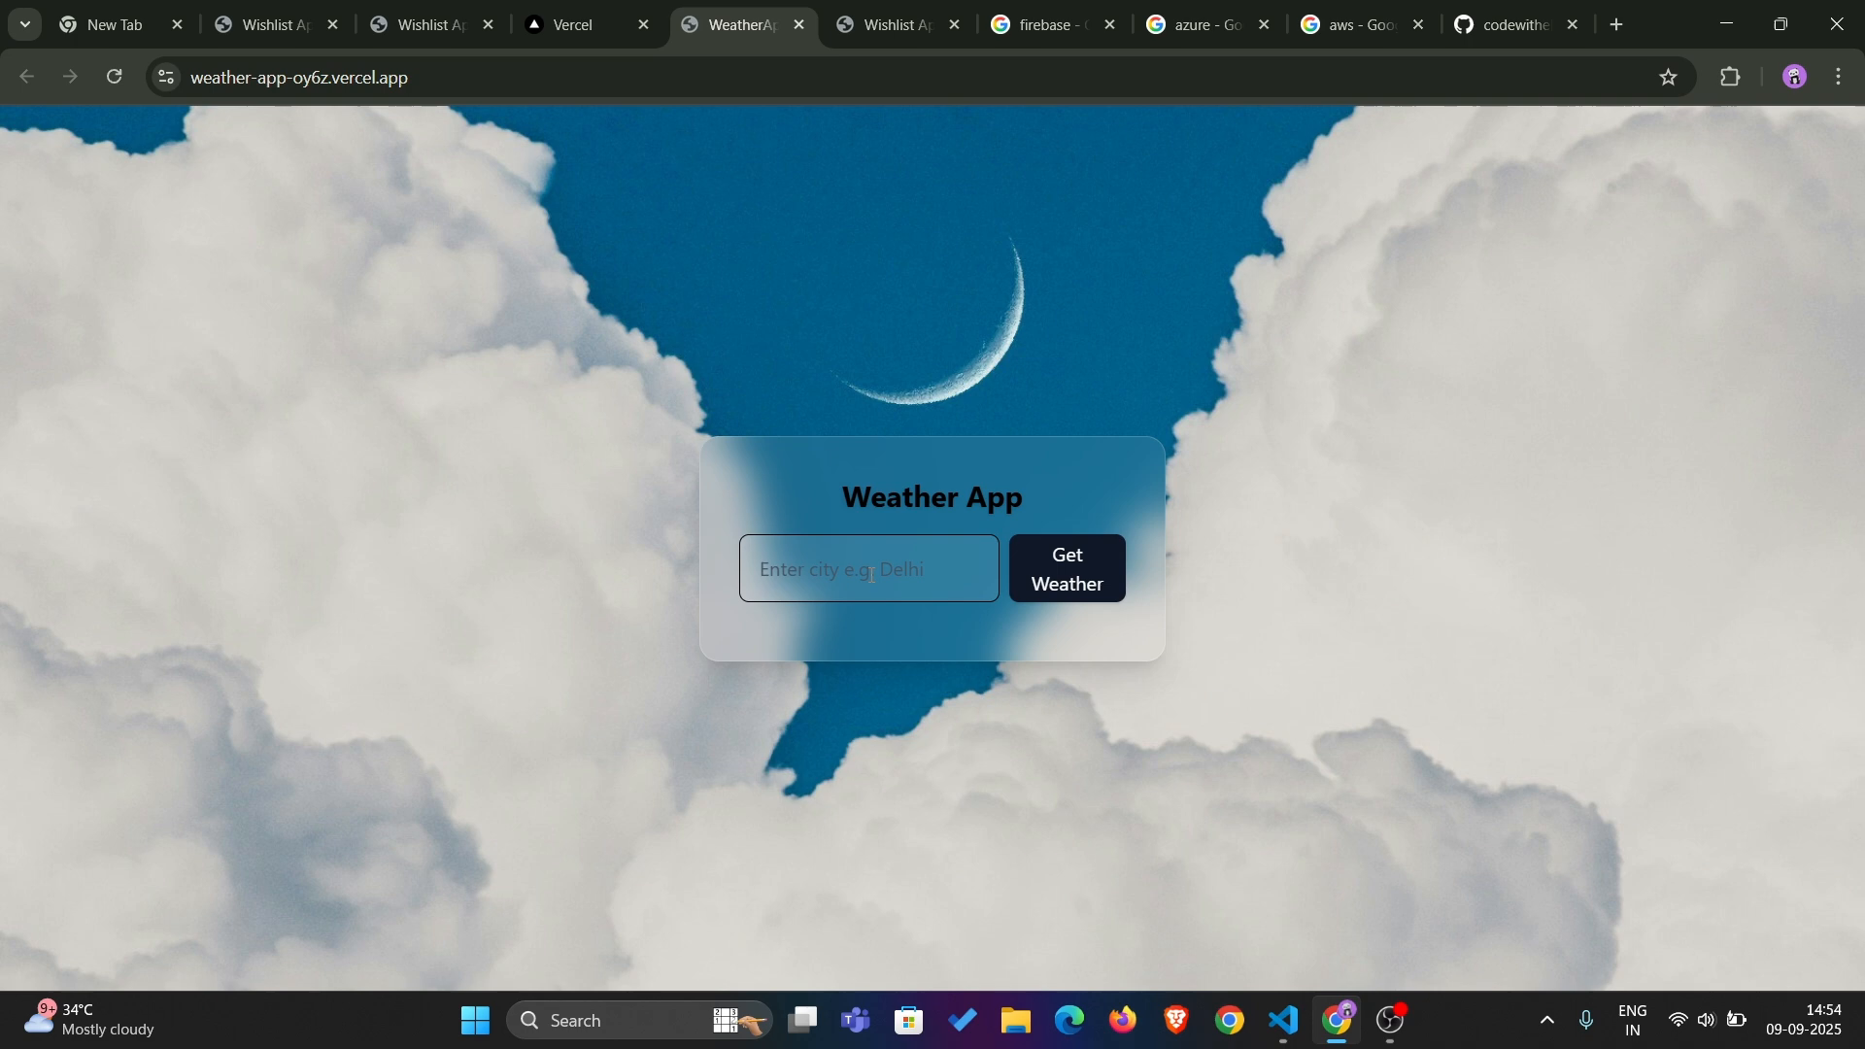
# Get the weather for "jamshedpur" in the deployed Weather App
pyautogui.click(871, 575)
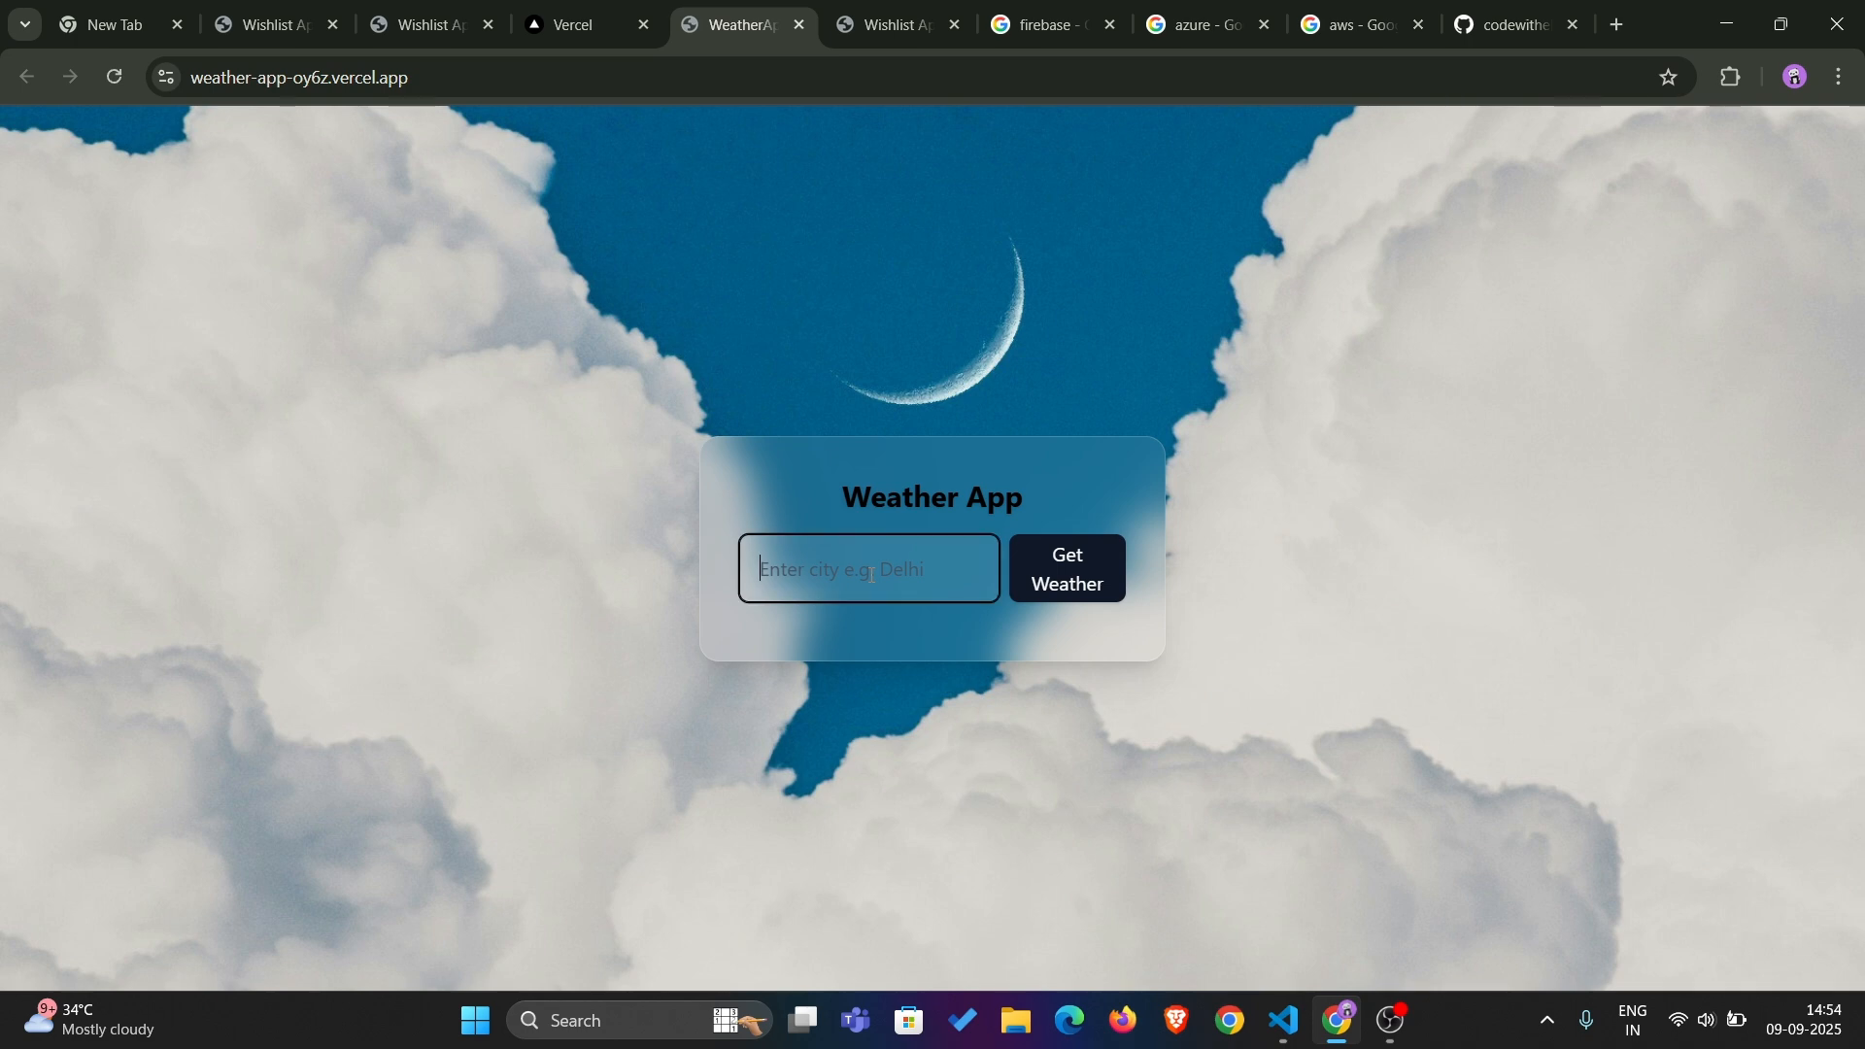
pyautogui.write('jamshedu')
pyautogui.press('BackSpace')
pyautogui.press('BackSpace')
pyautogui.write('dpur')
pyautogui.click(1074, 554)
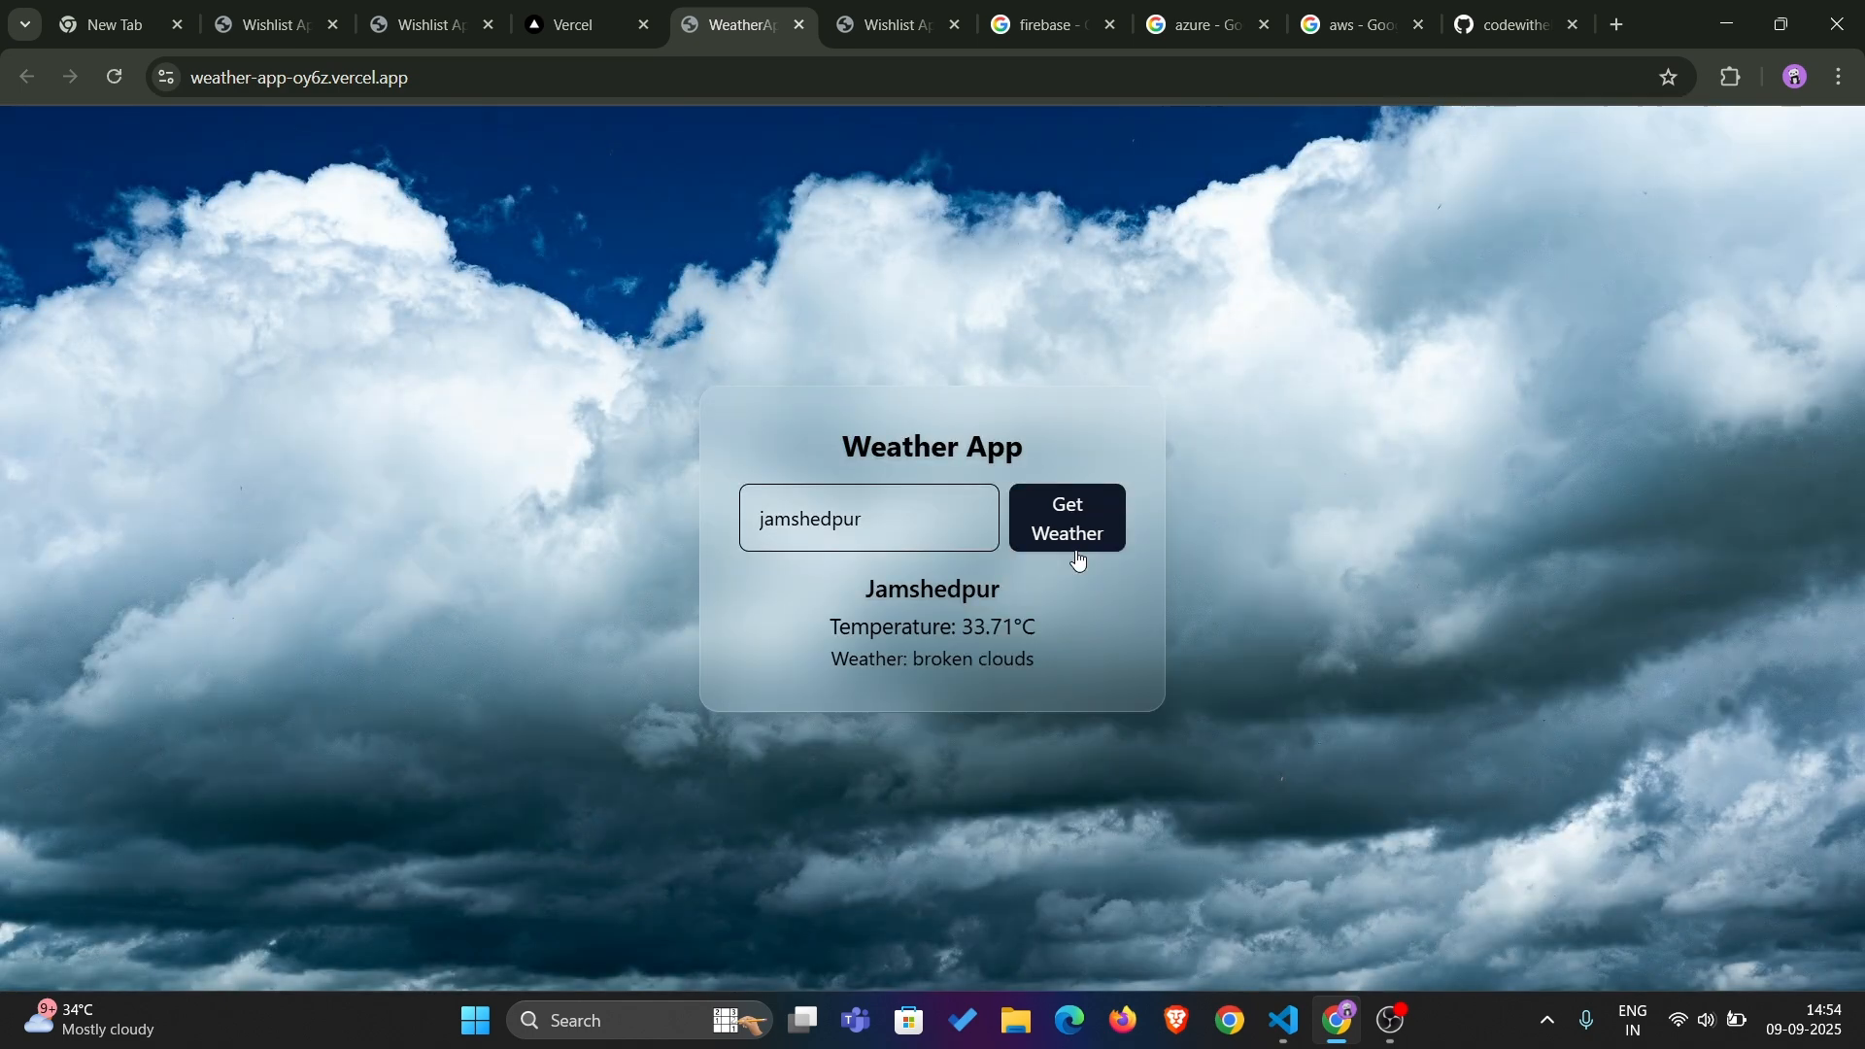
# Replace the city with "new york", get its weather and highlight the temperature and weather condition lines
pyautogui.click(855, 522)
pyautogui.hotkey('ctrl', 'a')
pyautogui.press('BackSpace')
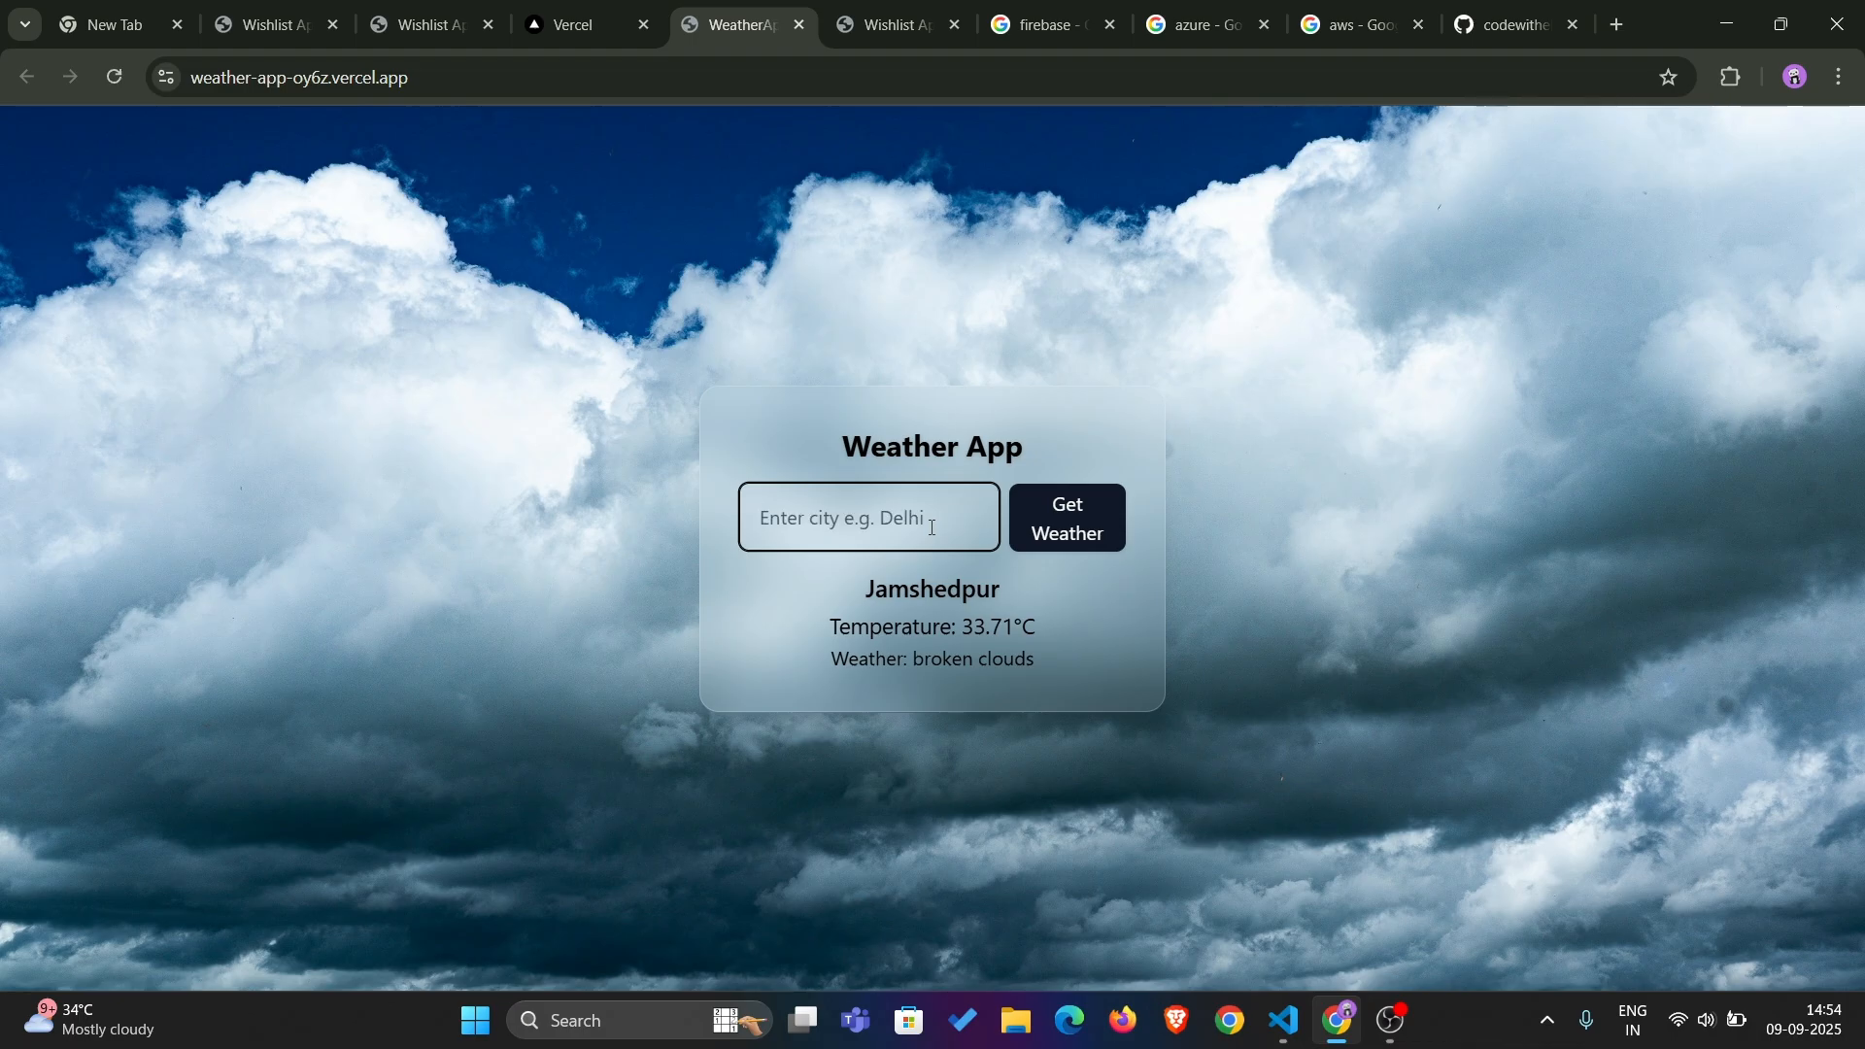
pyautogui.write('new yrok')
pyautogui.press('BackSpace')
pyautogui.press('BackSpace')
pyautogui.press('BackSpace')
pyautogui.write('rok')
pyautogui.press('BackSpace')
pyautogui.press('BackSpace')
pyautogui.press('BackSpace')
pyautogui.press('BackSpace')
pyautogui.write('ork')
pyautogui.press('BackSpace')
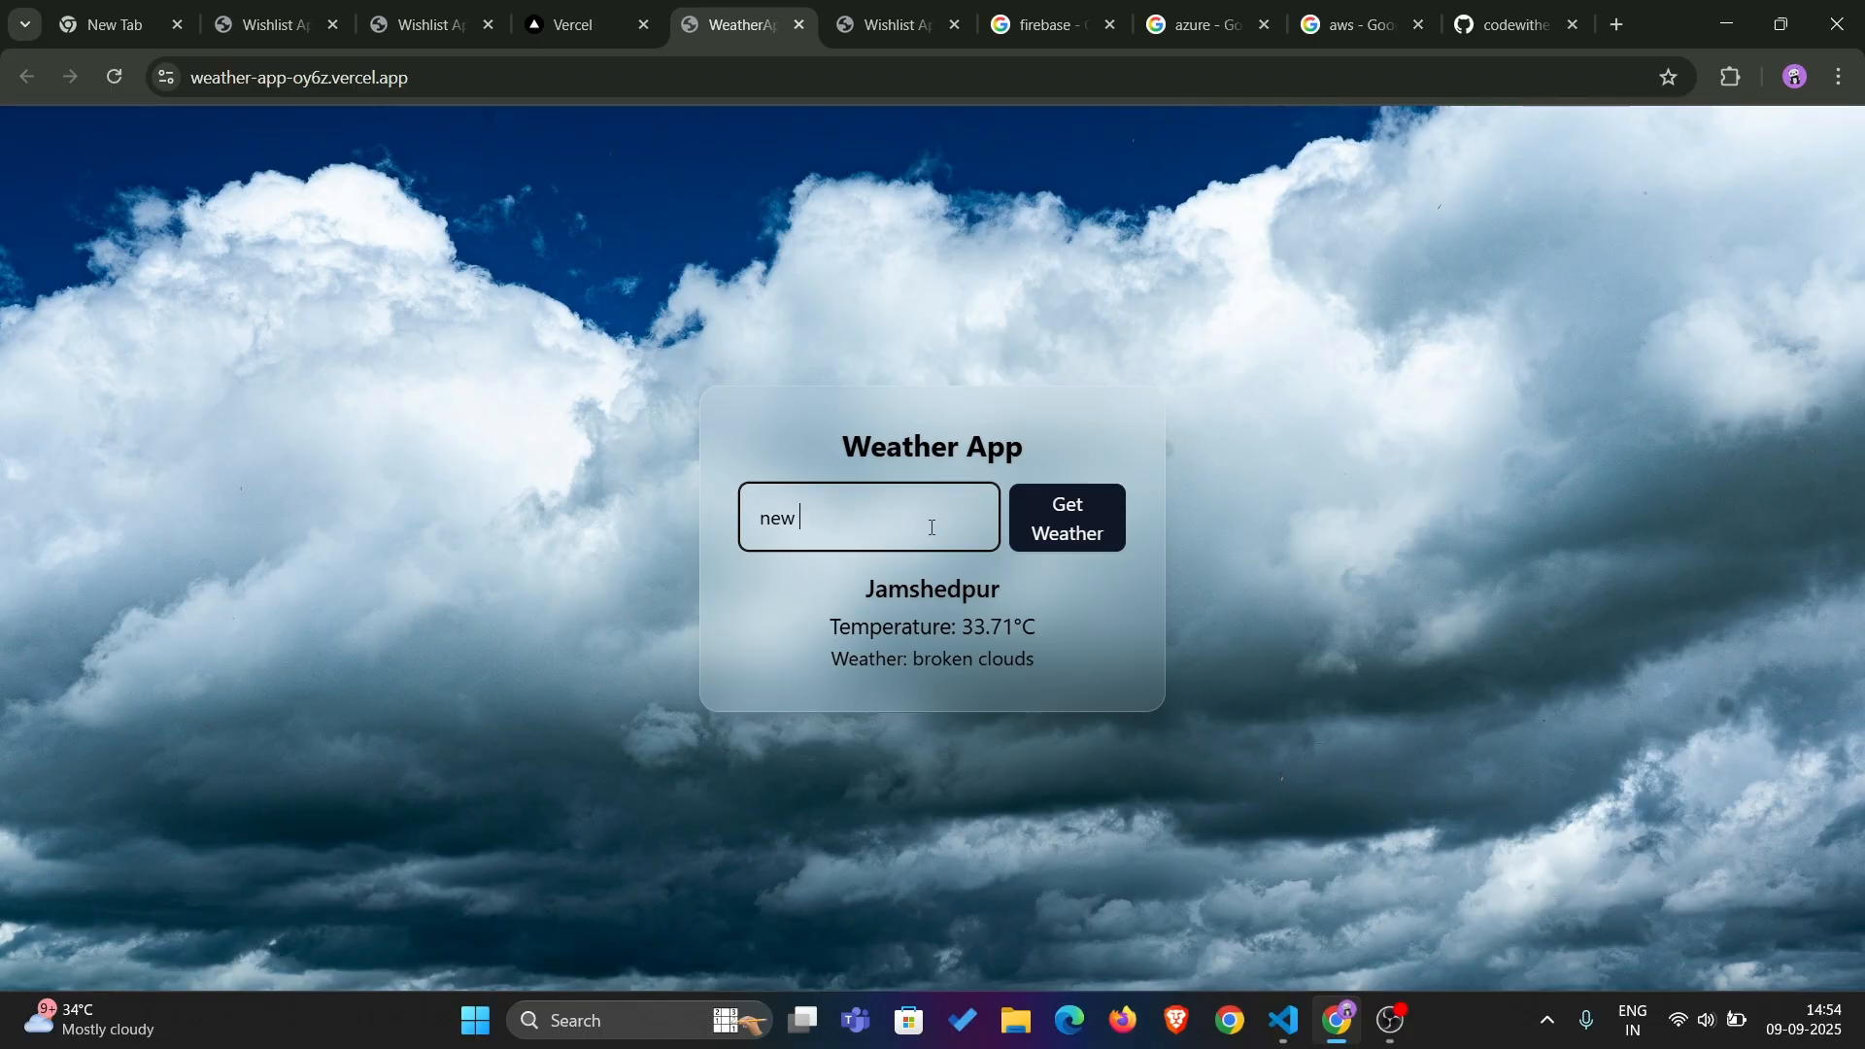
pyautogui.write('york')
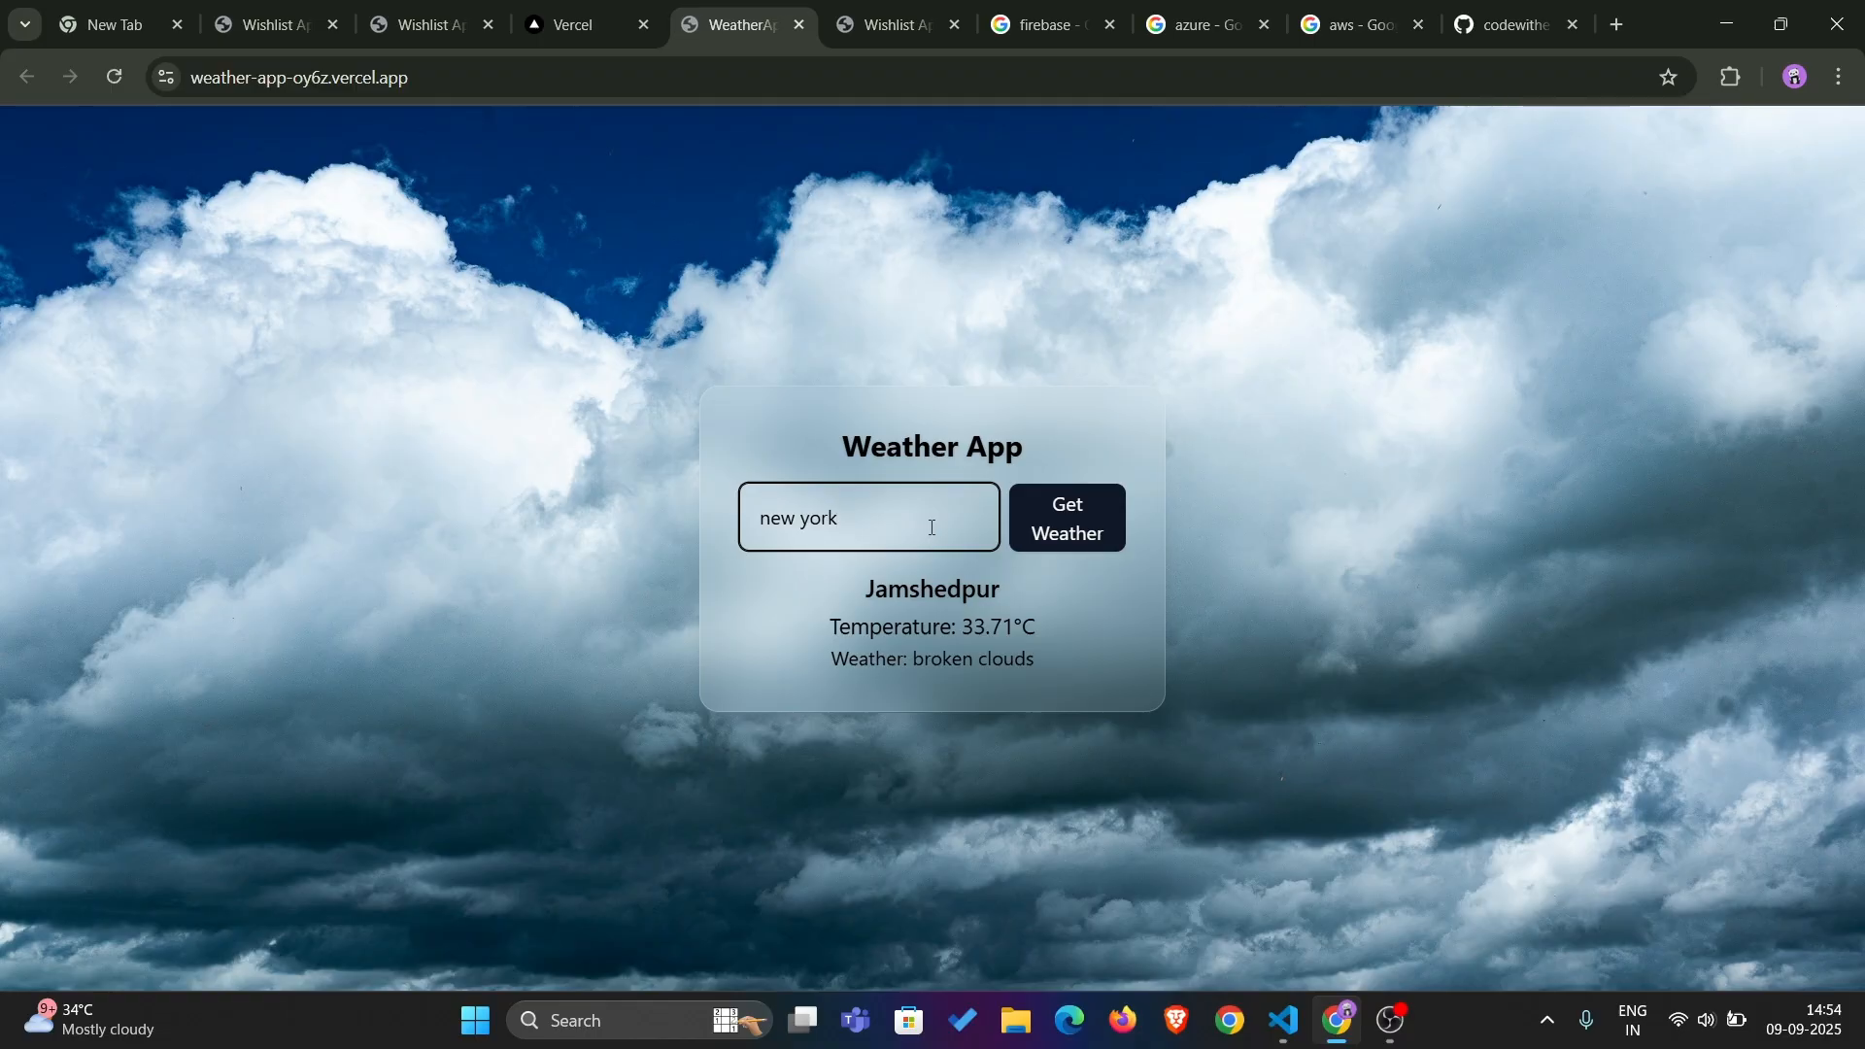
pyautogui.click(1084, 534)
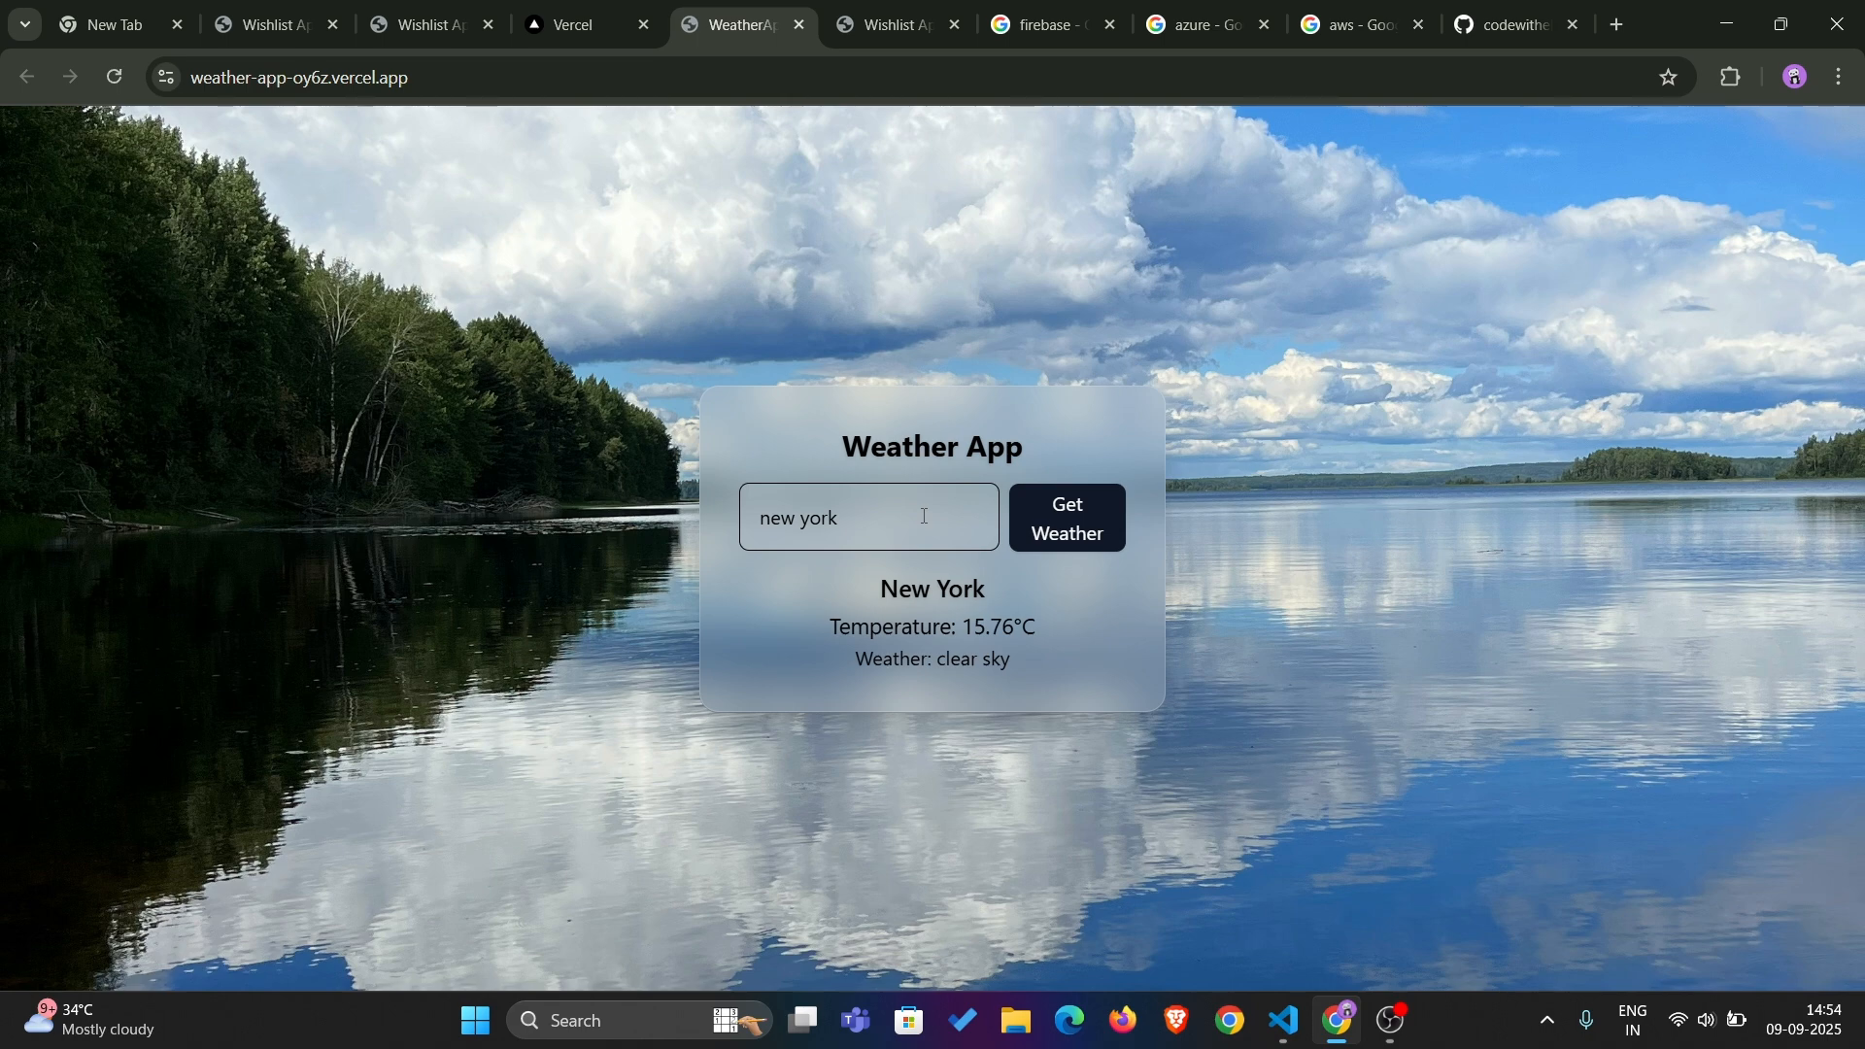
pyautogui.moveTo(831, 627); pyautogui.dragTo(1058, 616)
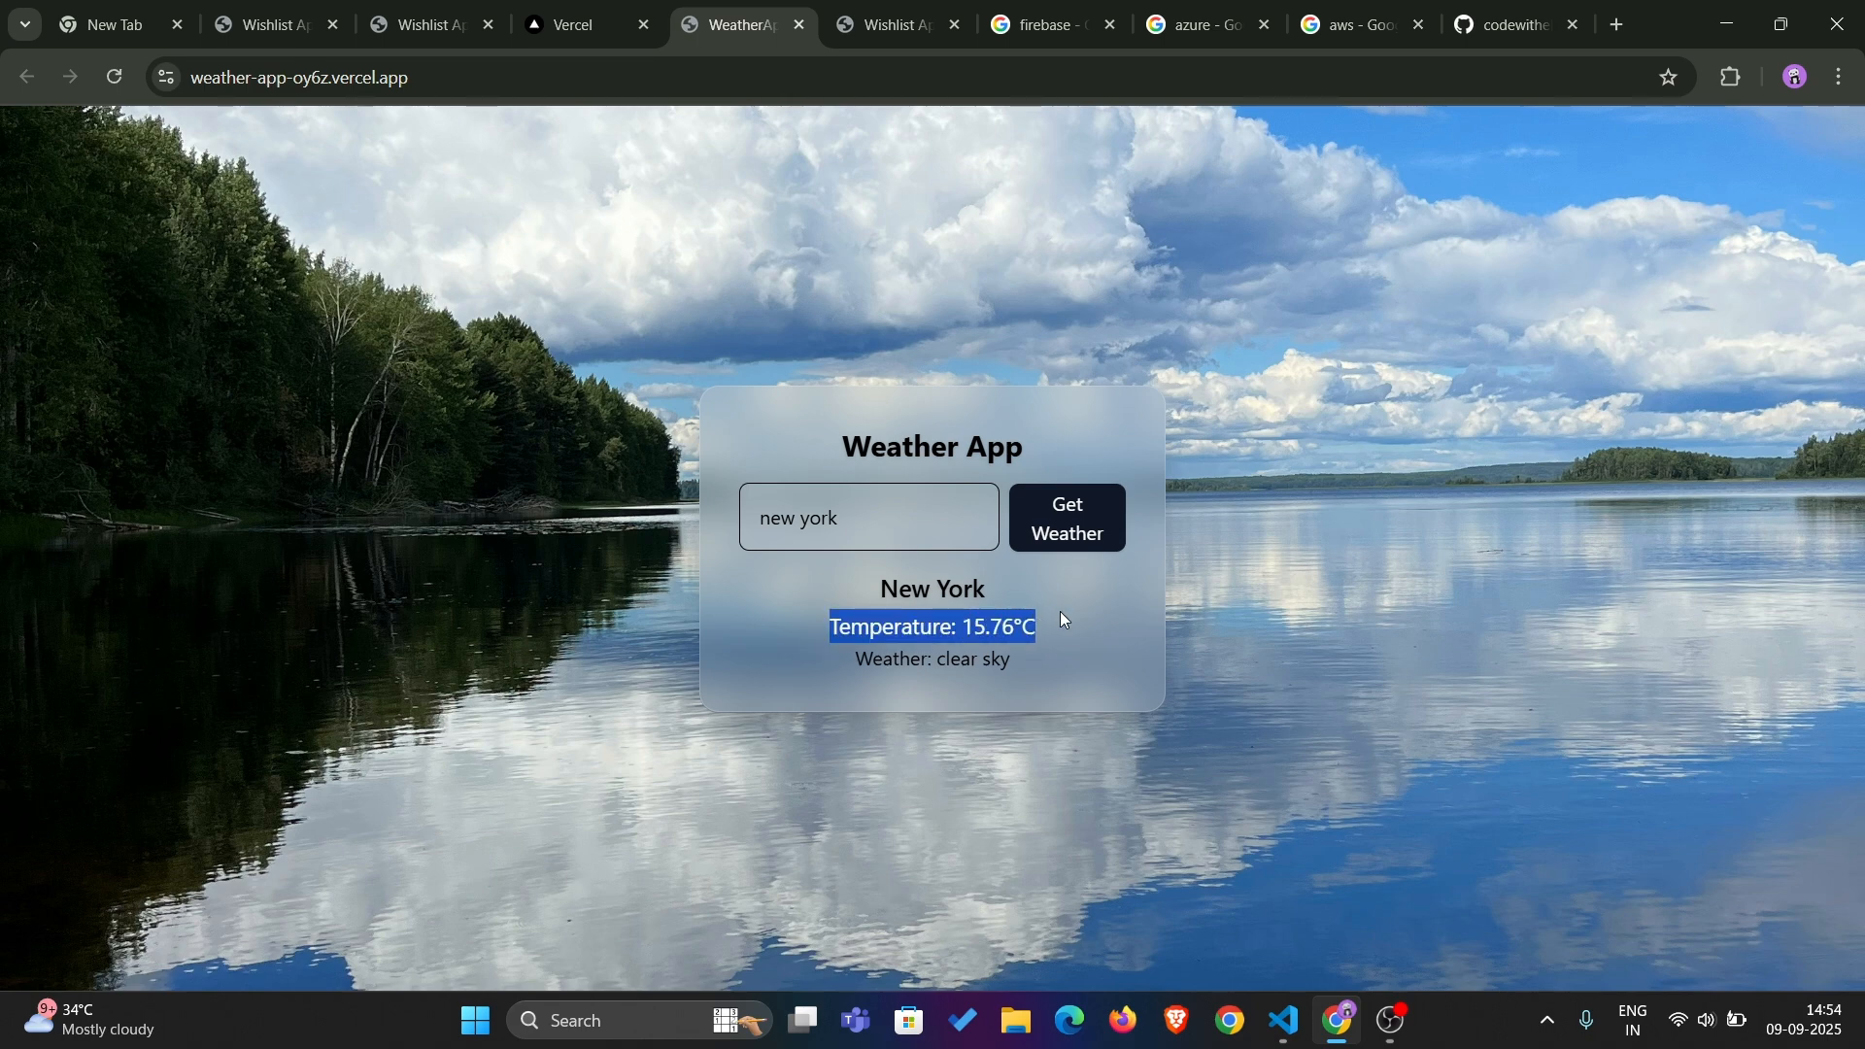
pyautogui.moveTo(848, 658); pyautogui.dragTo(1035, 666)
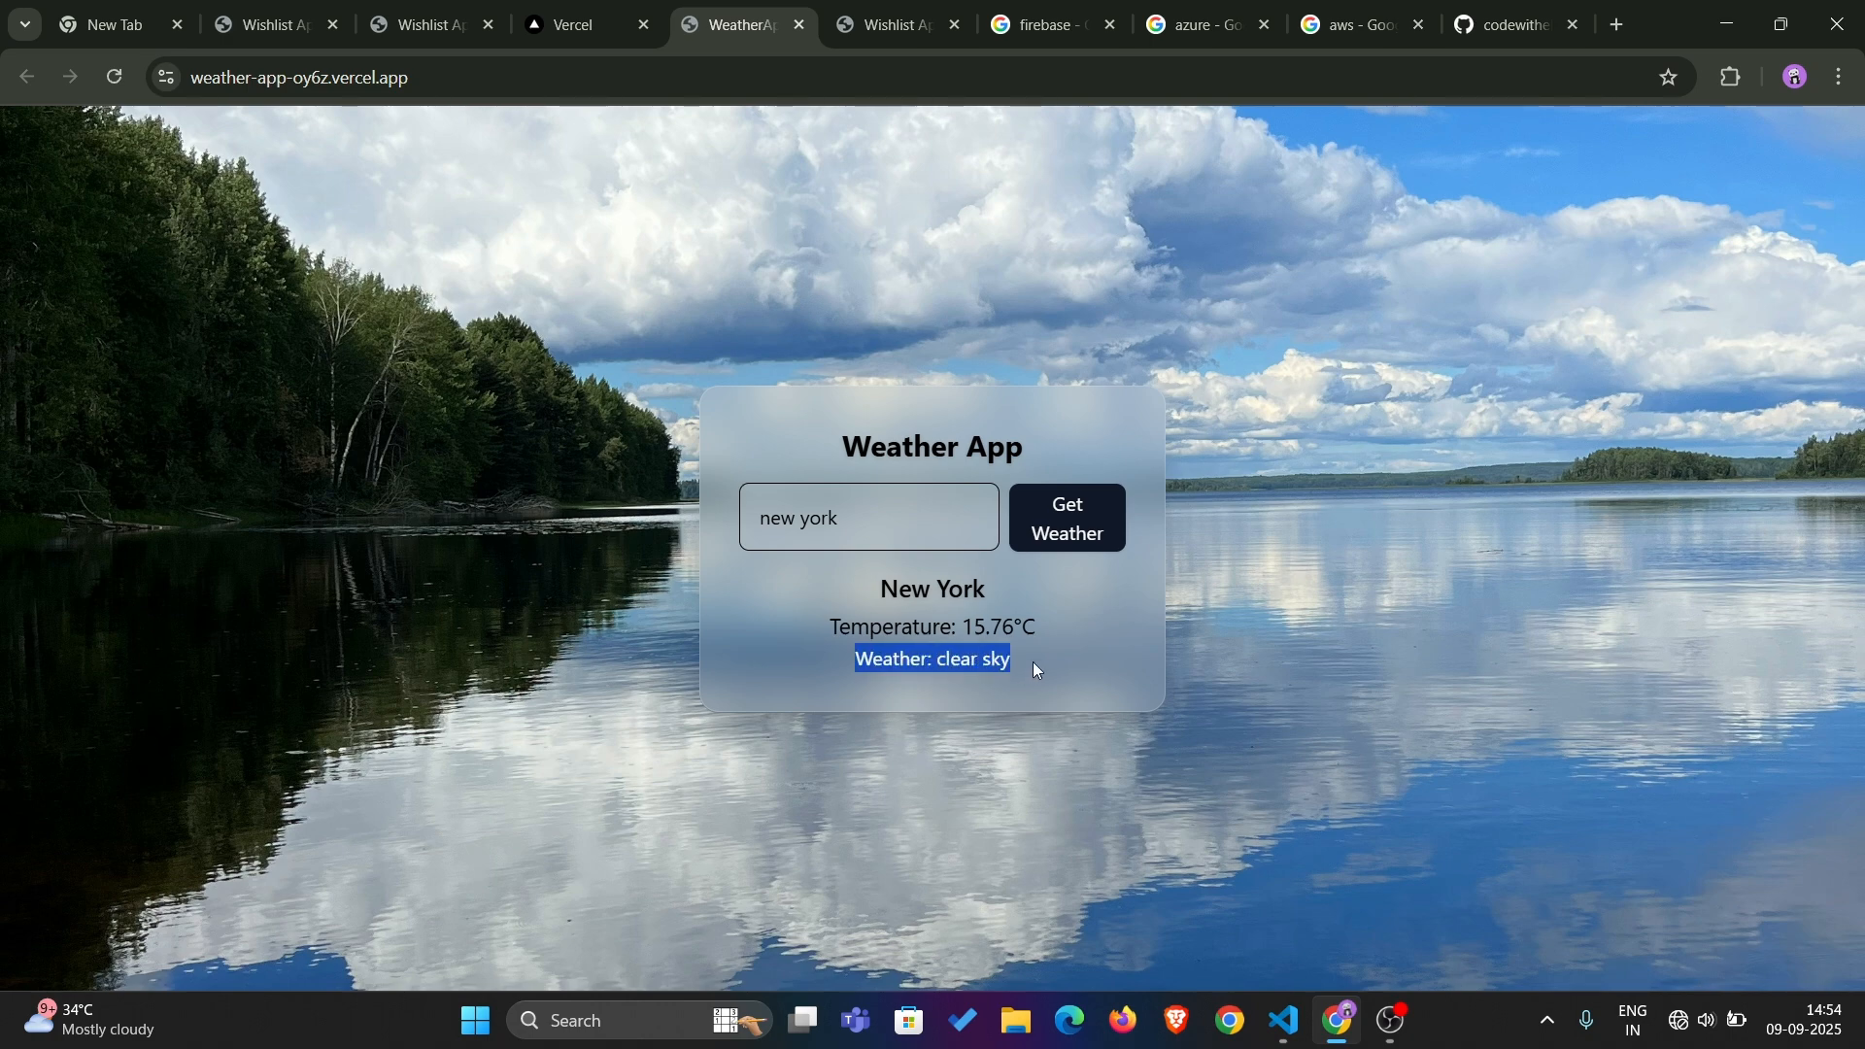
# Get the weather for "meghalaya" instead and highlight the weather condition in the result
pyautogui.click(905, 512)
pyautogui.press('BackSpace')
pyautogui.press('BackSpace')
pyautogui.press('BackSpace')
pyautogui.press('BackSpace')
pyautogui.press('BackSpace')
pyautogui.press('BackSpace')
pyautogui.press('BackSpace')
pyautogui.write('megha')
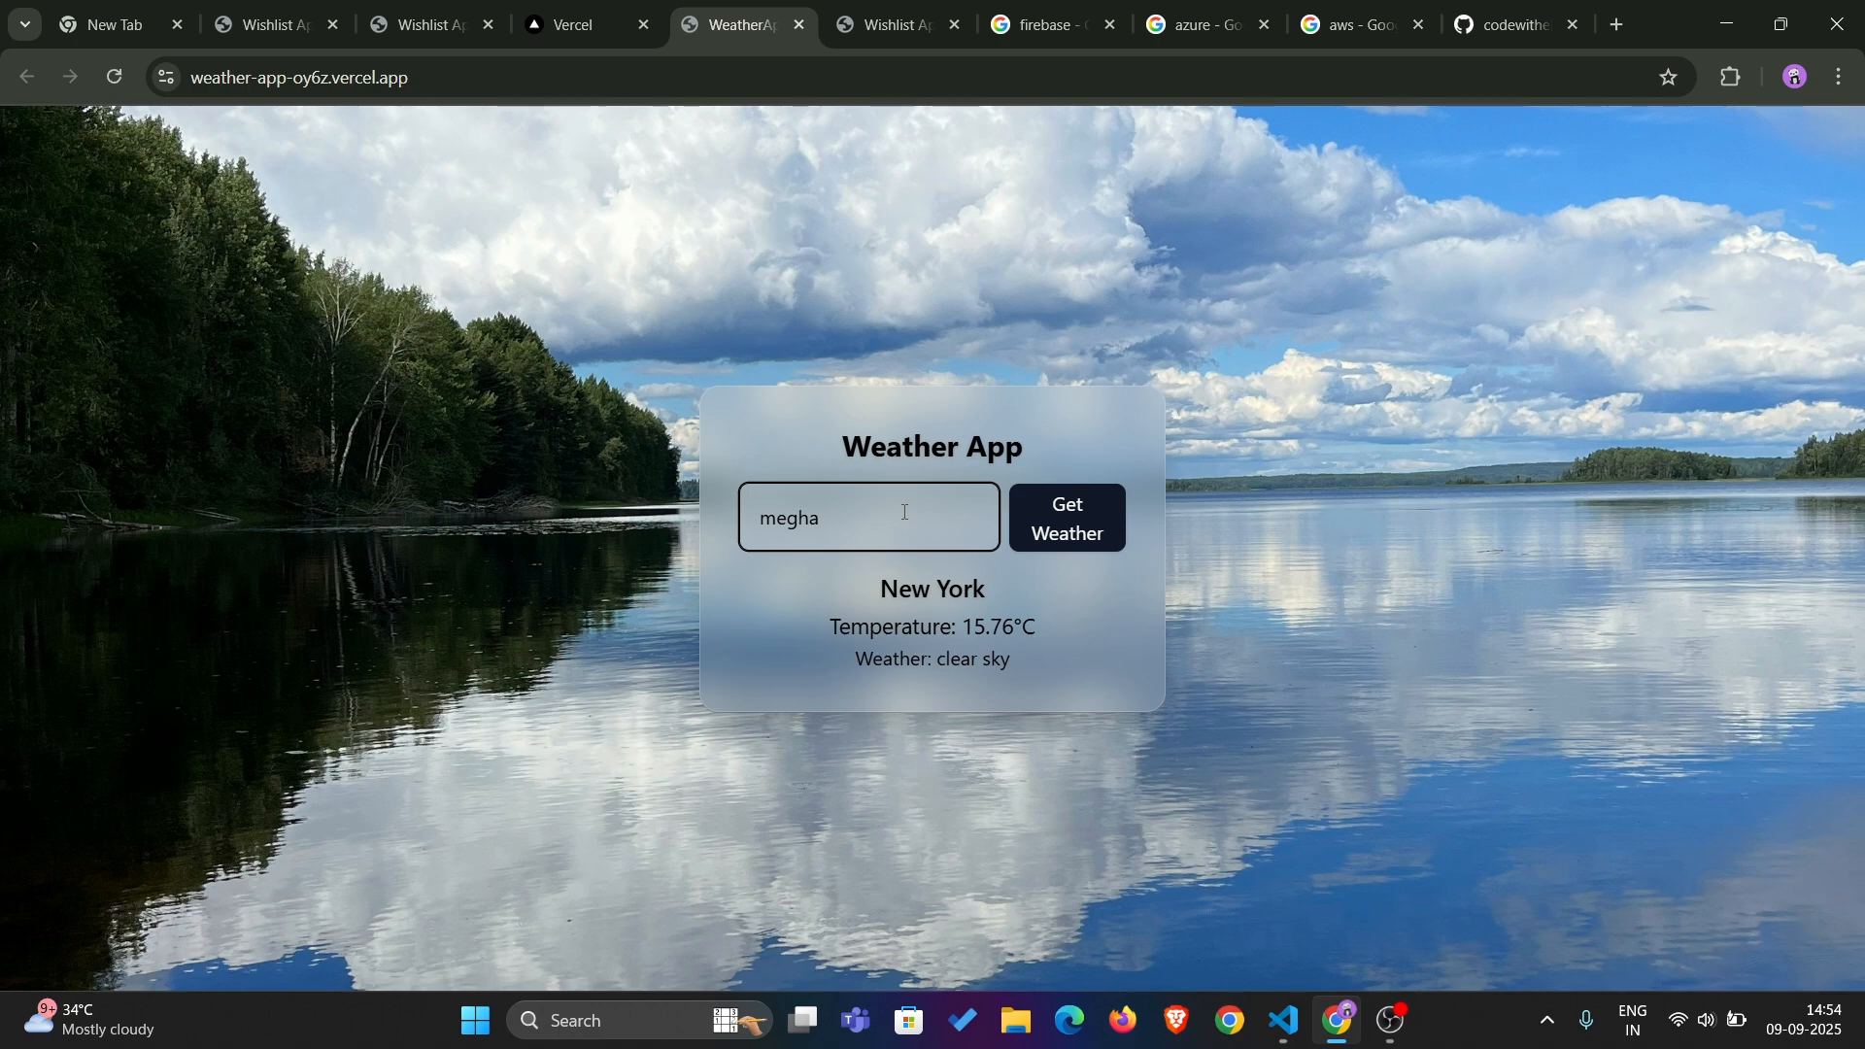
pyautogui.write('laya')
pyautogui.click(1026, 506)
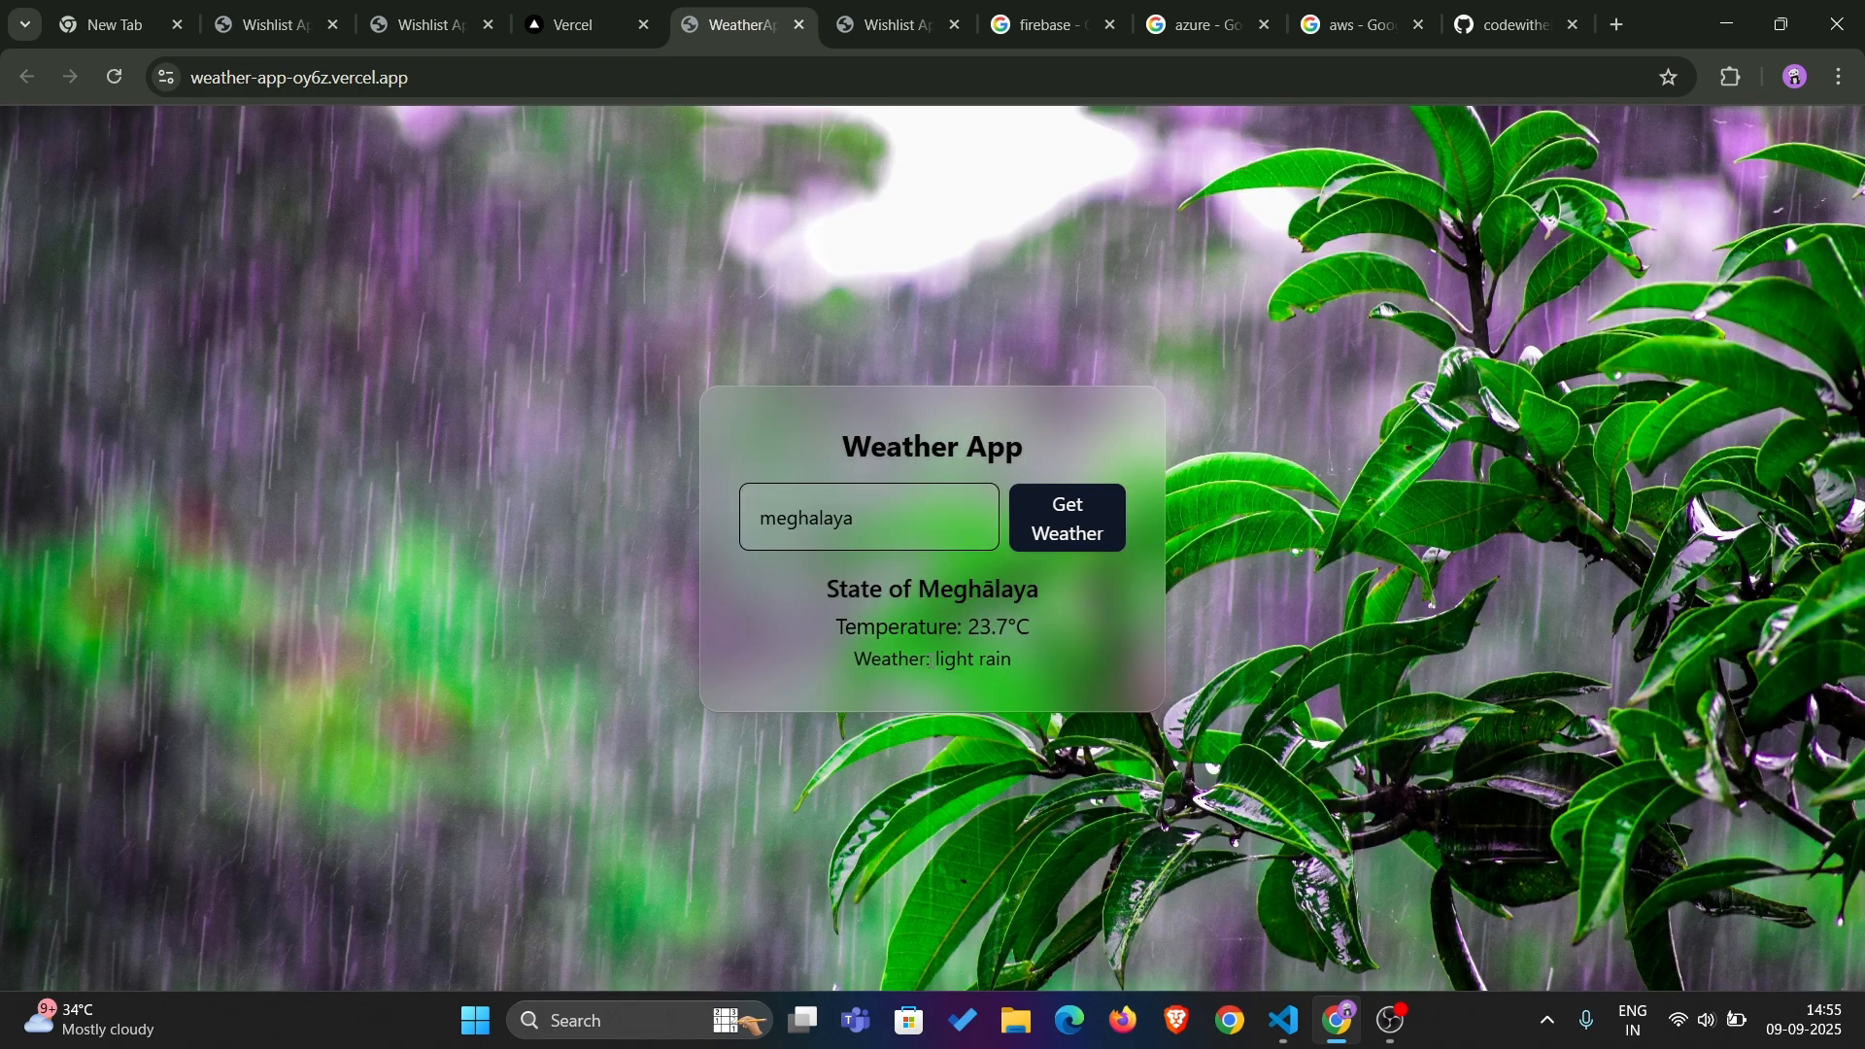
pyautogui.moveTo(930, 662); pyautogui.dragTo(1037, 666)
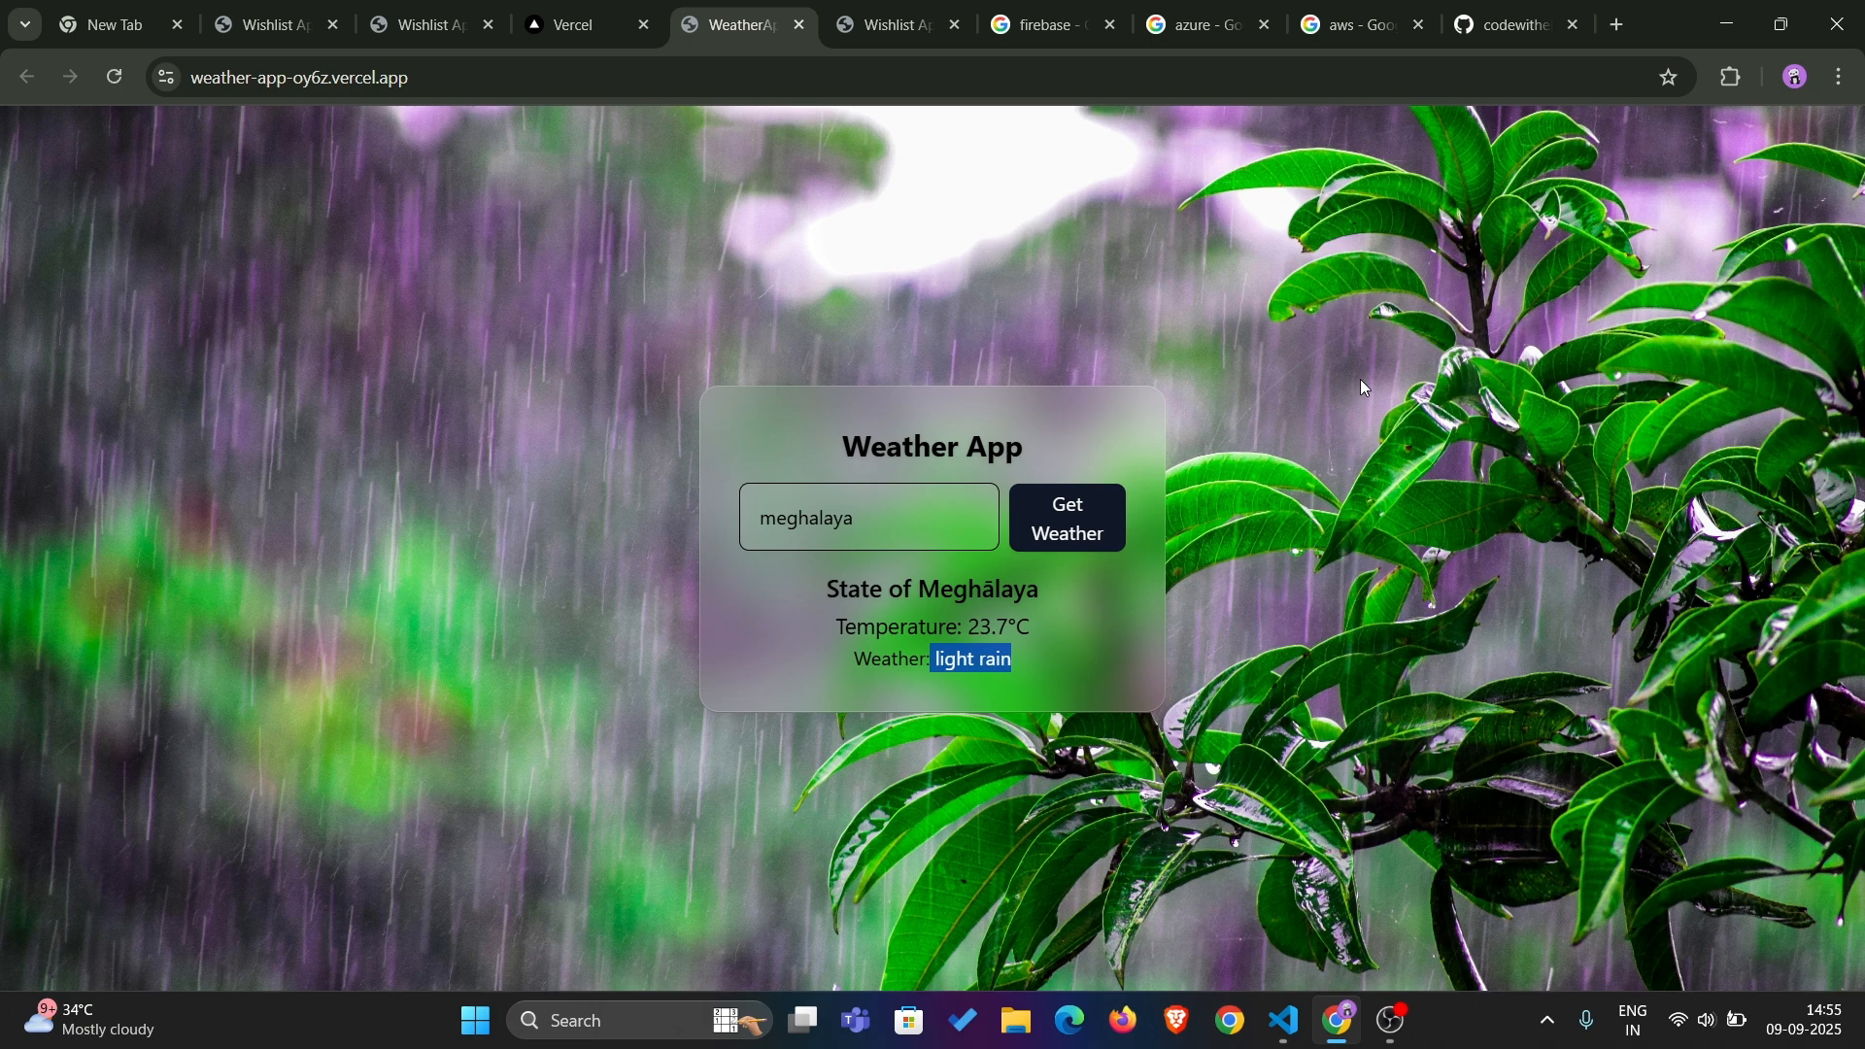
# Reload the Vercel projects overview, switch to the wishlistApp GitHub repository and open the account menu there
pyautogui.click(604, 12)
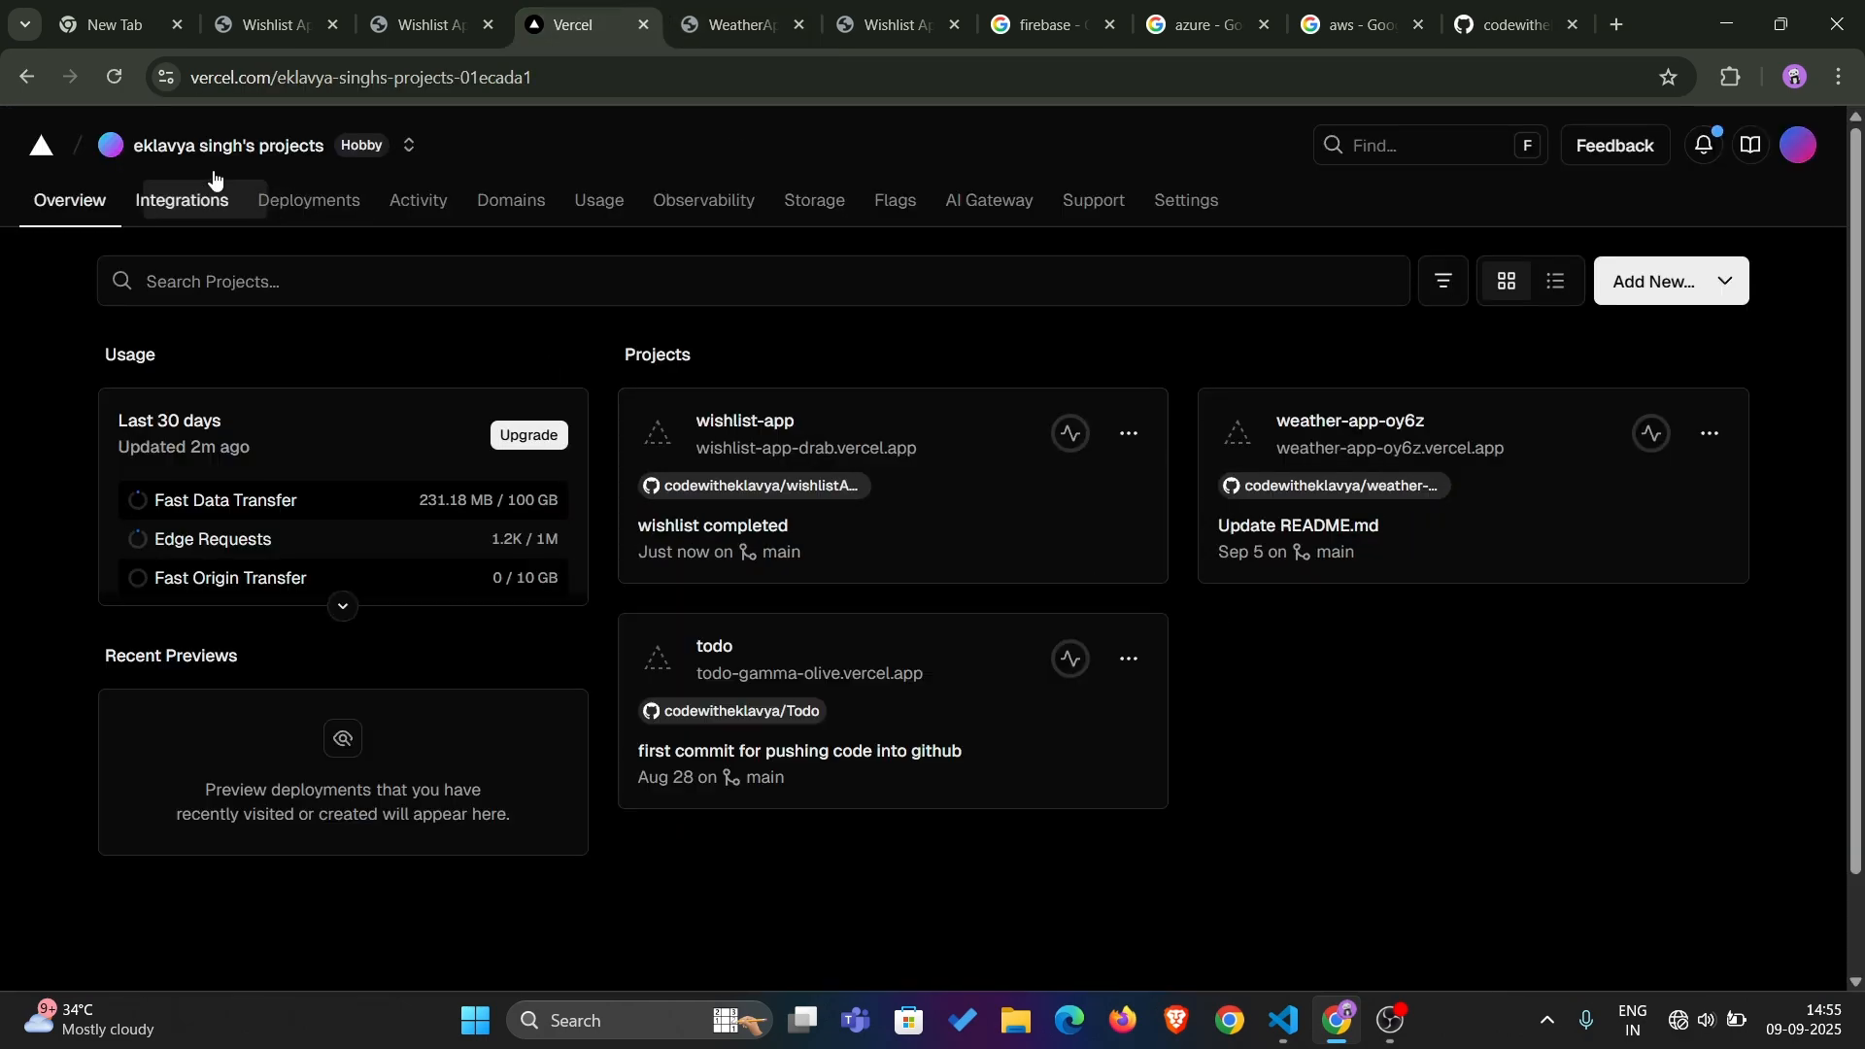
pyautogui.click(99, 73)
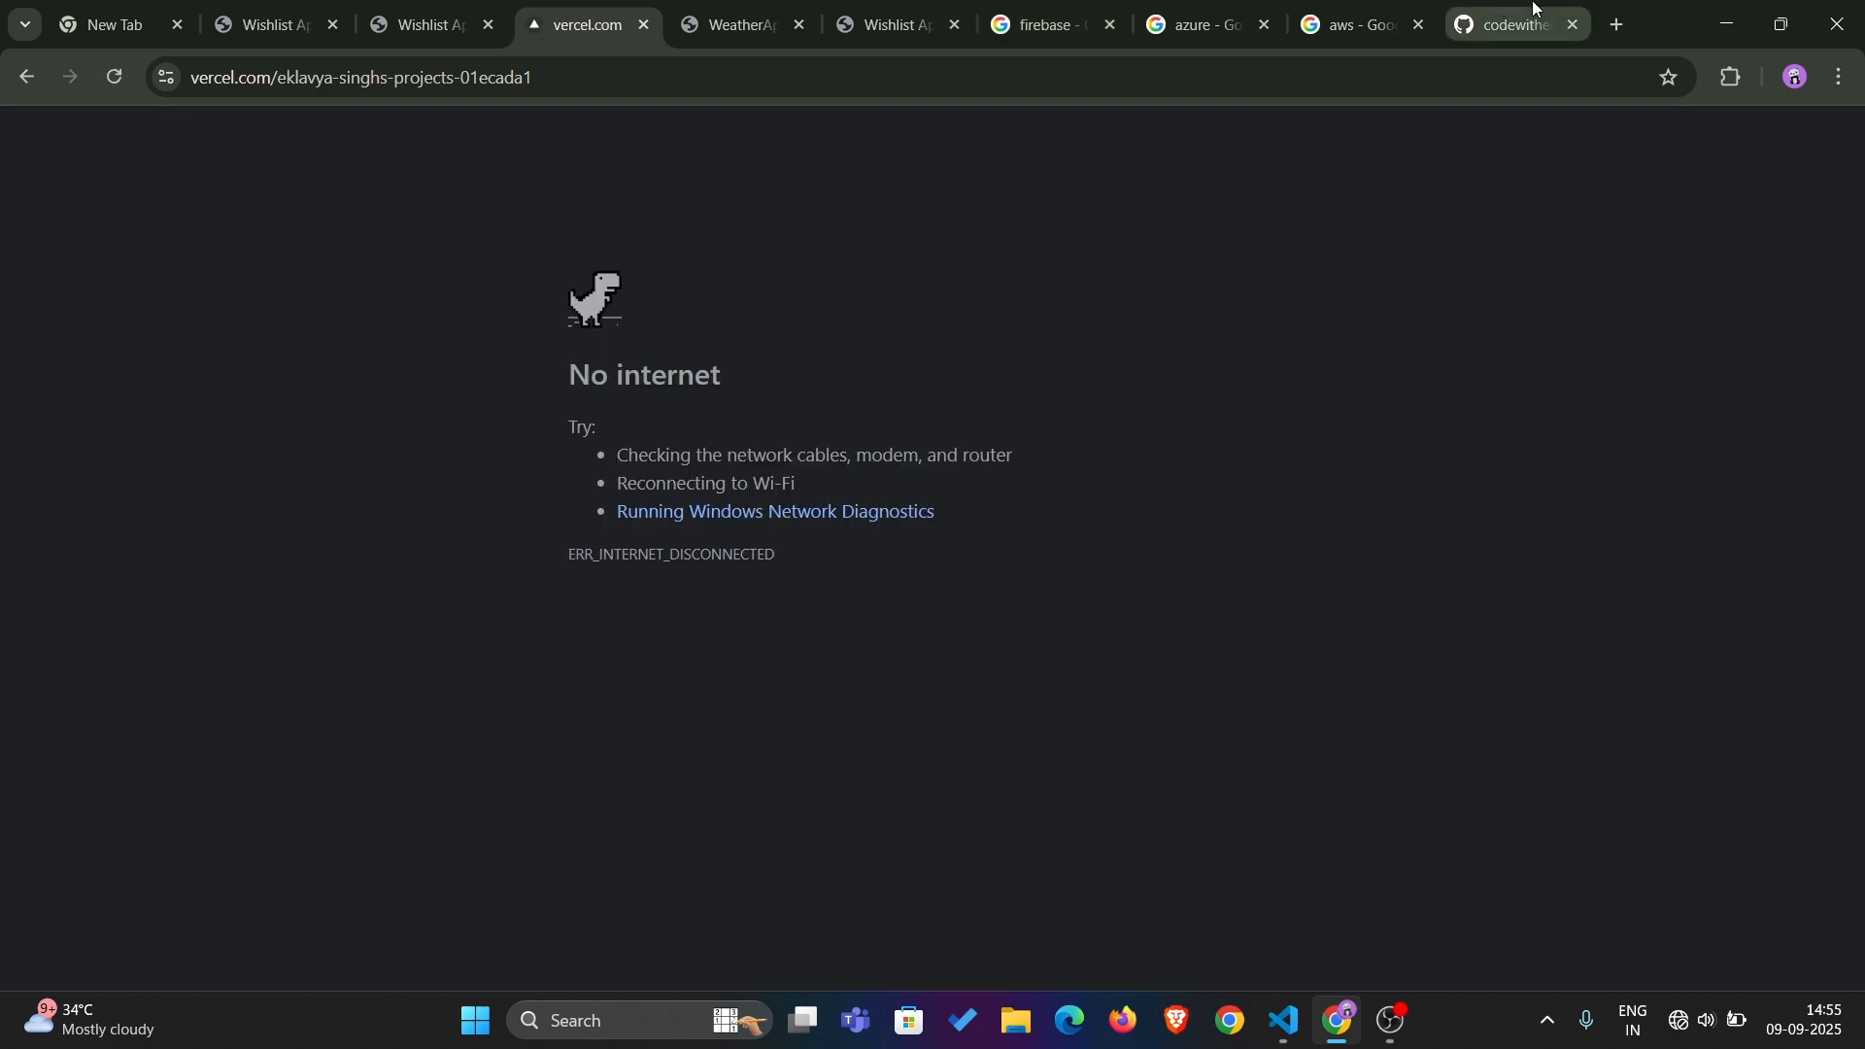
pyautogui.click(1535, 8)
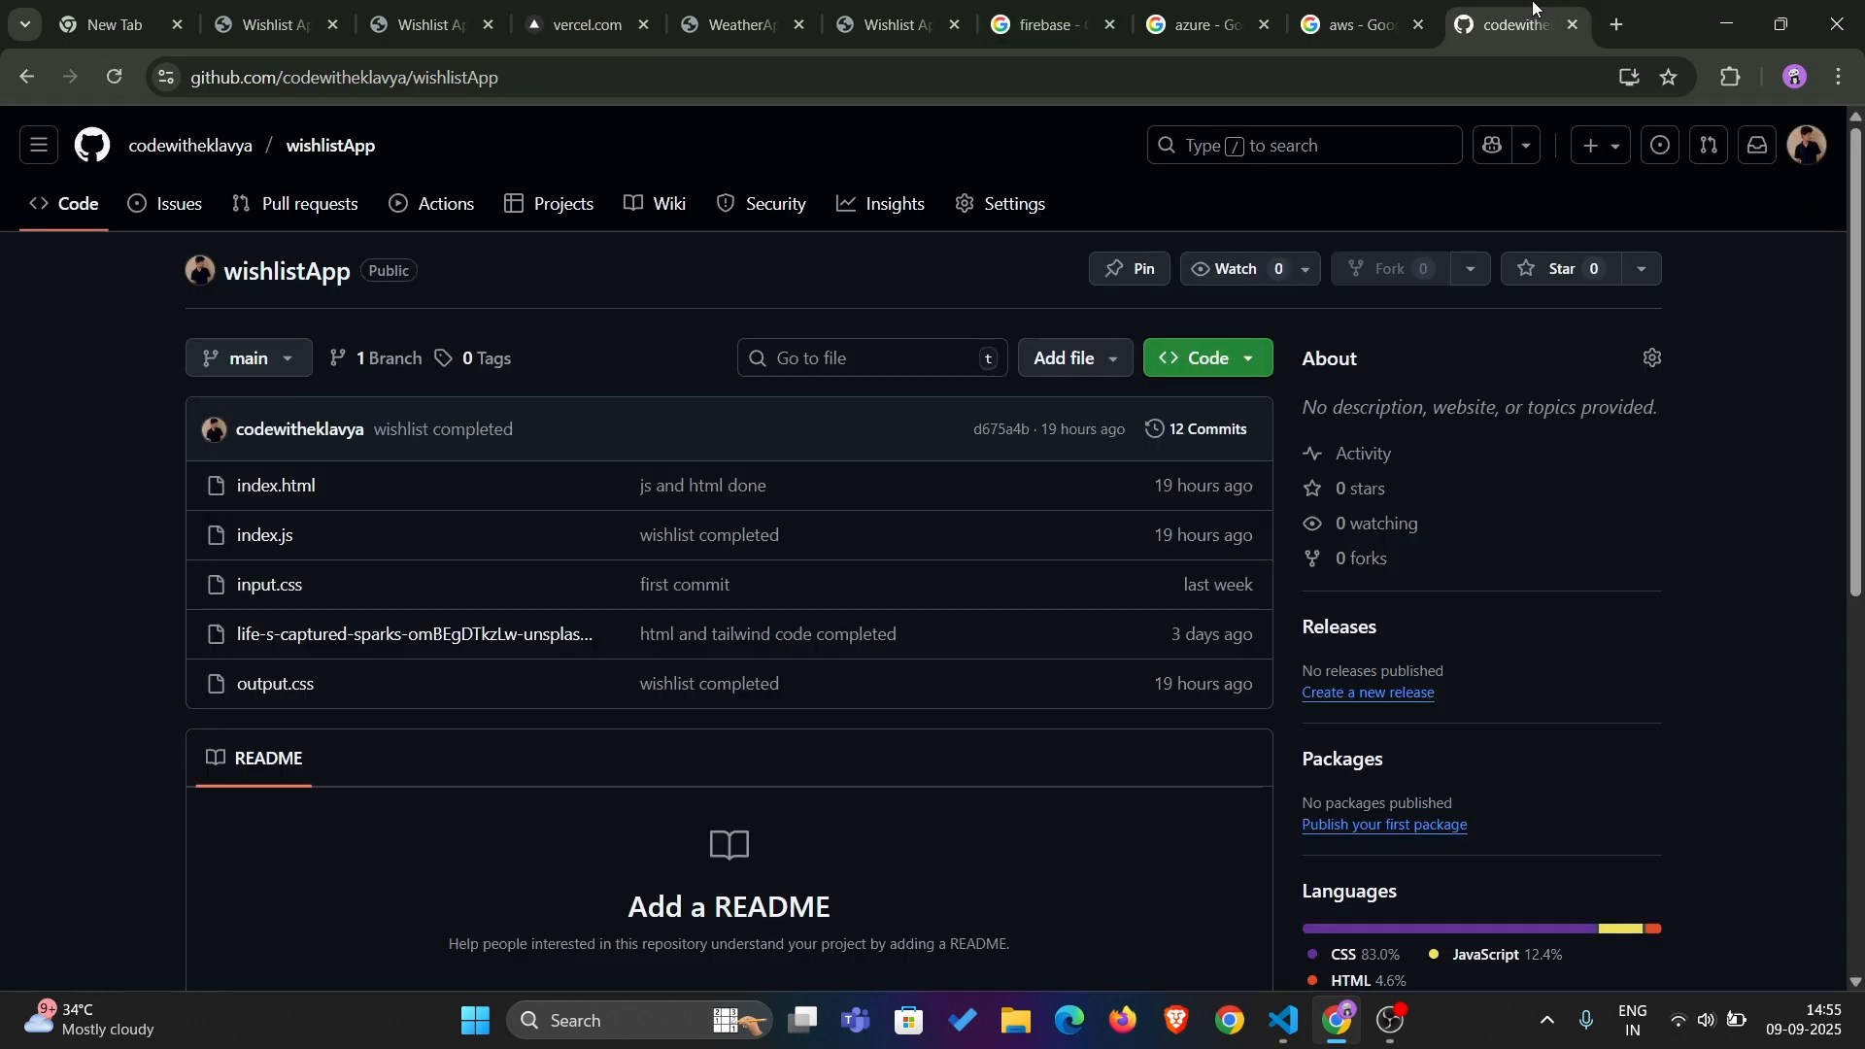
pyautogui.click(1807, 146)
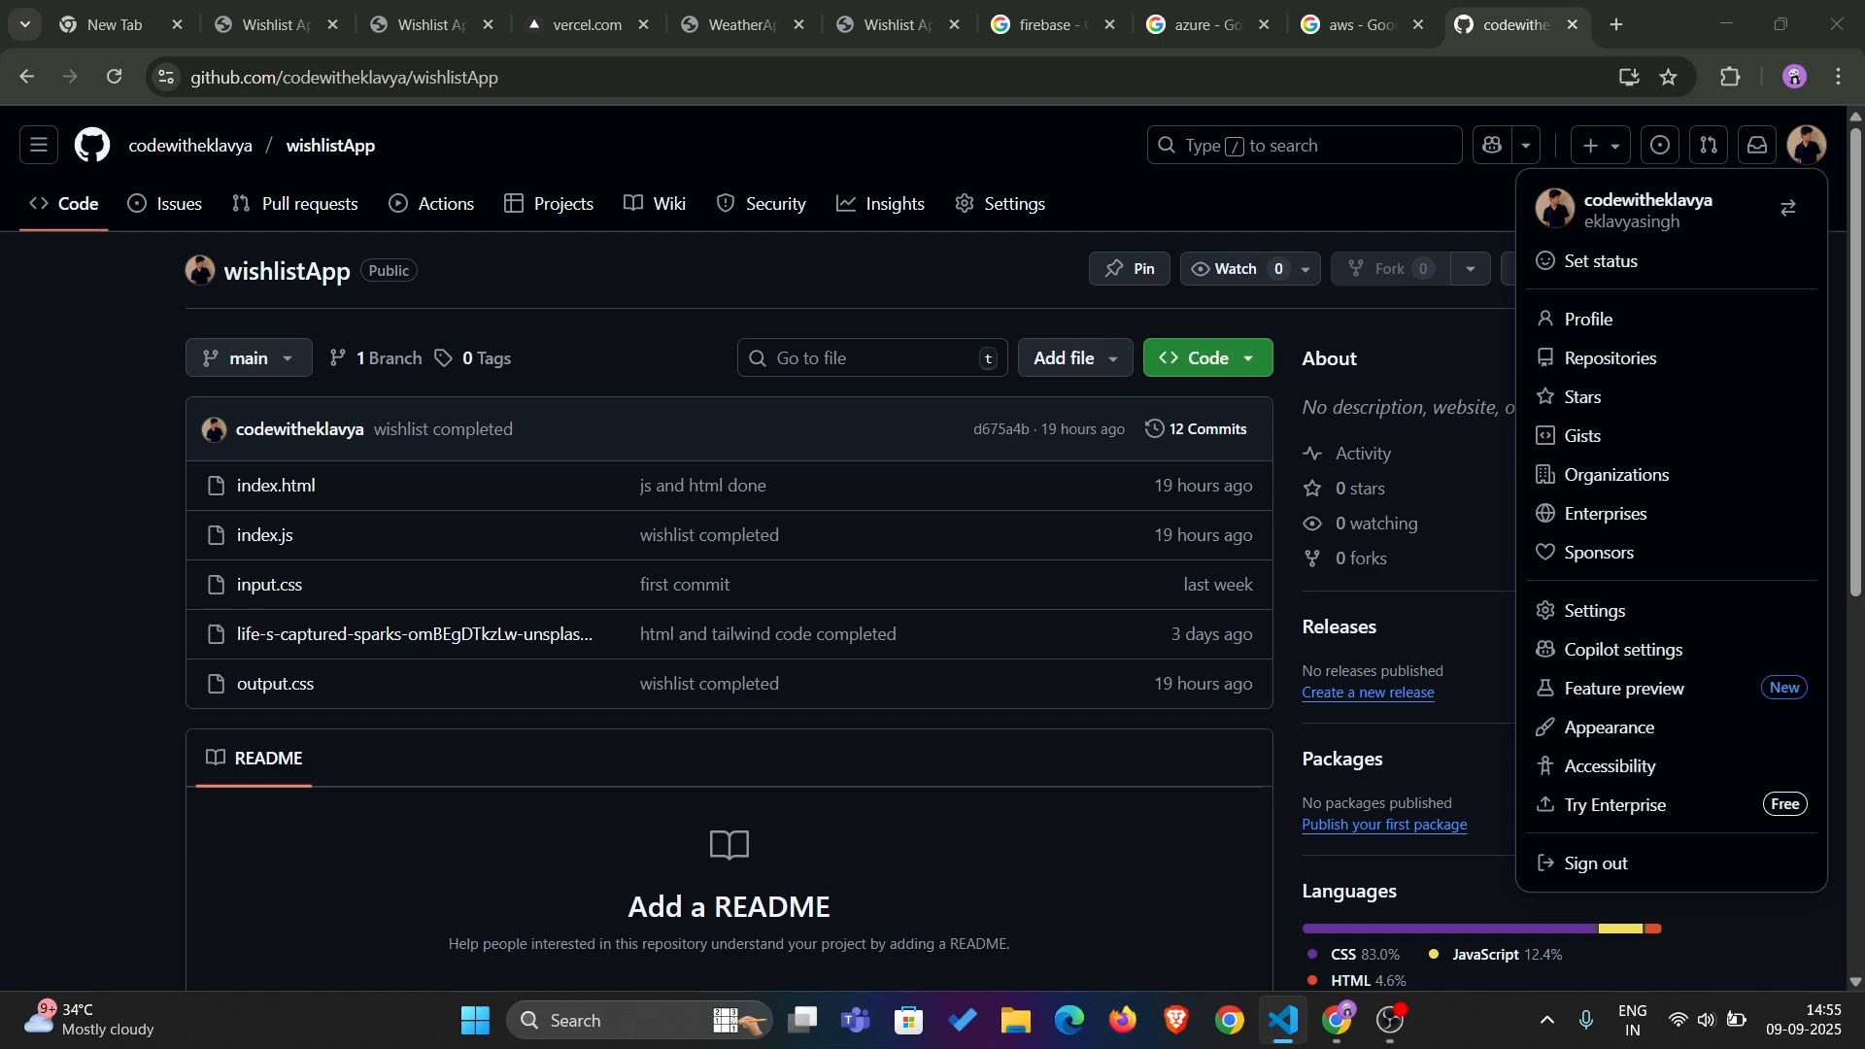
pyautogui.hotkey('alt', 'Tab')
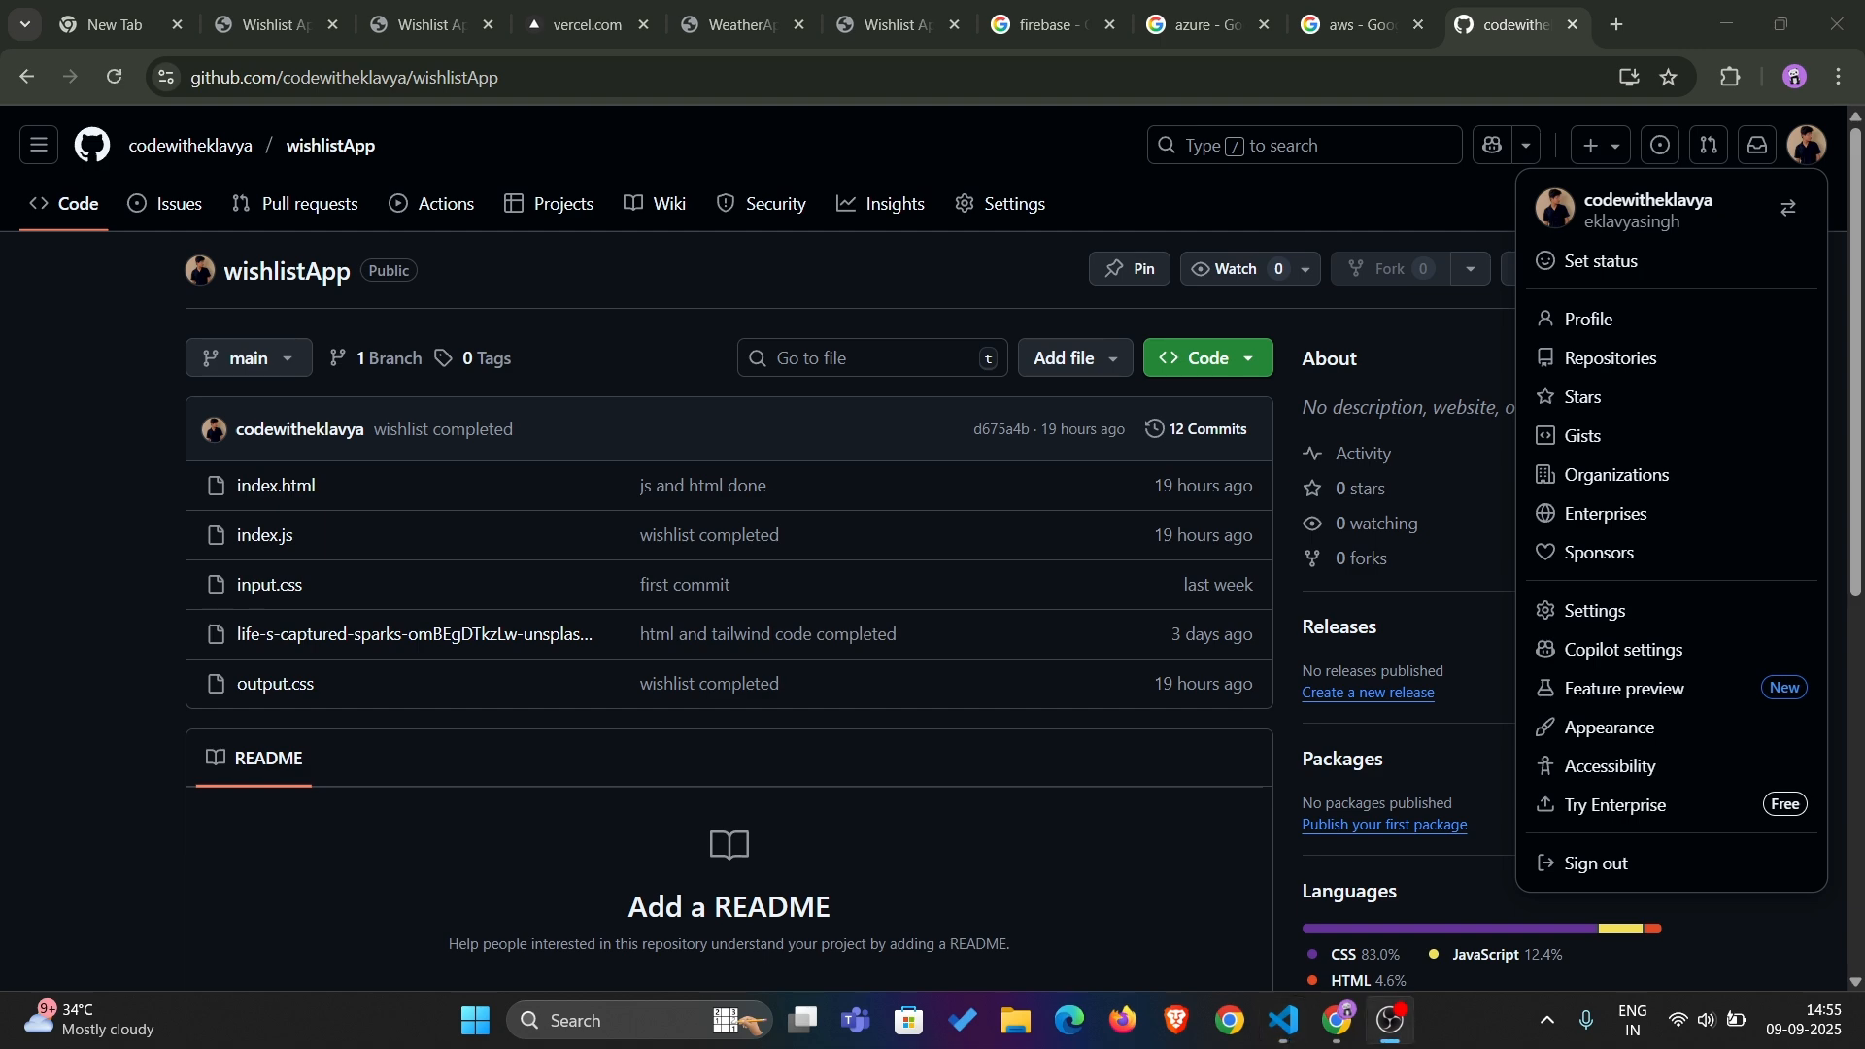